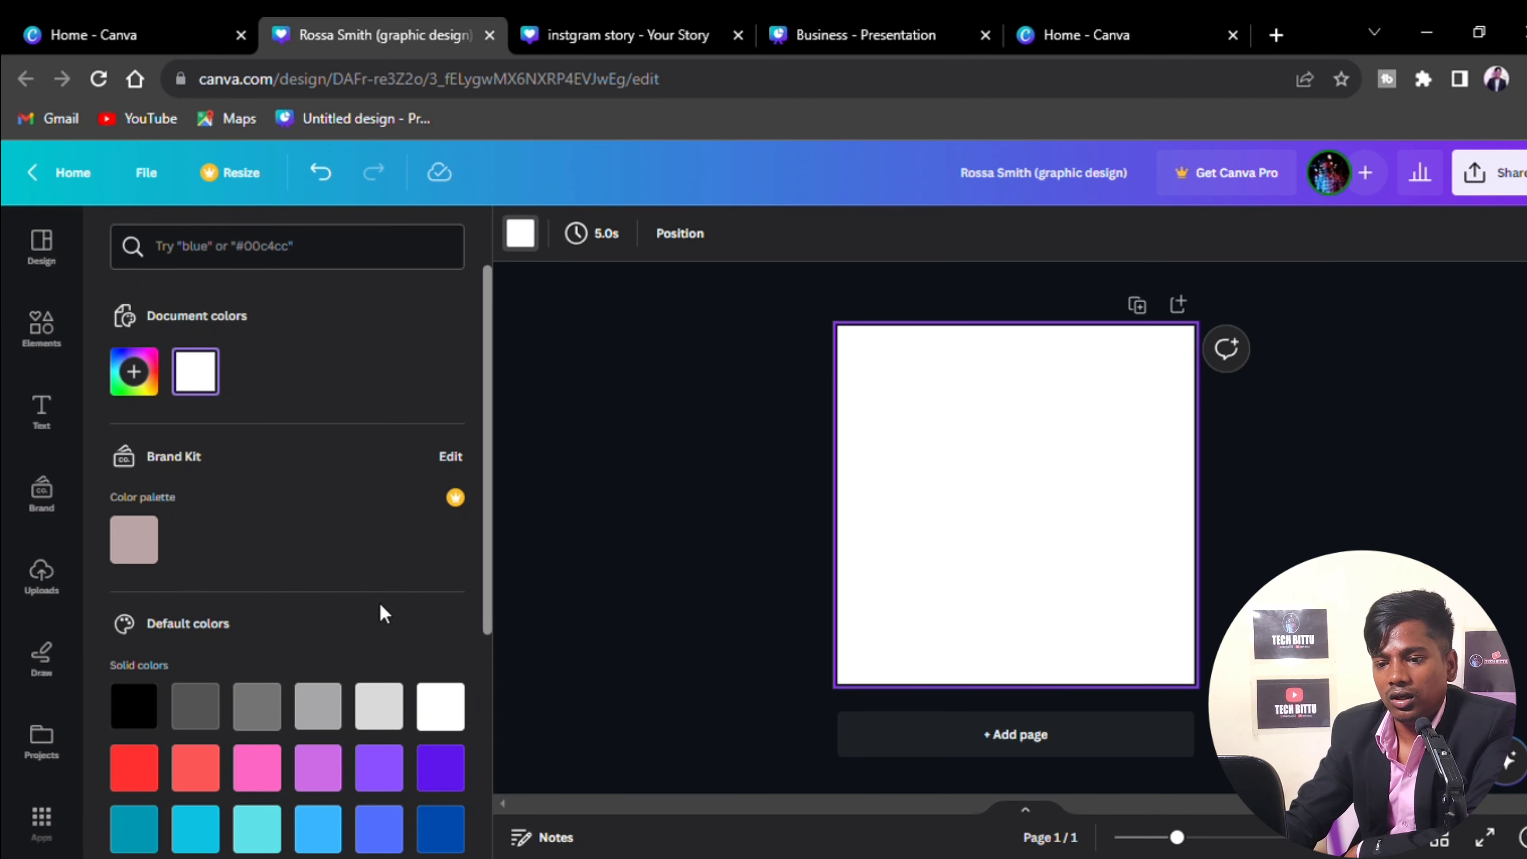
Colour the page pink and add the cloud landscape frame, enlarged in the bottom-right corner
click(259, 775)
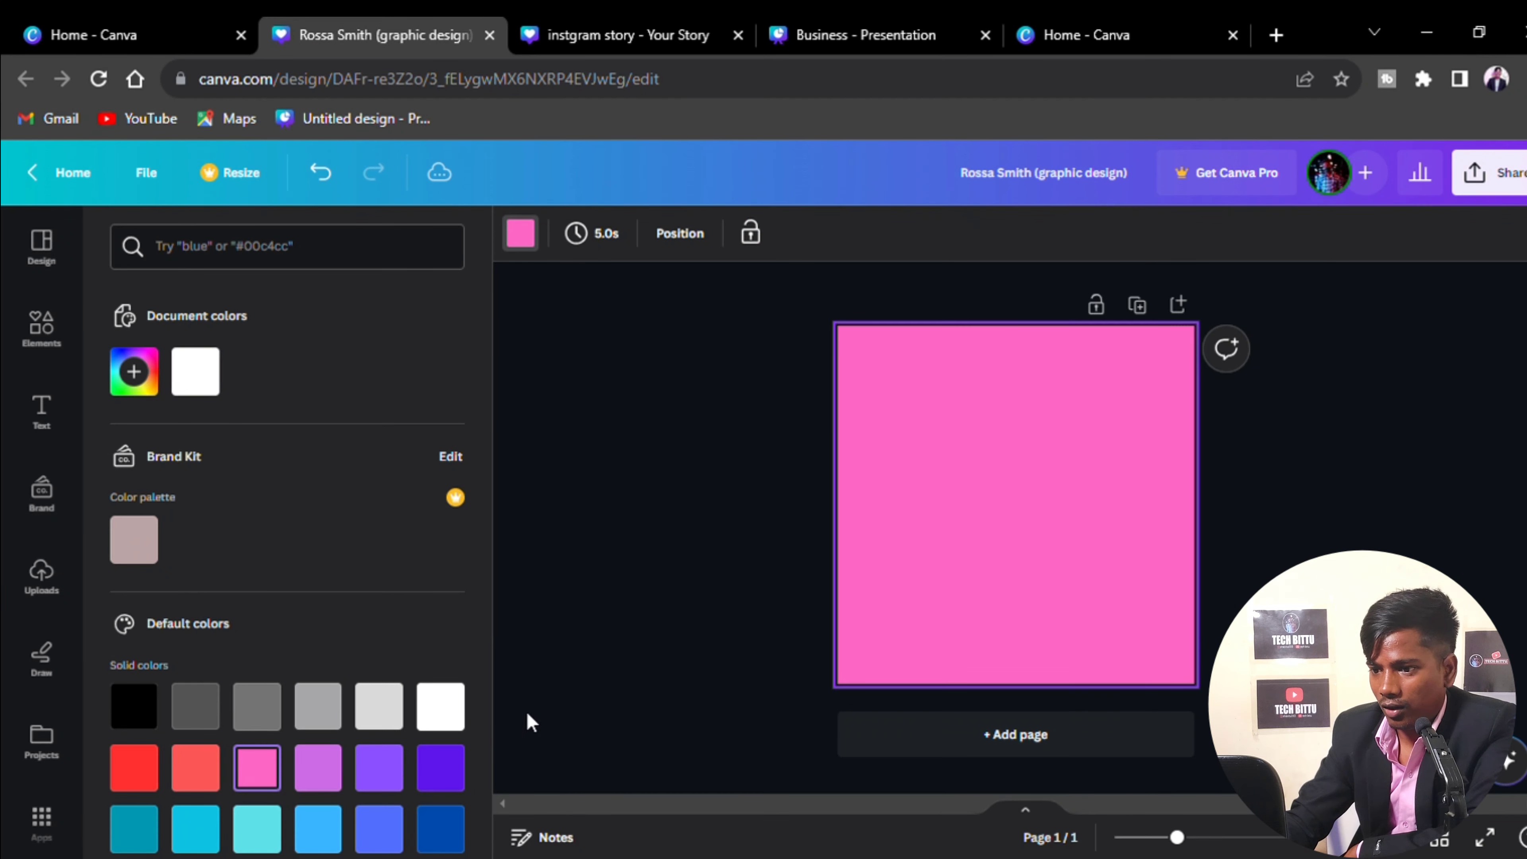
click(563, 703)
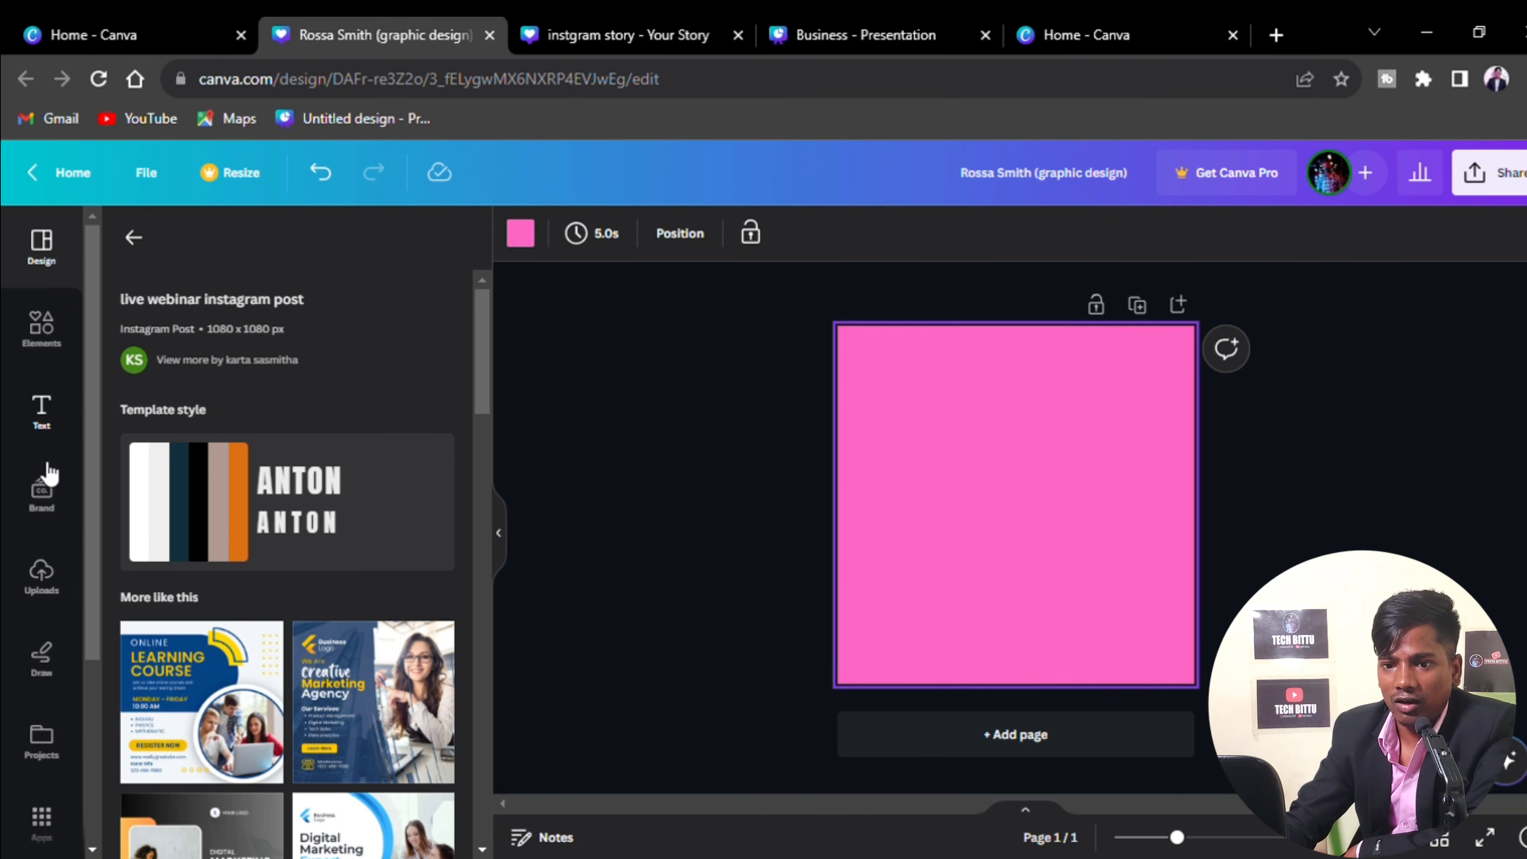
click(41, 329)
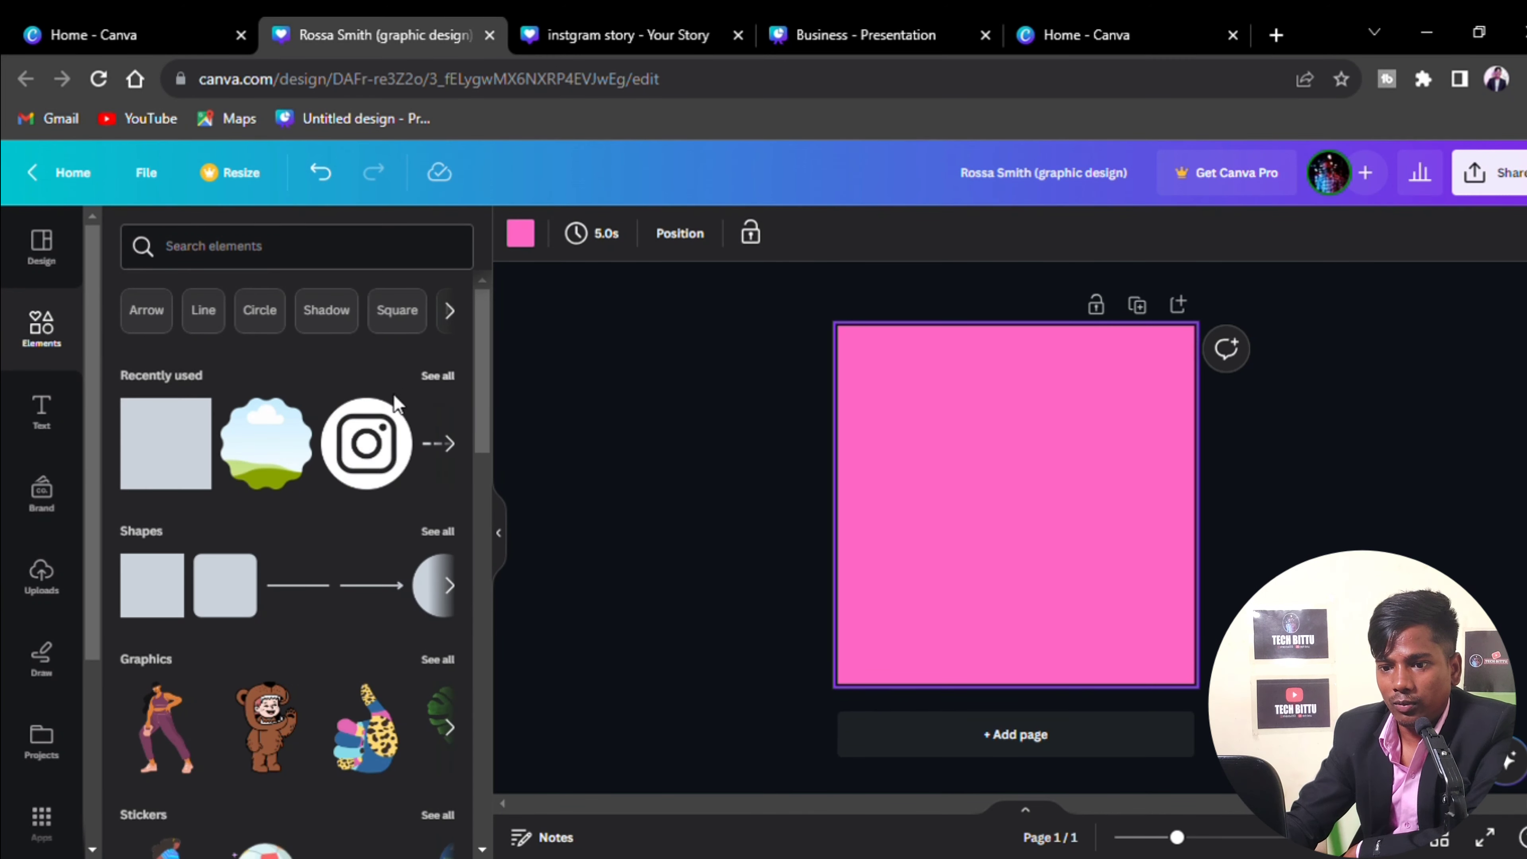
click(266, 443)
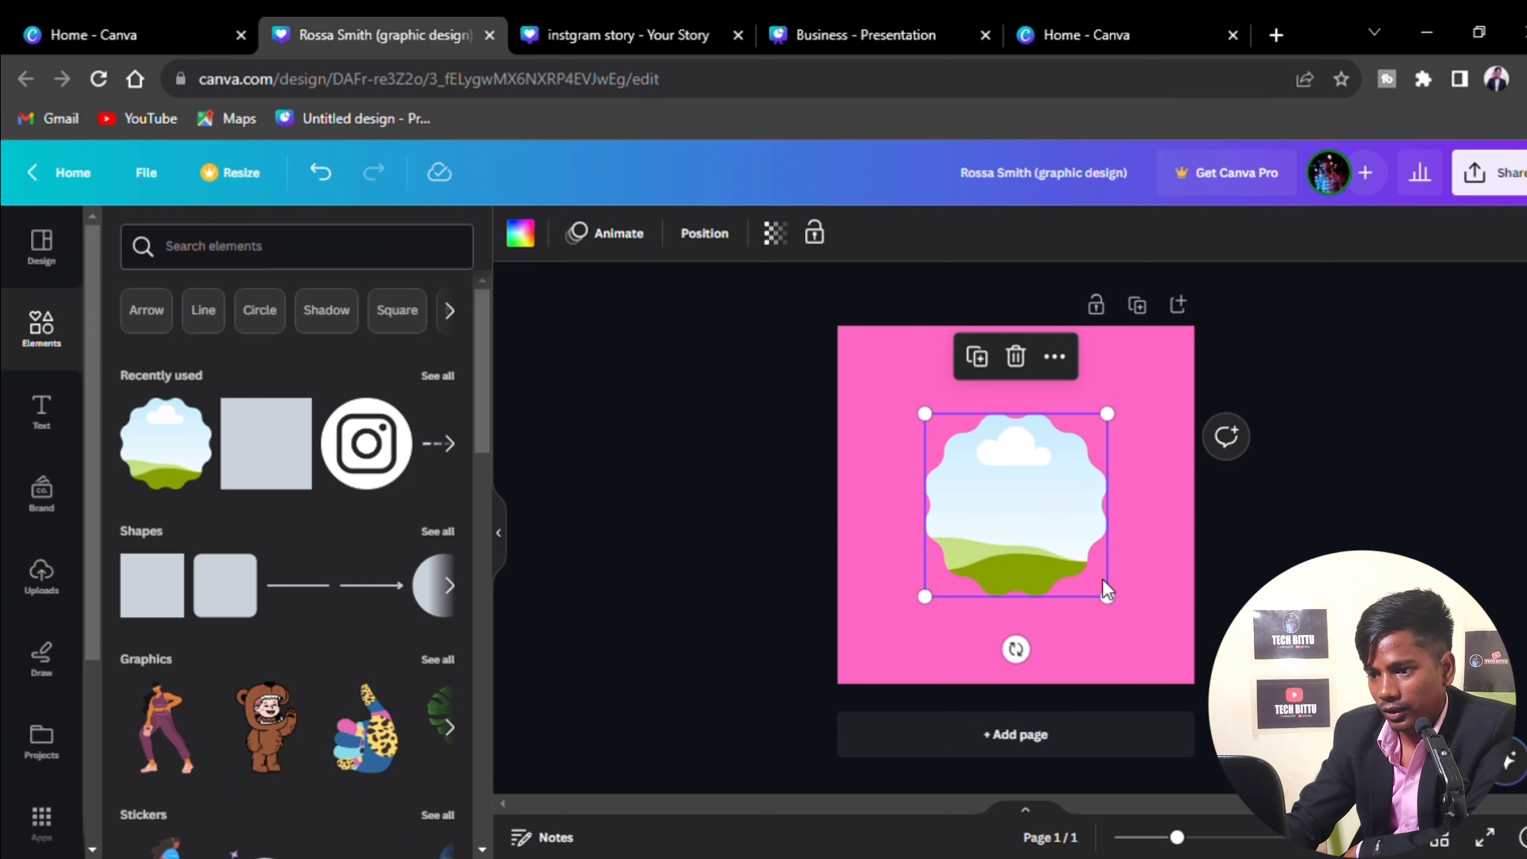
drag(1122, 614, 1172, 662)
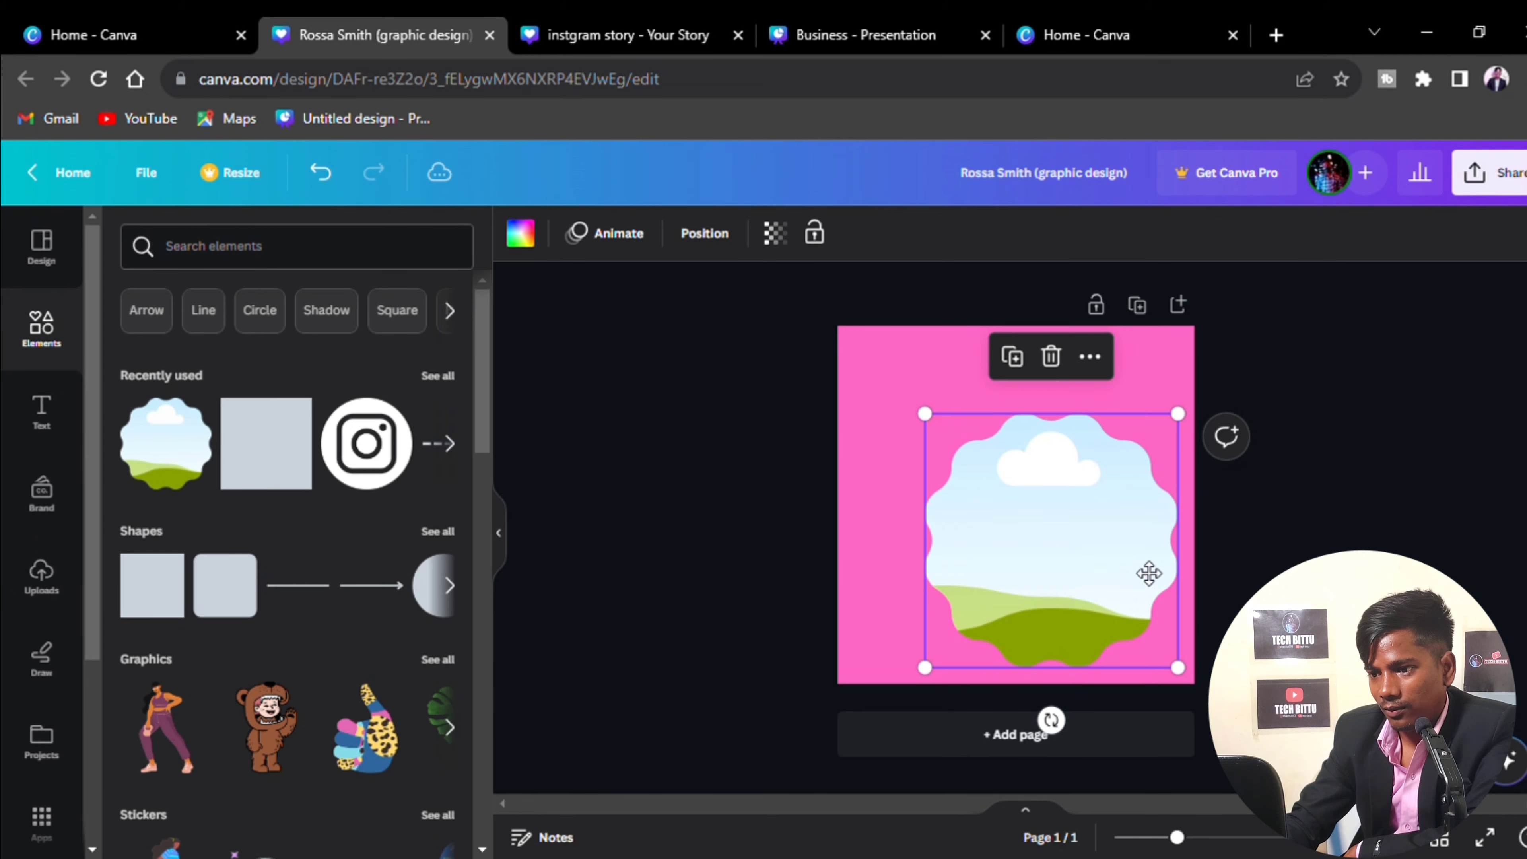
drag(1106, 583, 1183, 665)
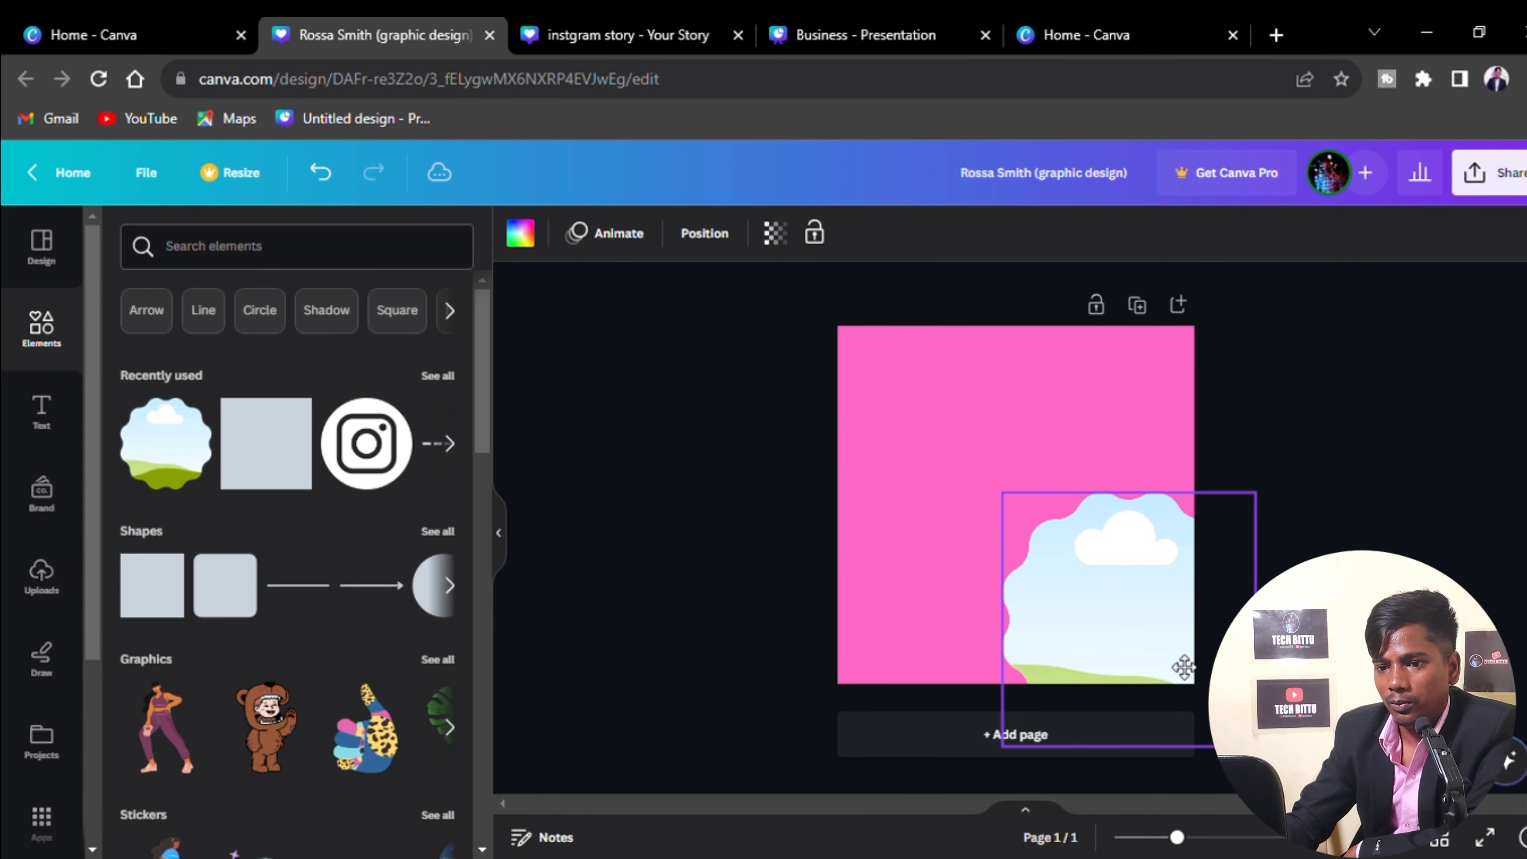
click(709, 620)
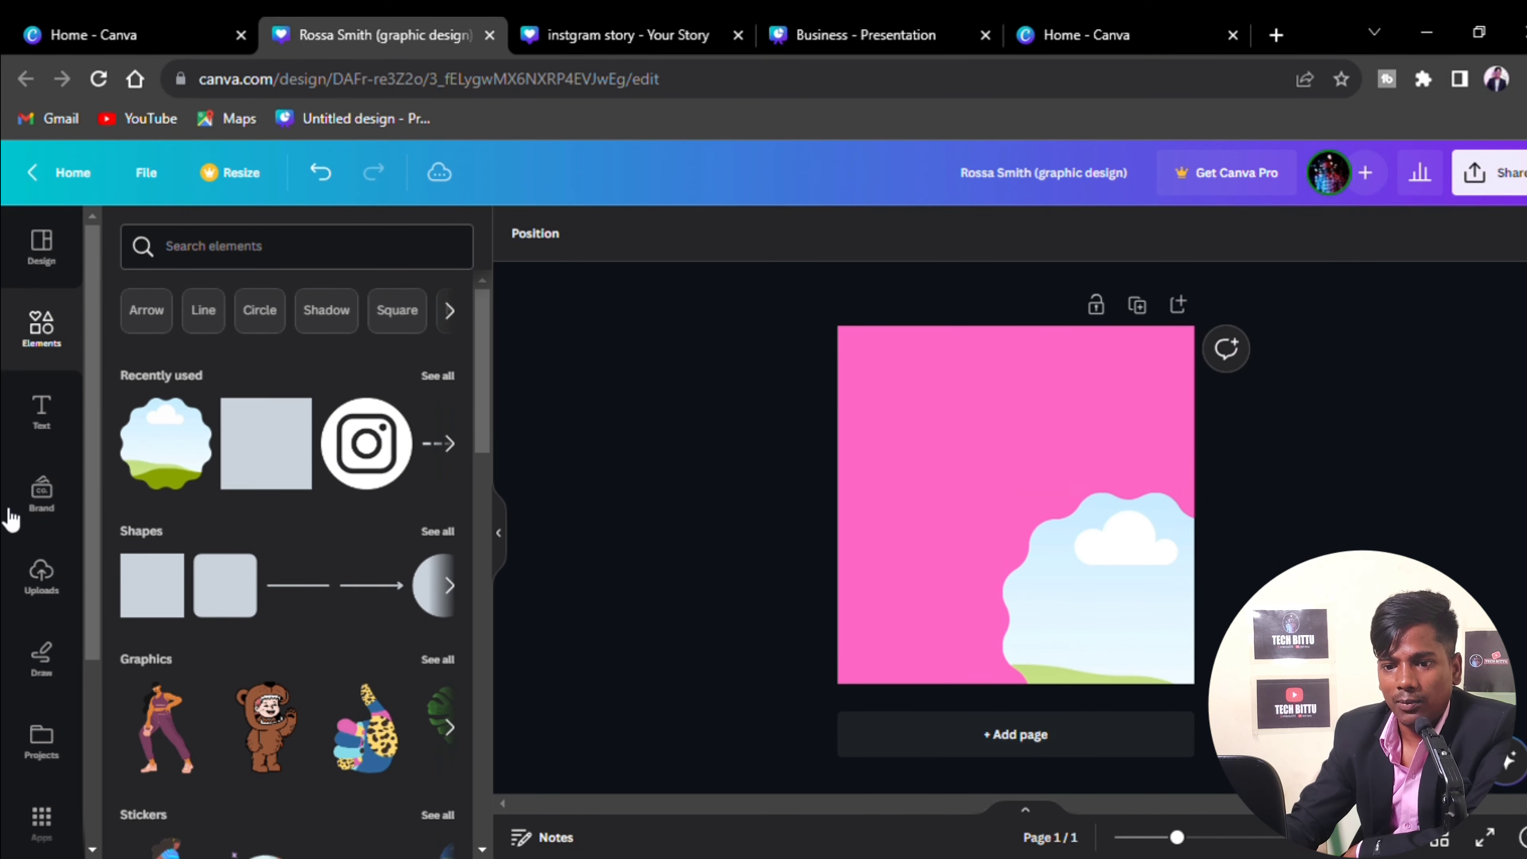
Drop the uploaded photo of the man in a blazer into the cloud frame
click(43, 577)
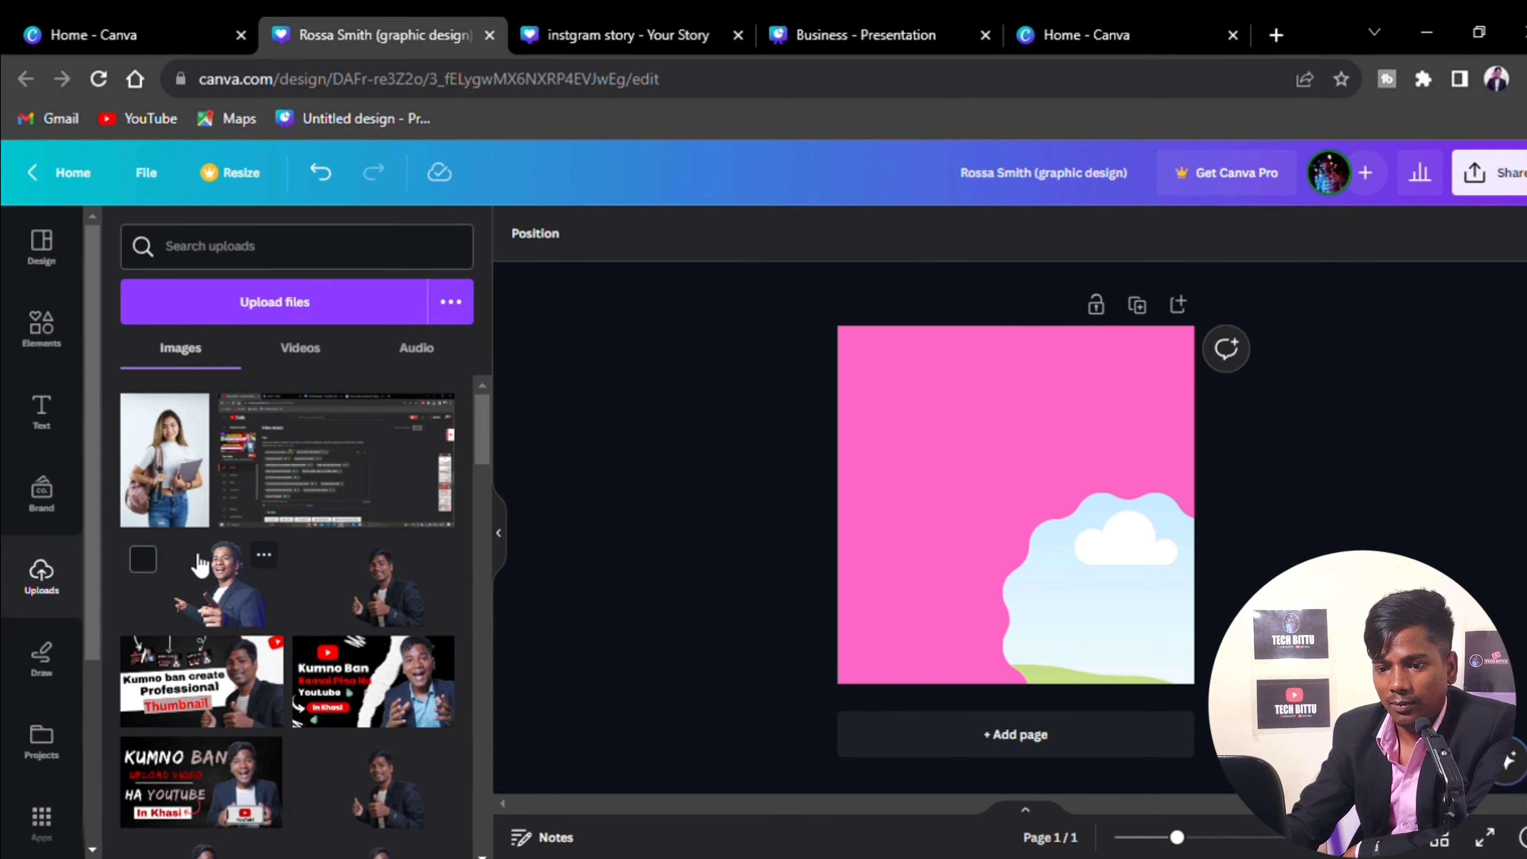
scroll(351, 682, down, 5)
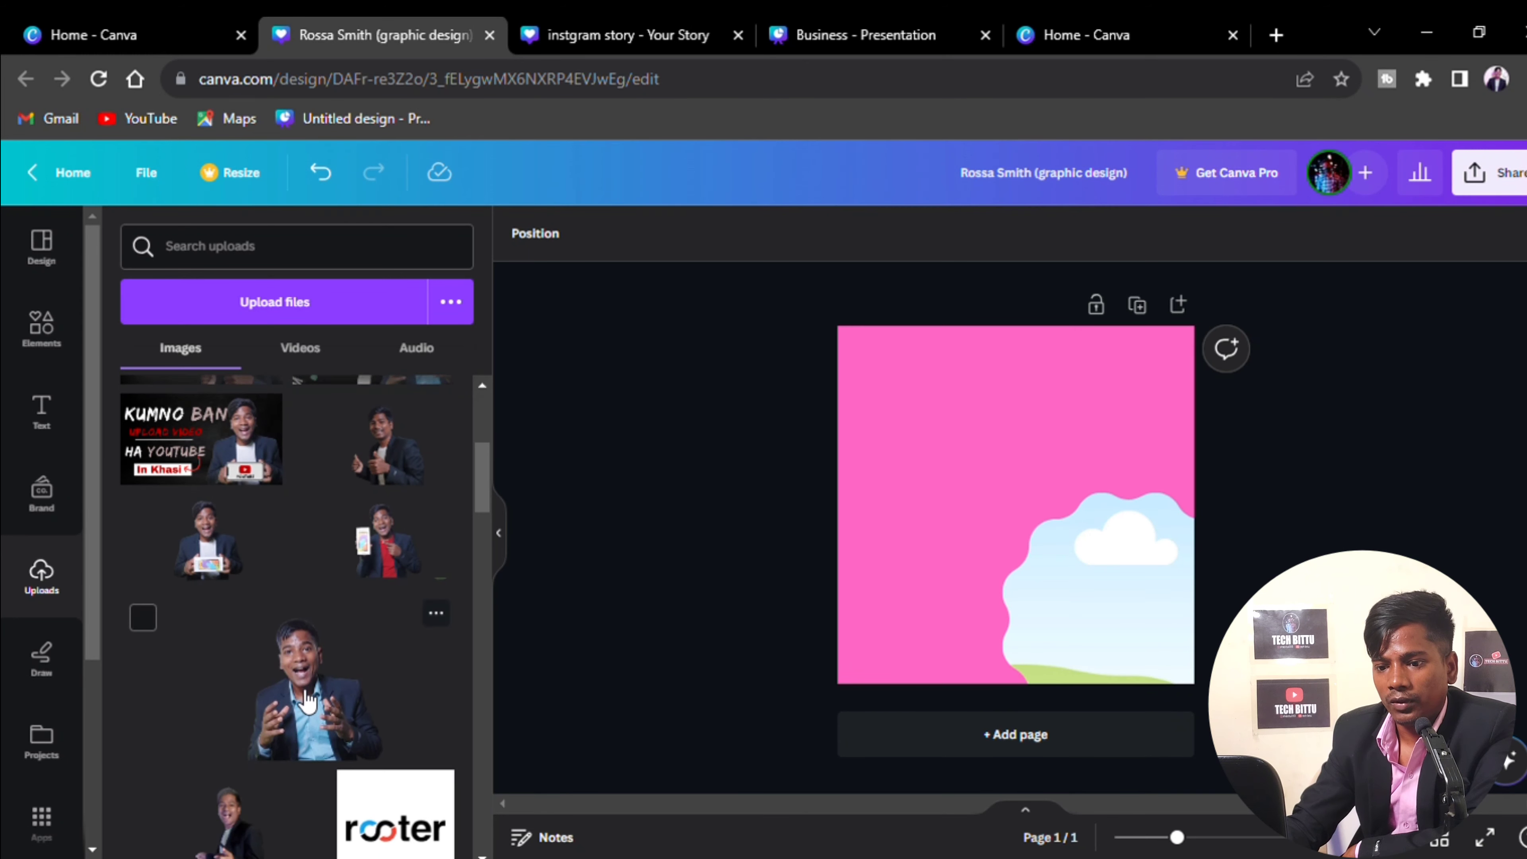
scroll(306, 698, down, 10)
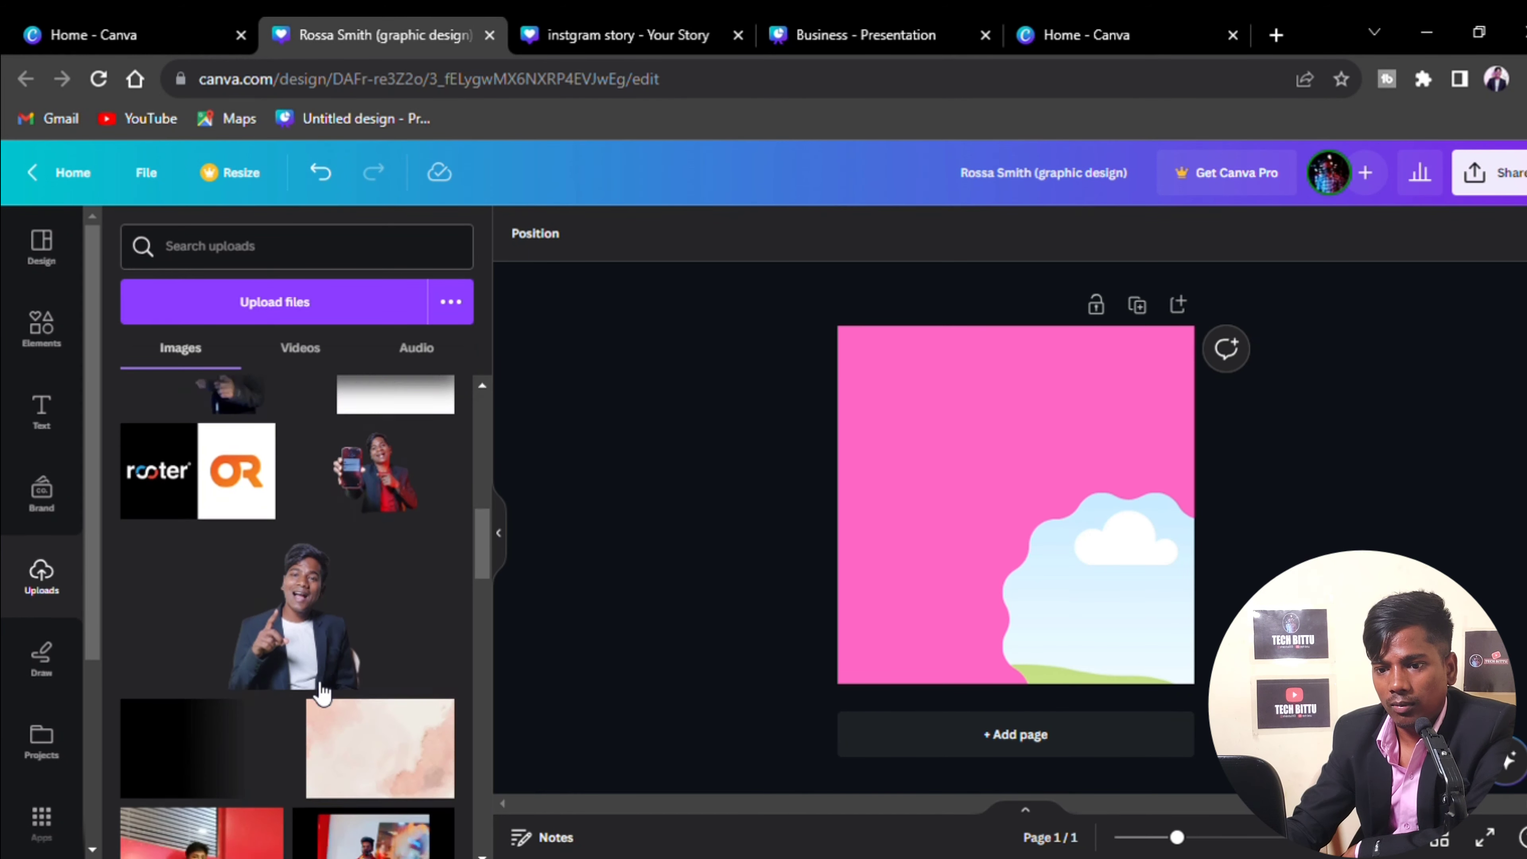
scroll(321, 692, down, 5)
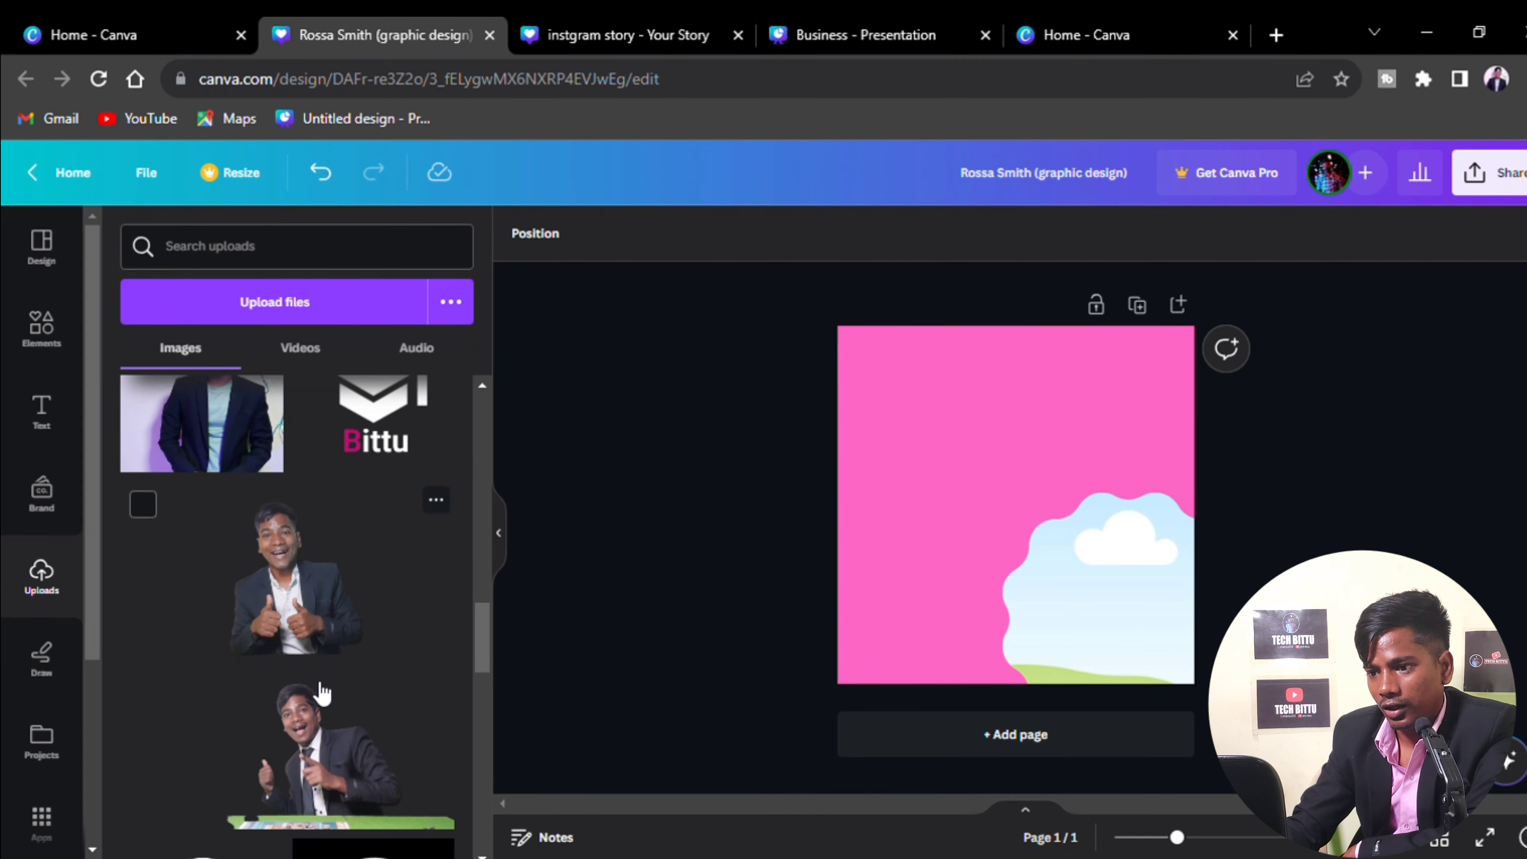
click(209, 407)
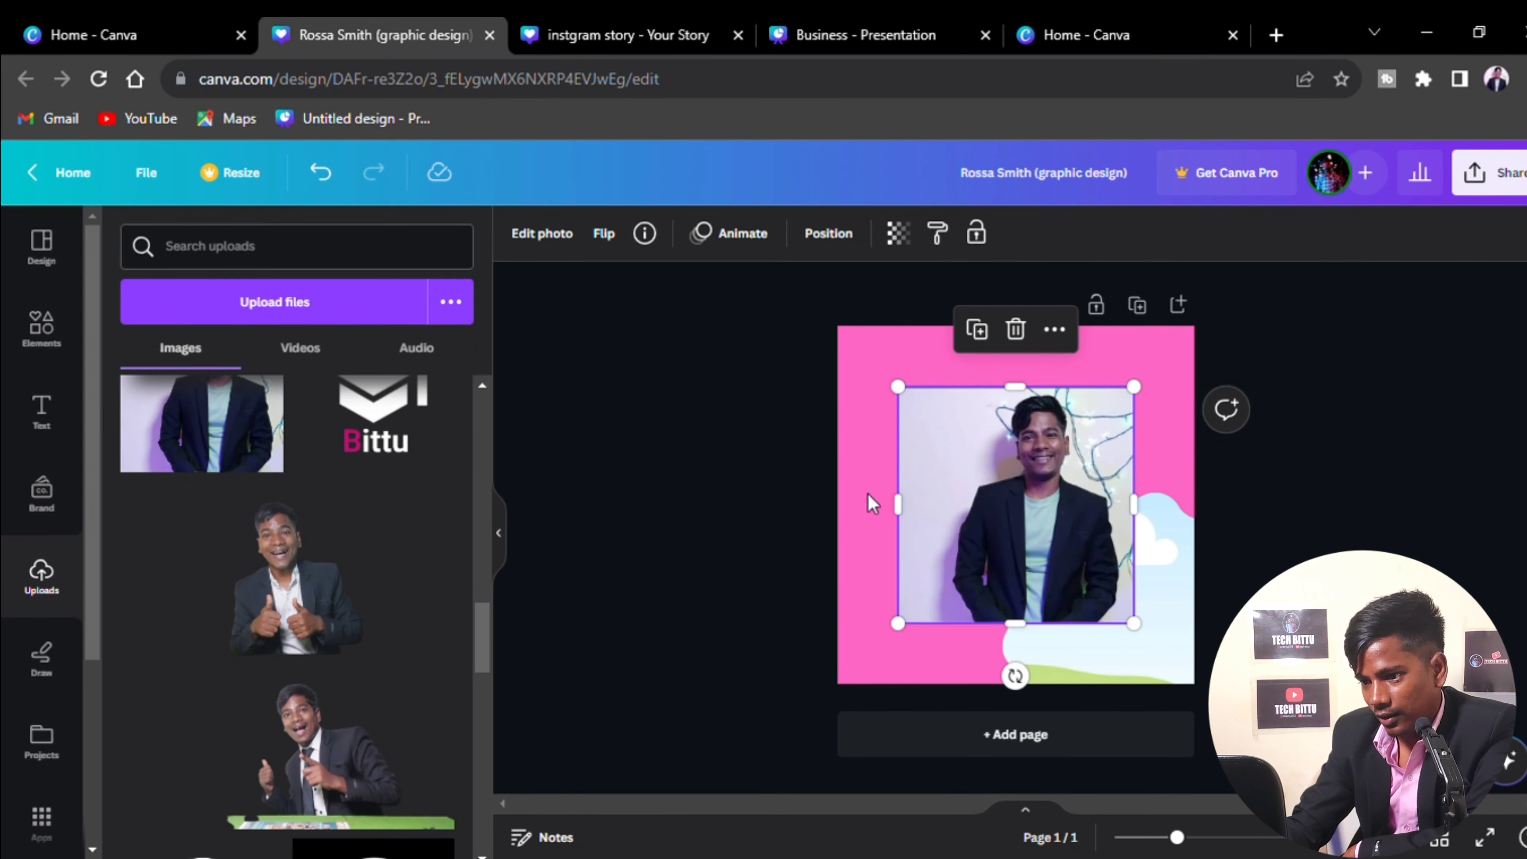
drag(981, 516, 1120, 621)
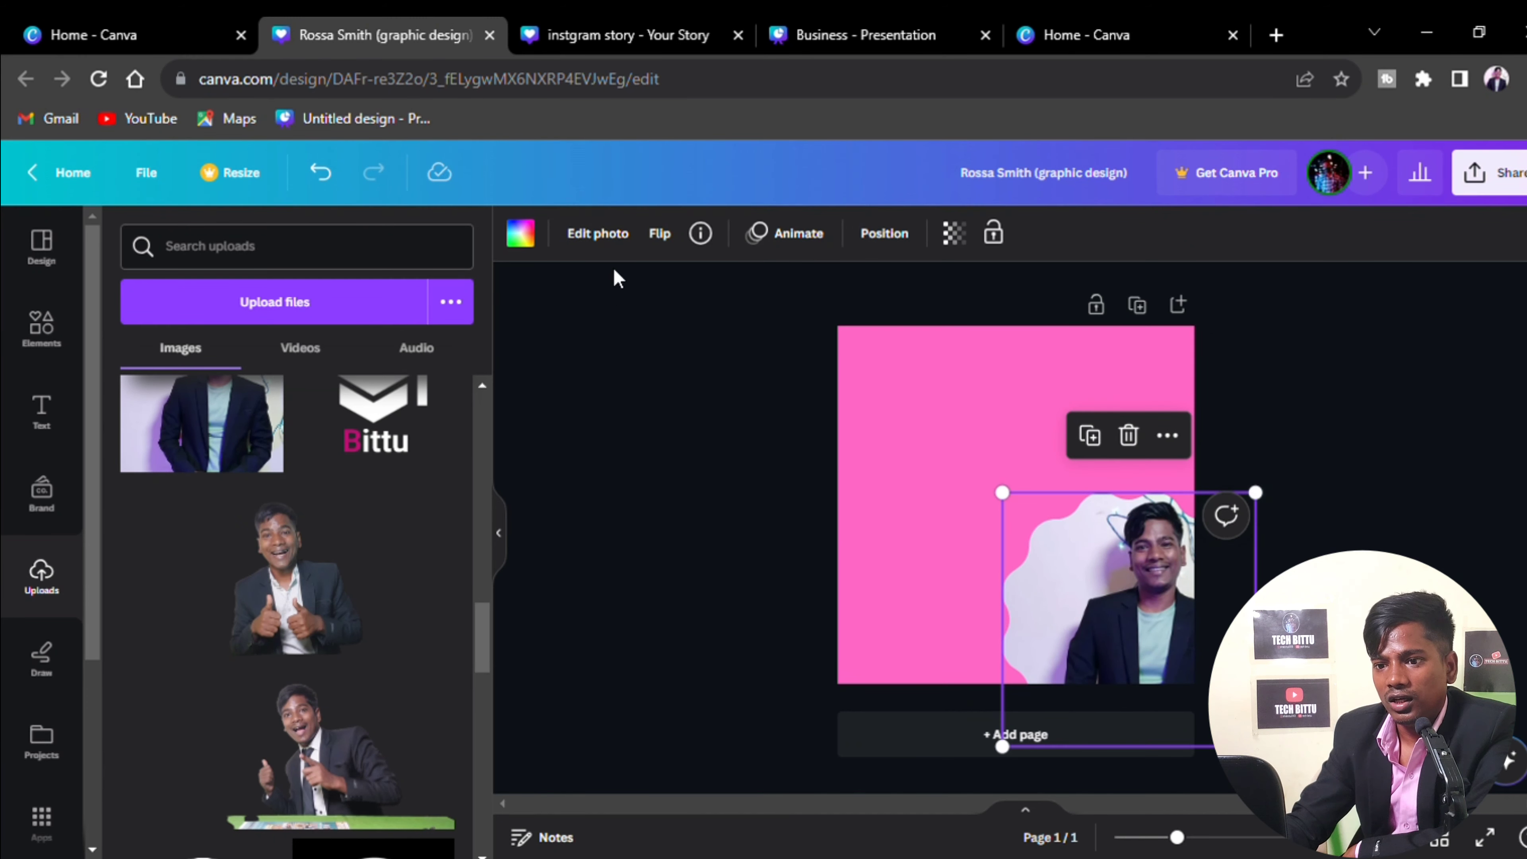
click(614, 252)
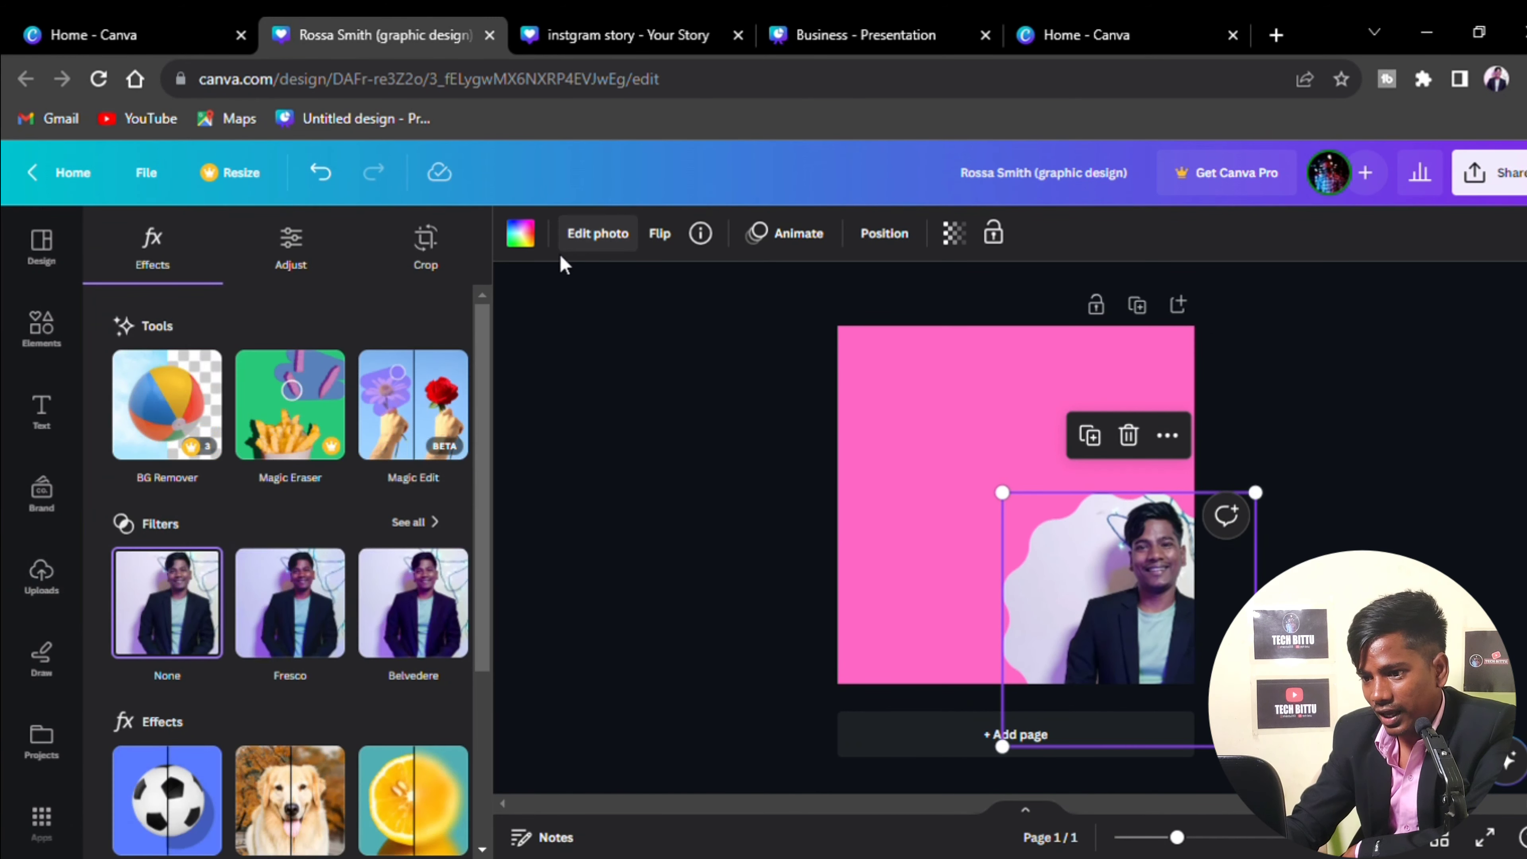
Crop and reposition the blazer photo so his head and shoulders fill the cloud frame
click(442, 260)
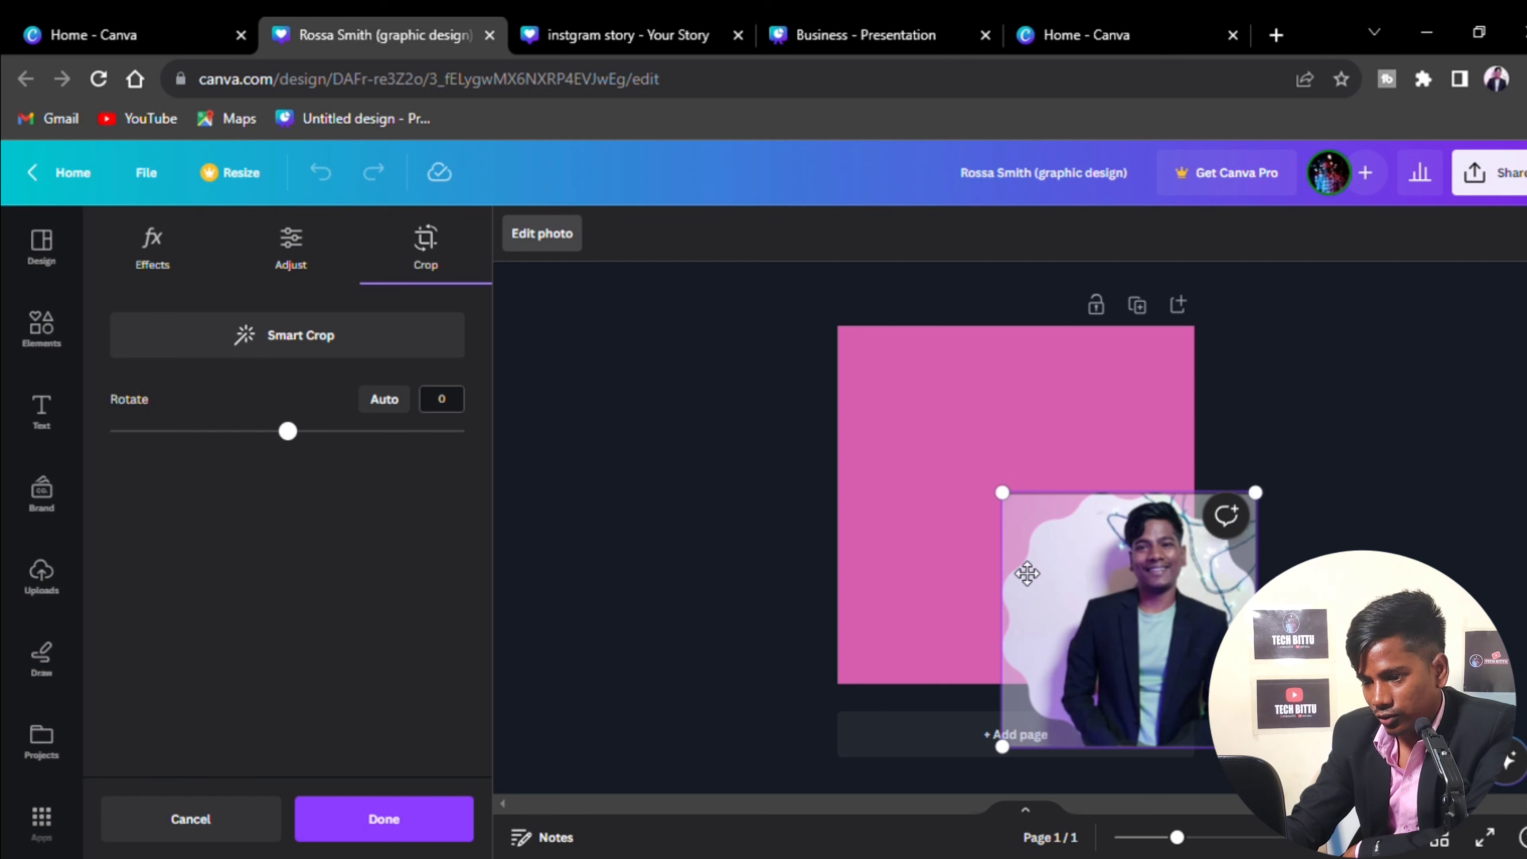
drag(1014, 497, 1002, 485)
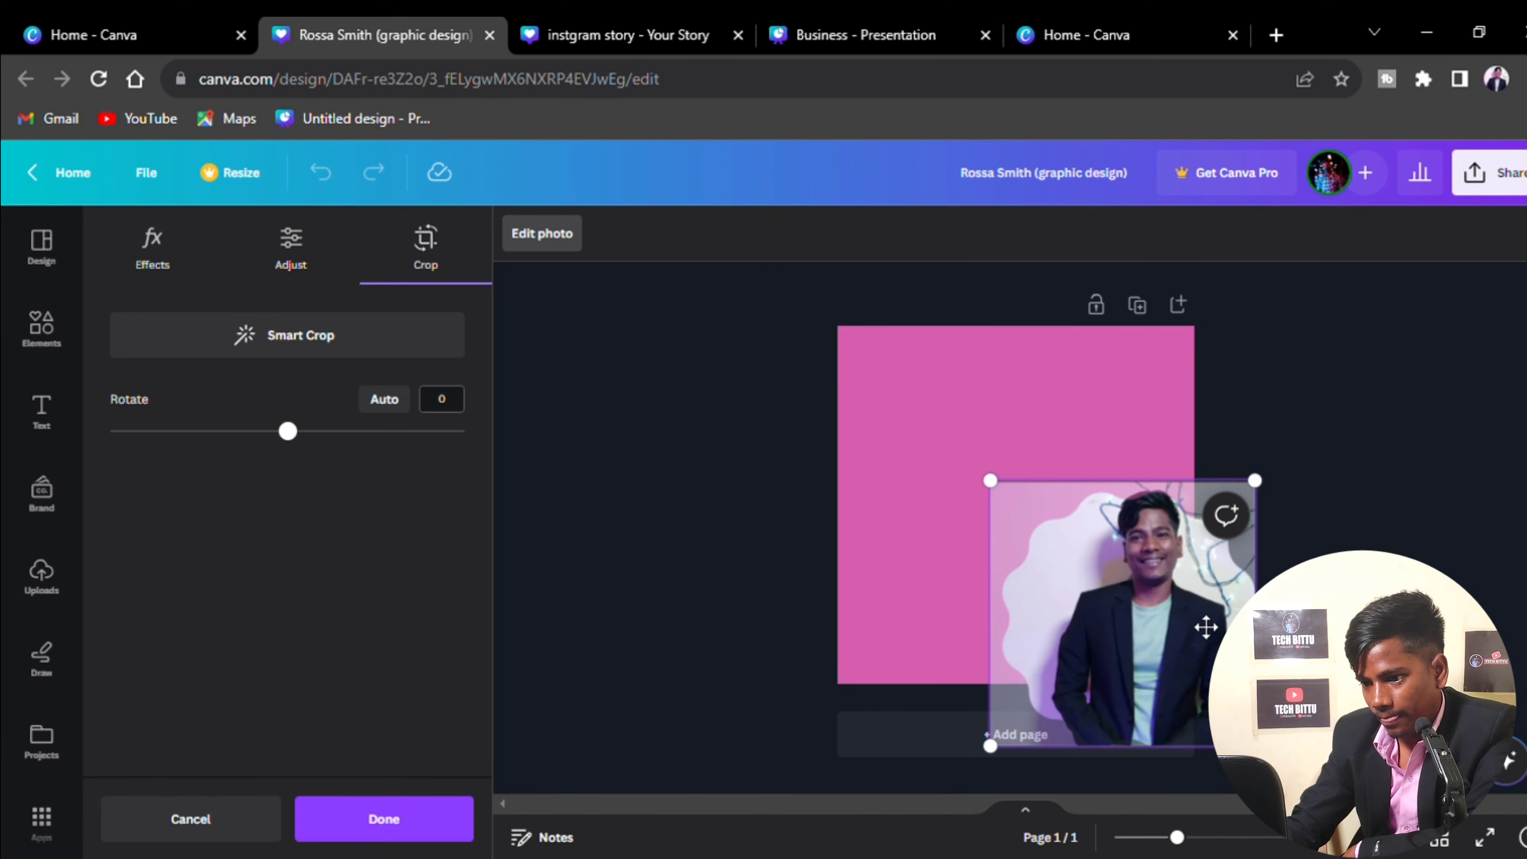
drag(1186, 632, 1154, 667)
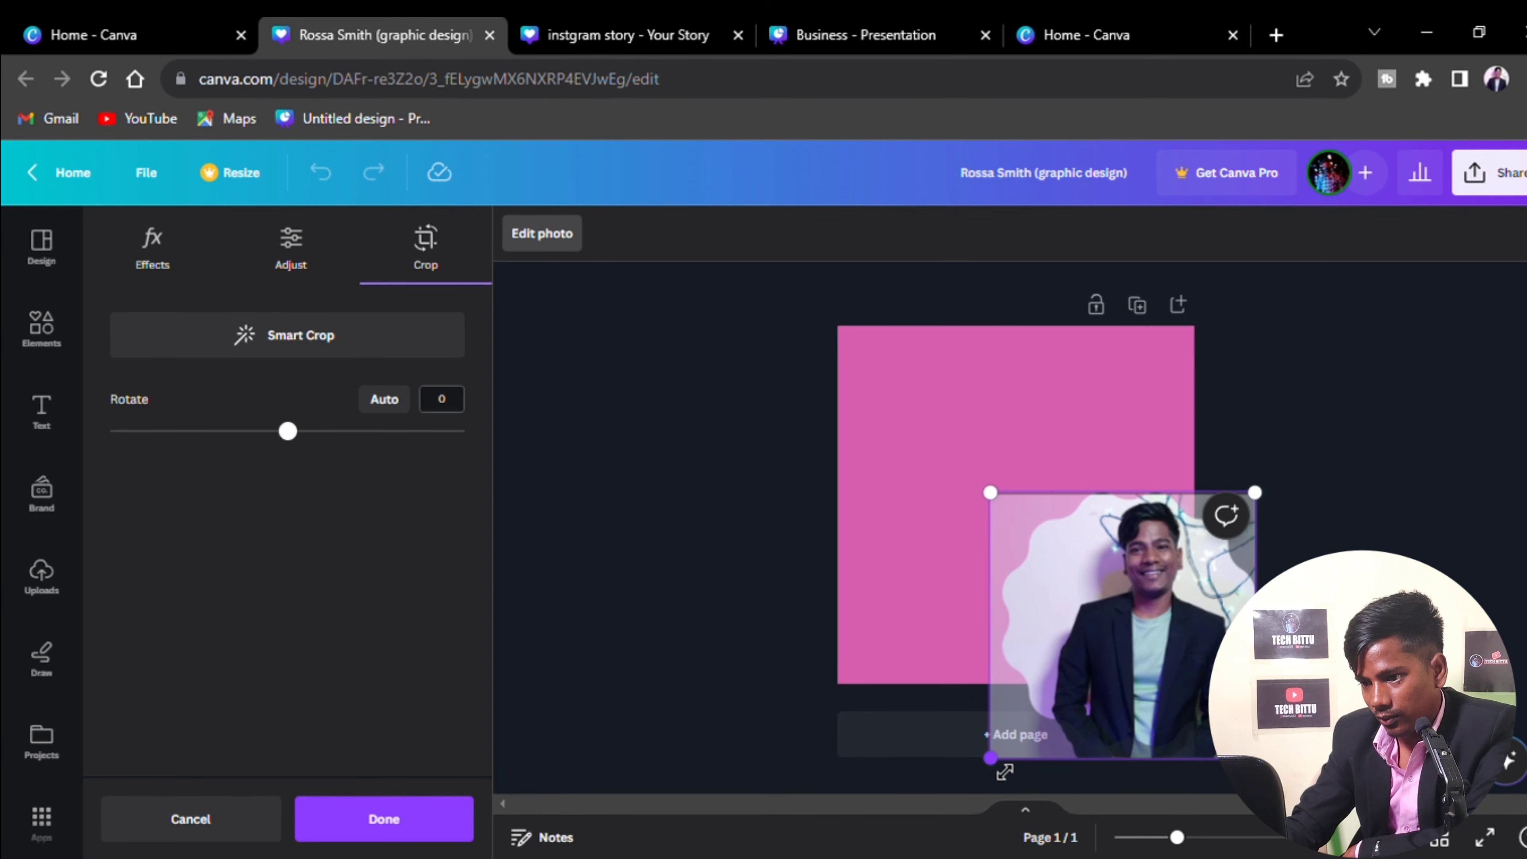
drag(990, 757, 940, 795)
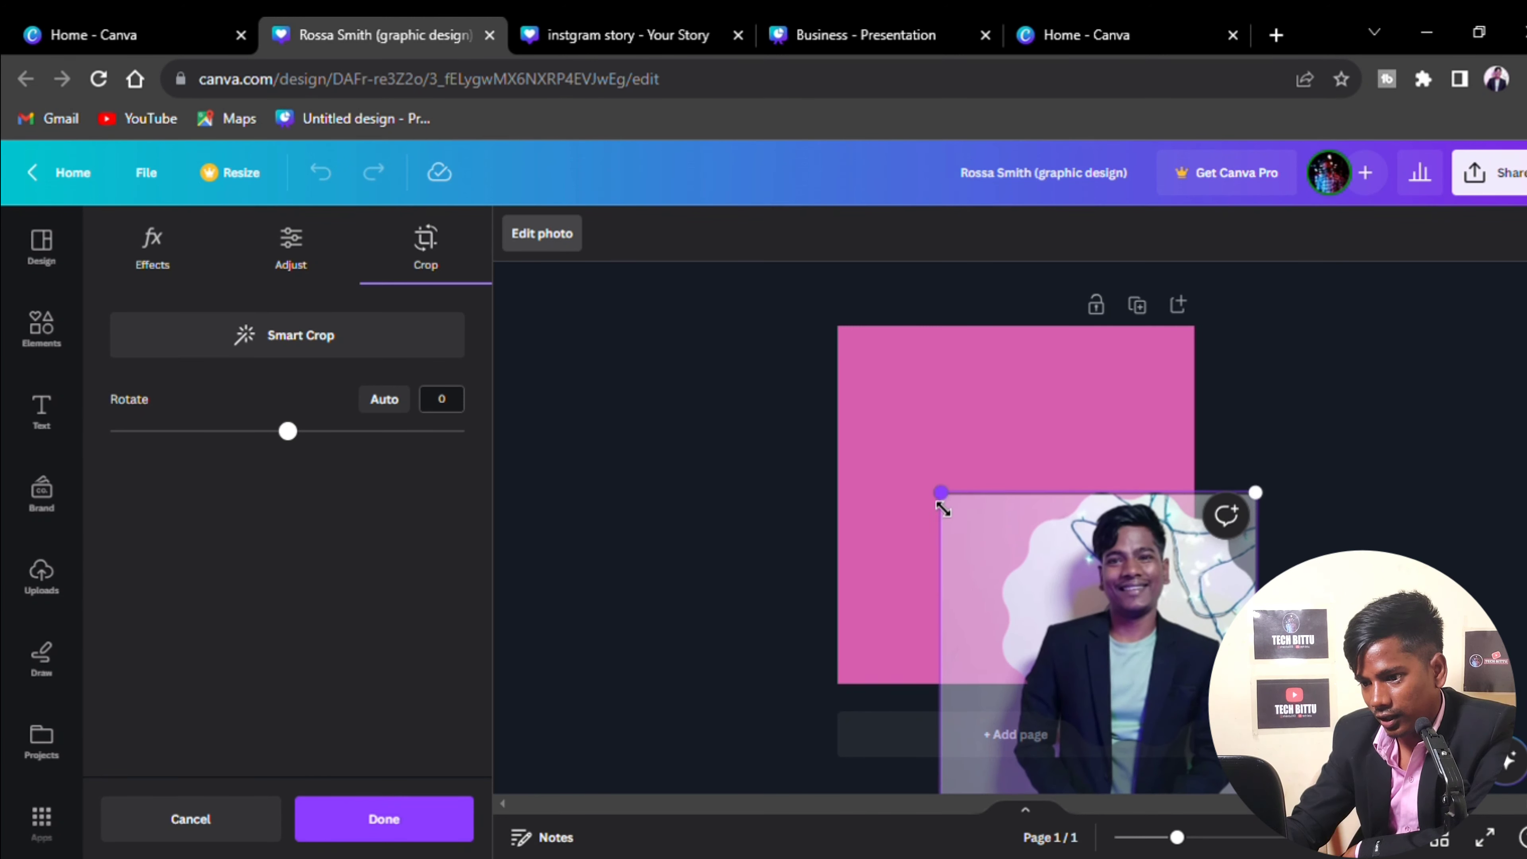
drag(943, 509, 928, 496)
drag(1124, 634, 1126, 654)
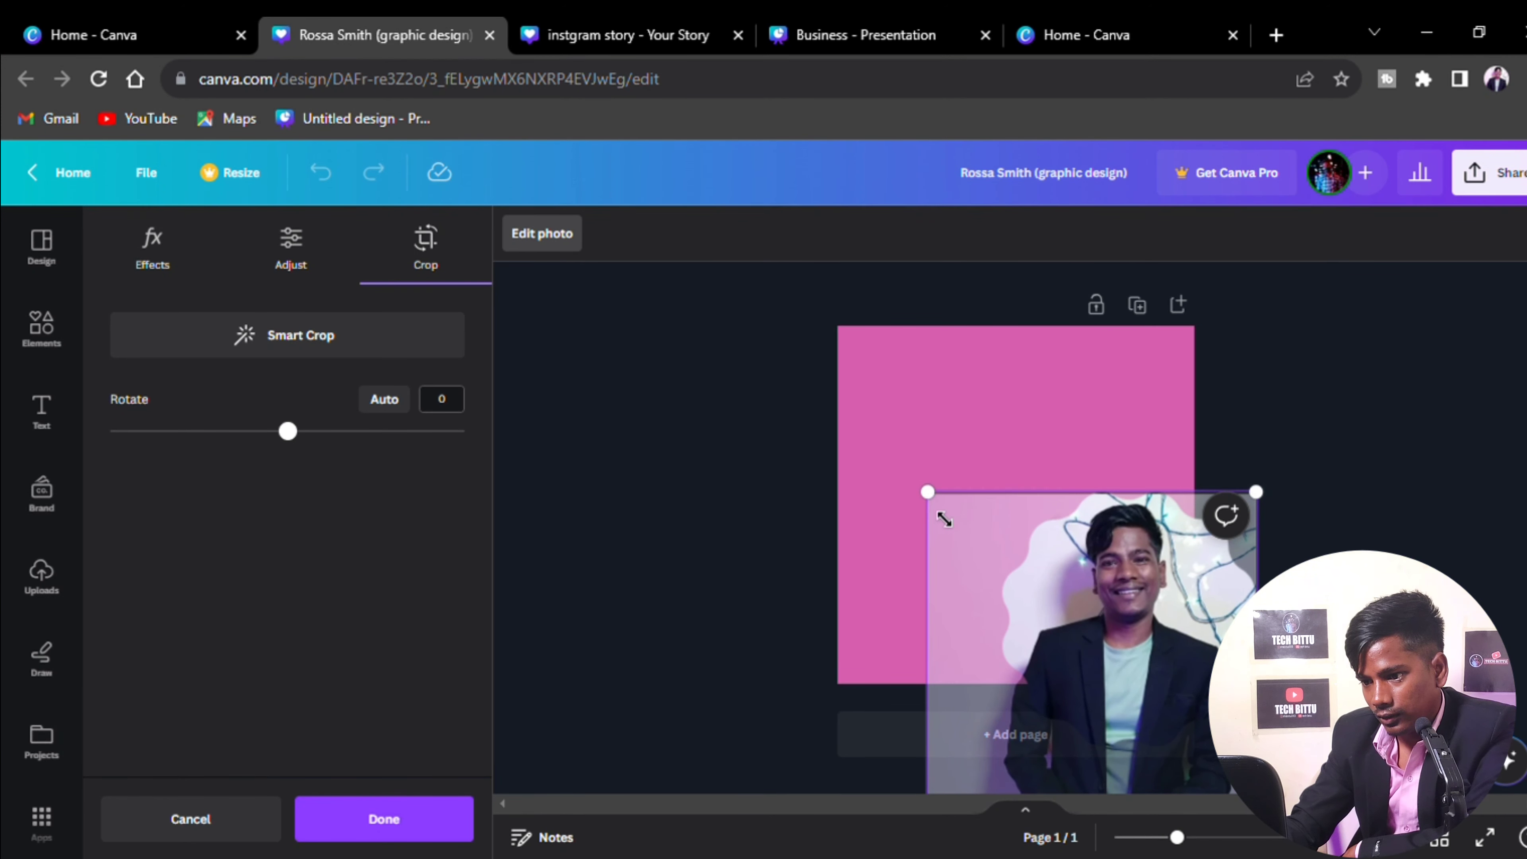
drag(942, 508, 1015, 553)
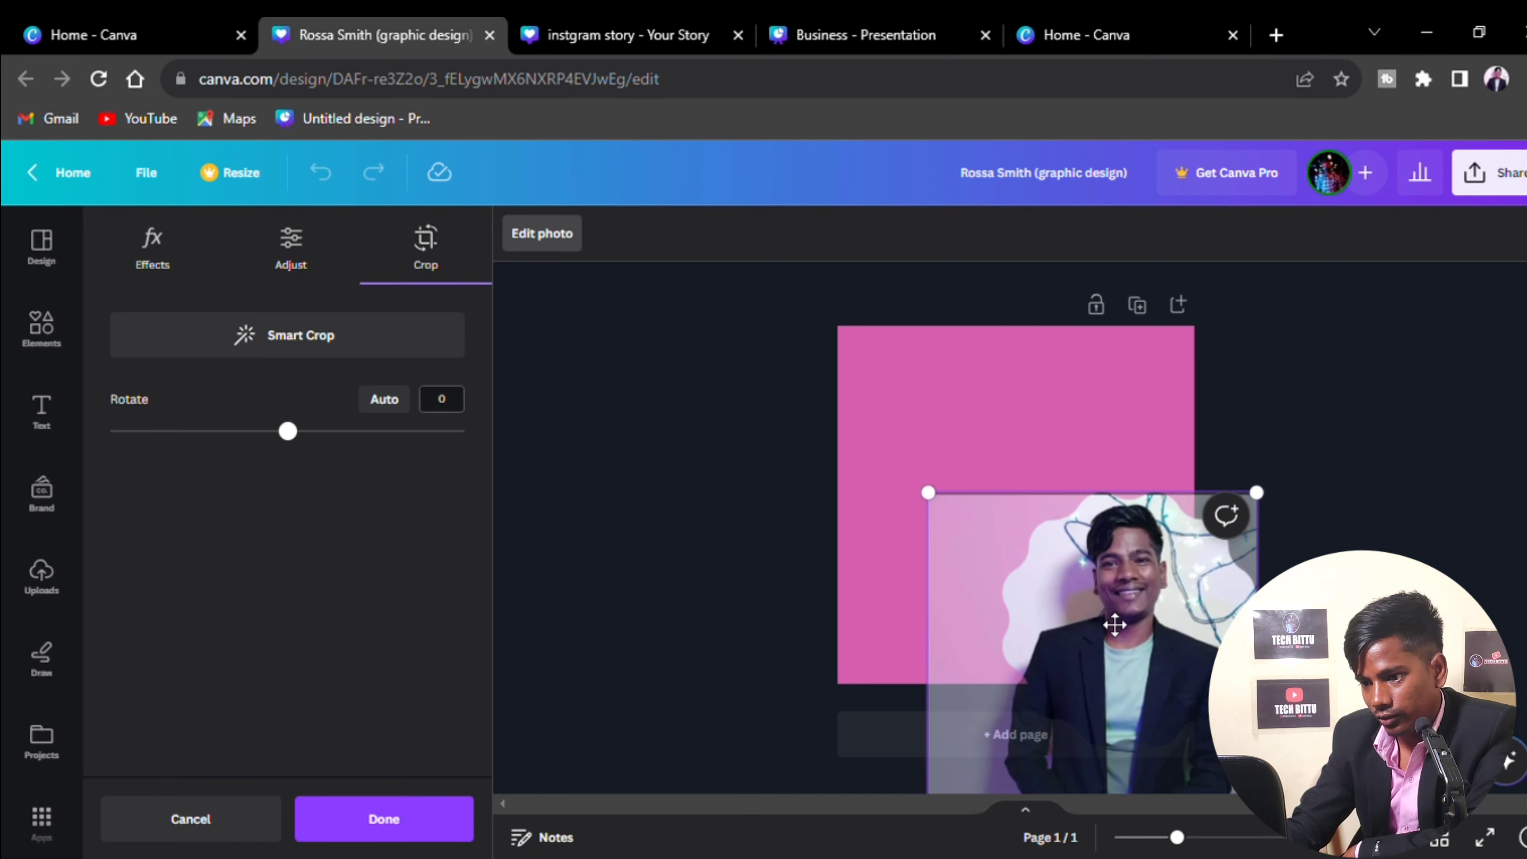
drag(1115, 623, 1106, 555)
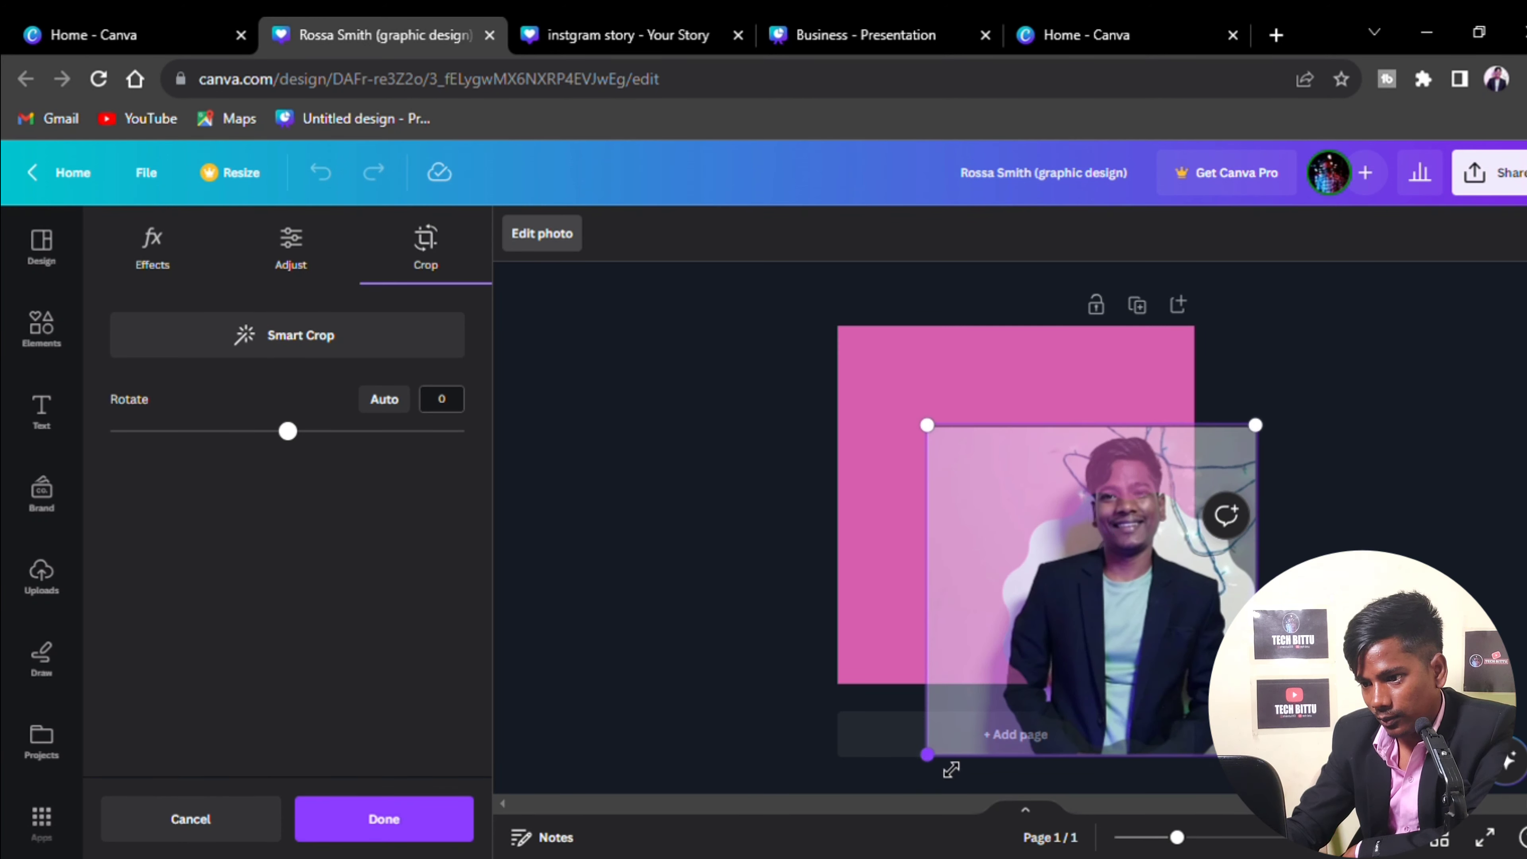
drag(951, 769, 990, 721)
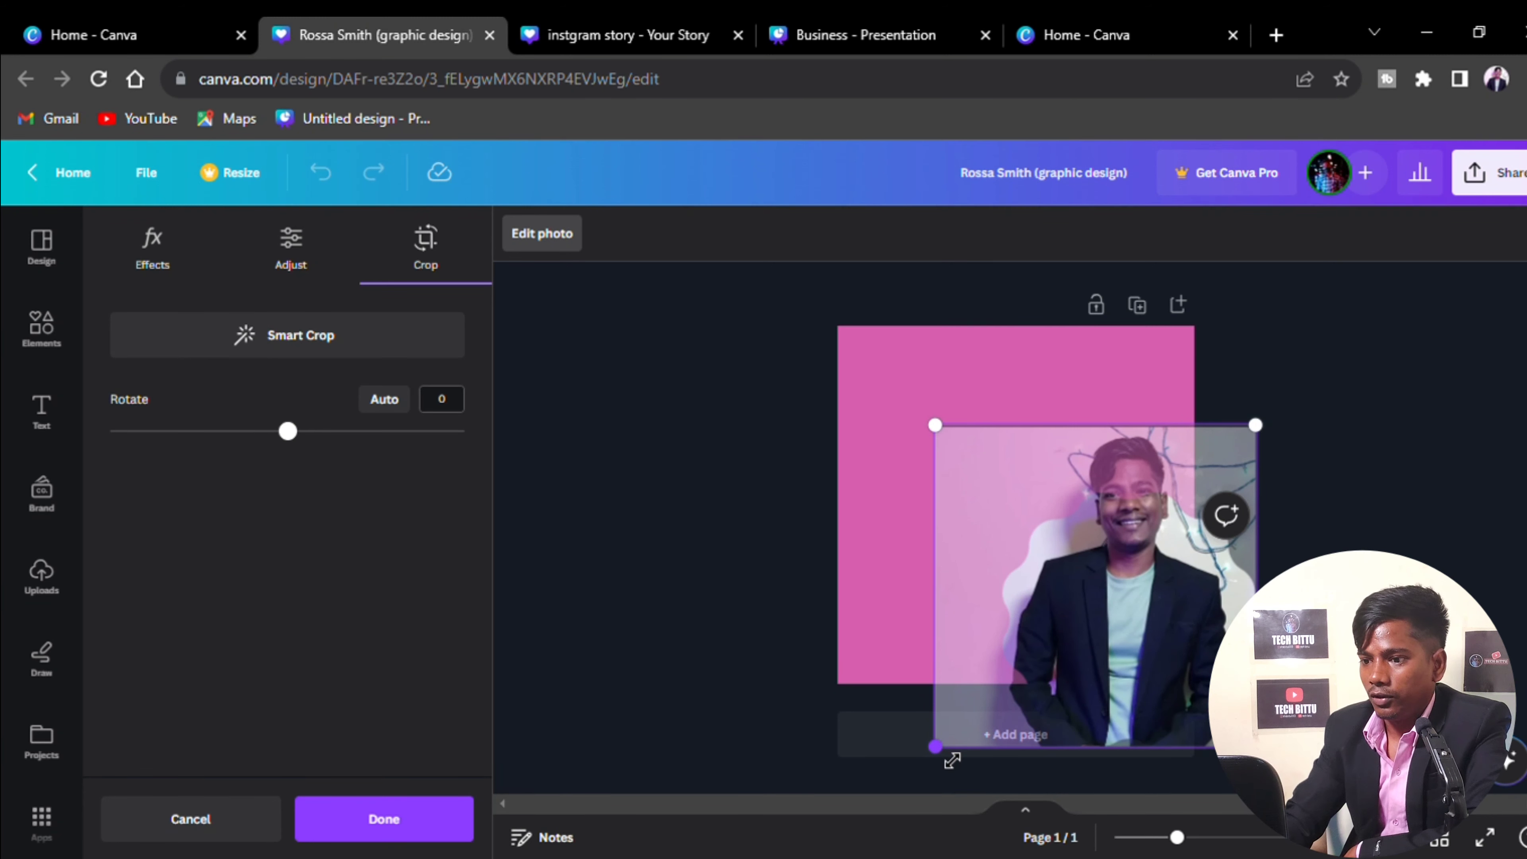
drag(1175, 637, 1155, 685)
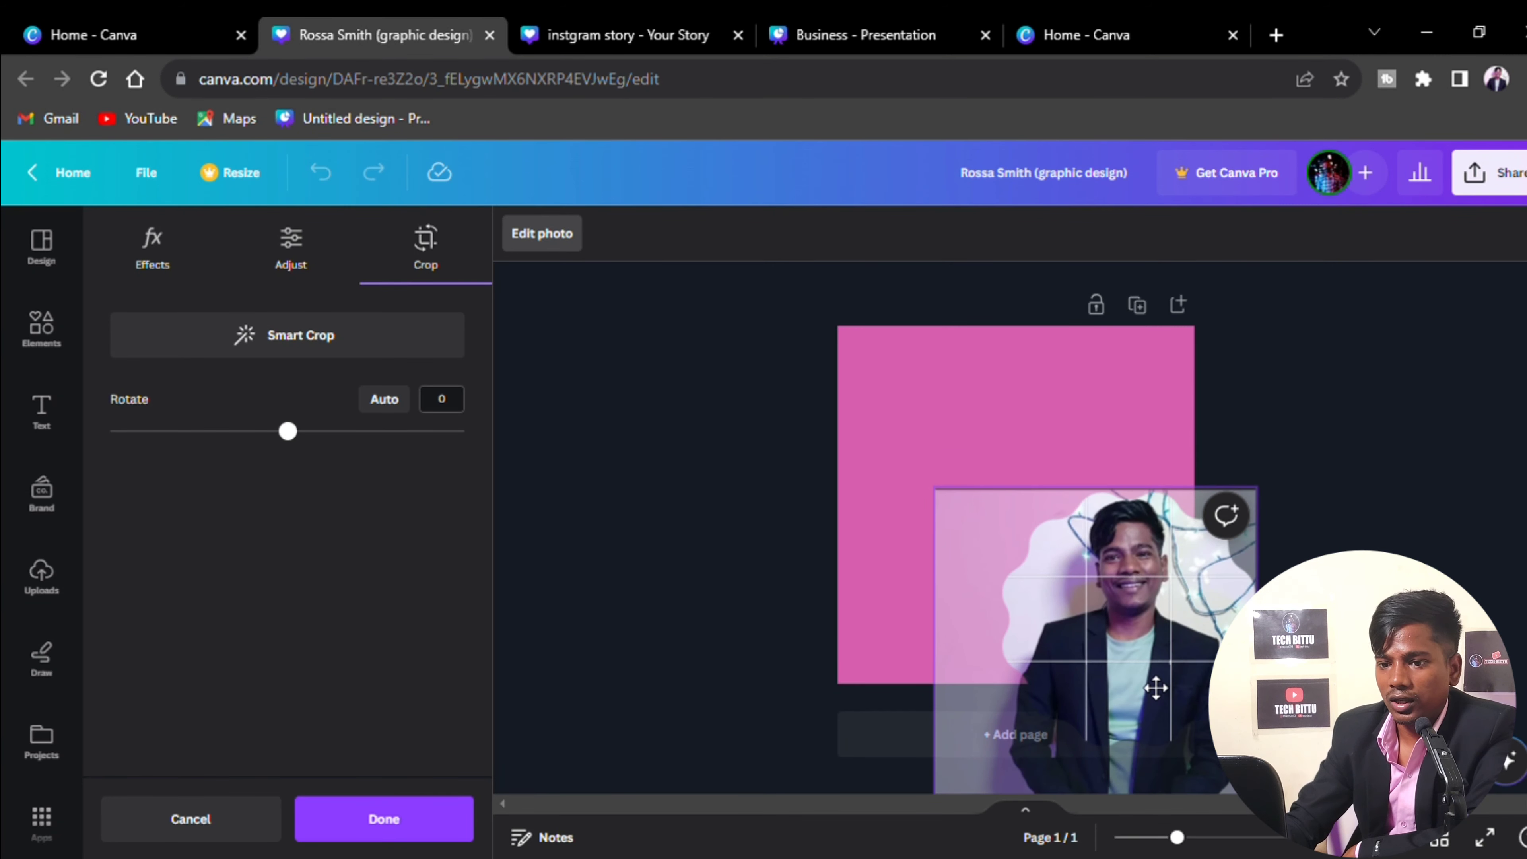
click(960, 422)
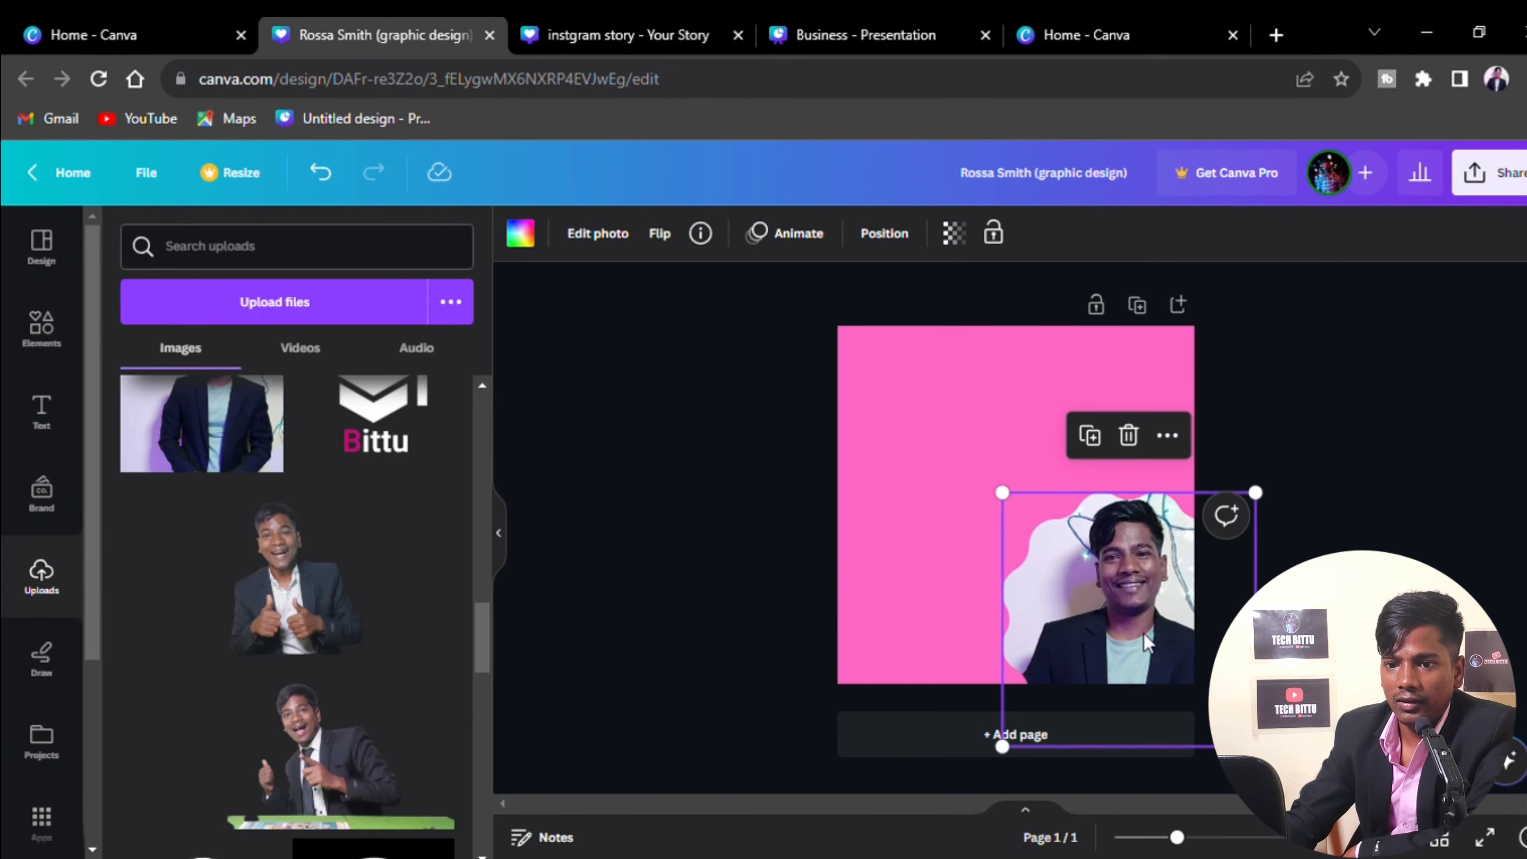
Stretch a square shape into a wide light grey-blue bar across the top of the page
click(716, 582)
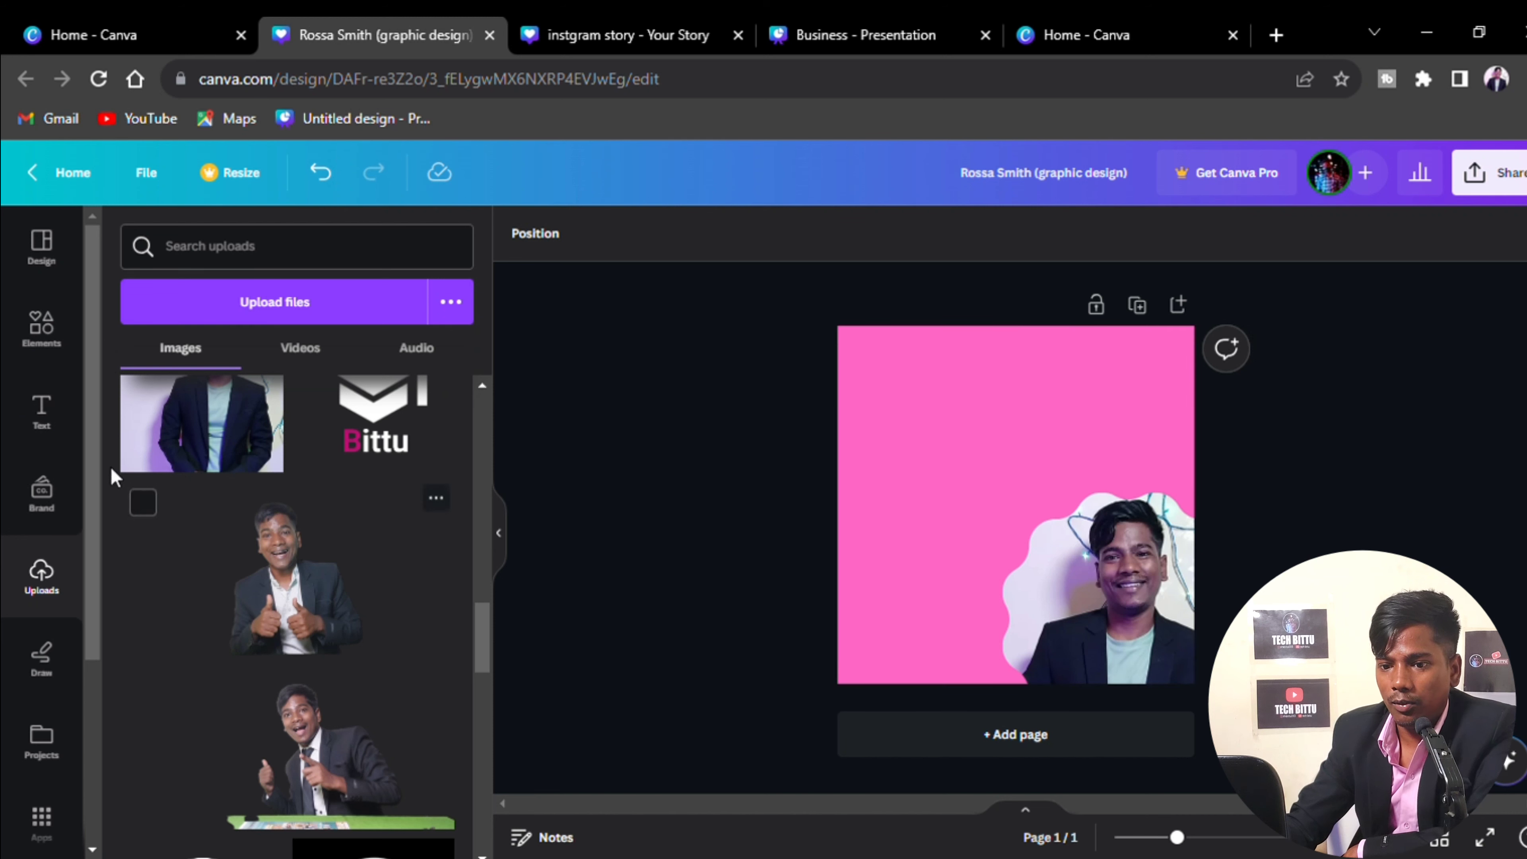
click(42, 412)
click(41, 328)
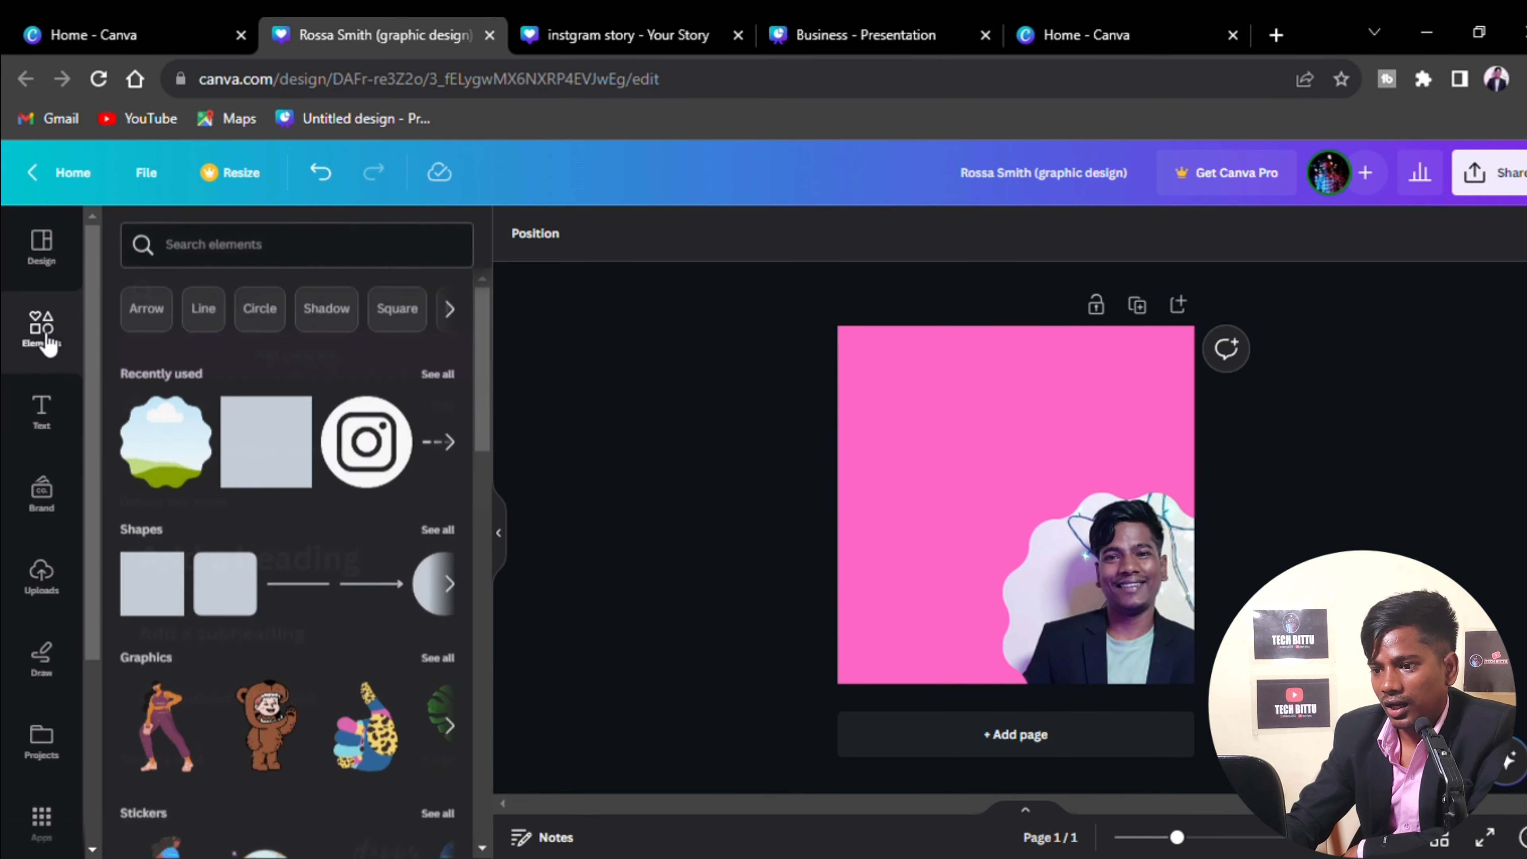
click(145, 592)
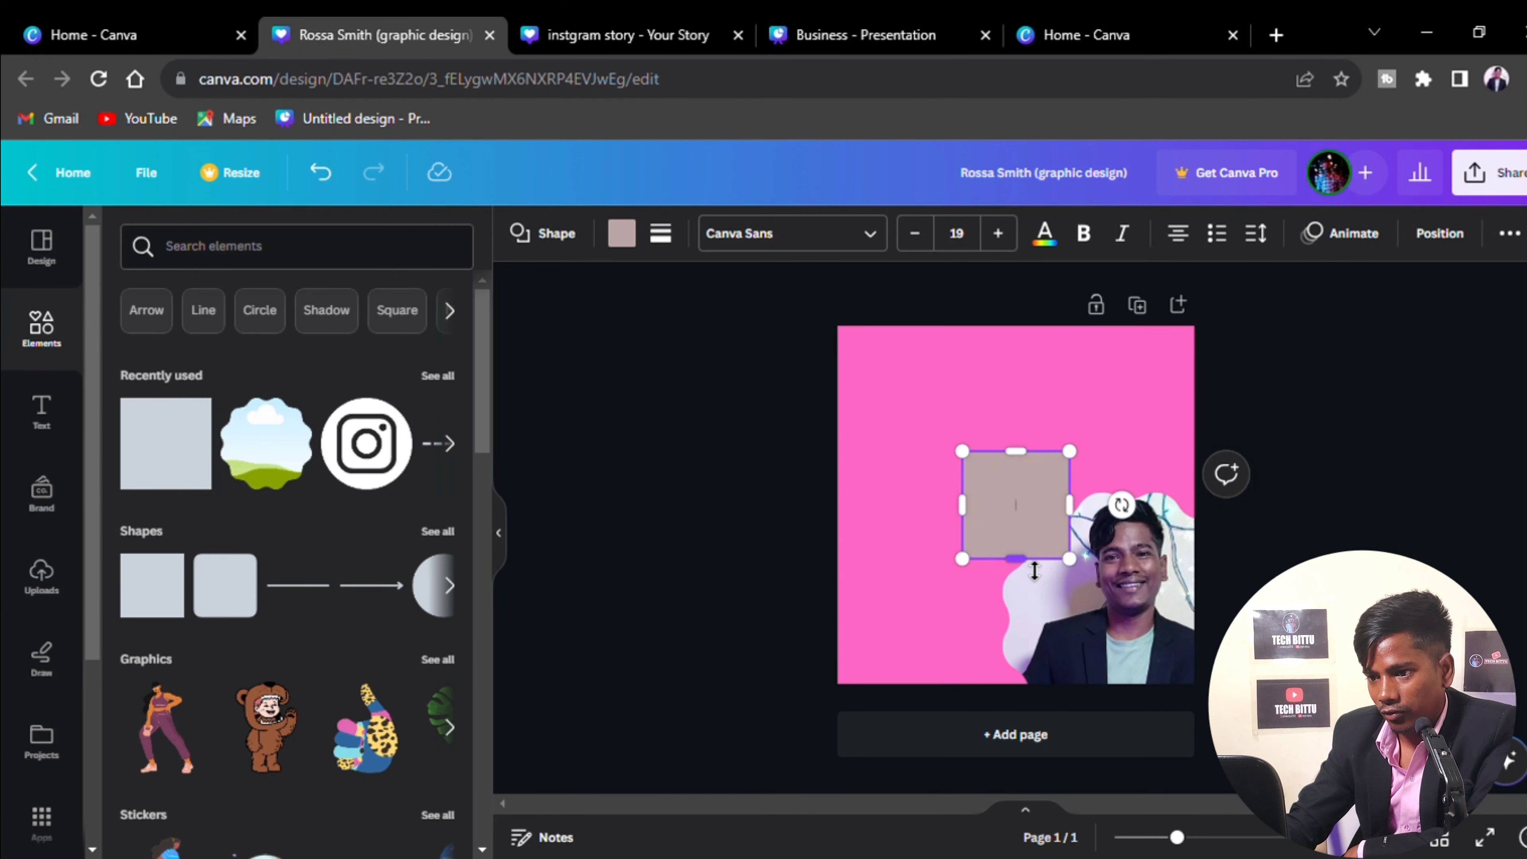
drag(1033, 570, 864, 390)
click(964, 556)
drag(1056, 380, 1169, 417)
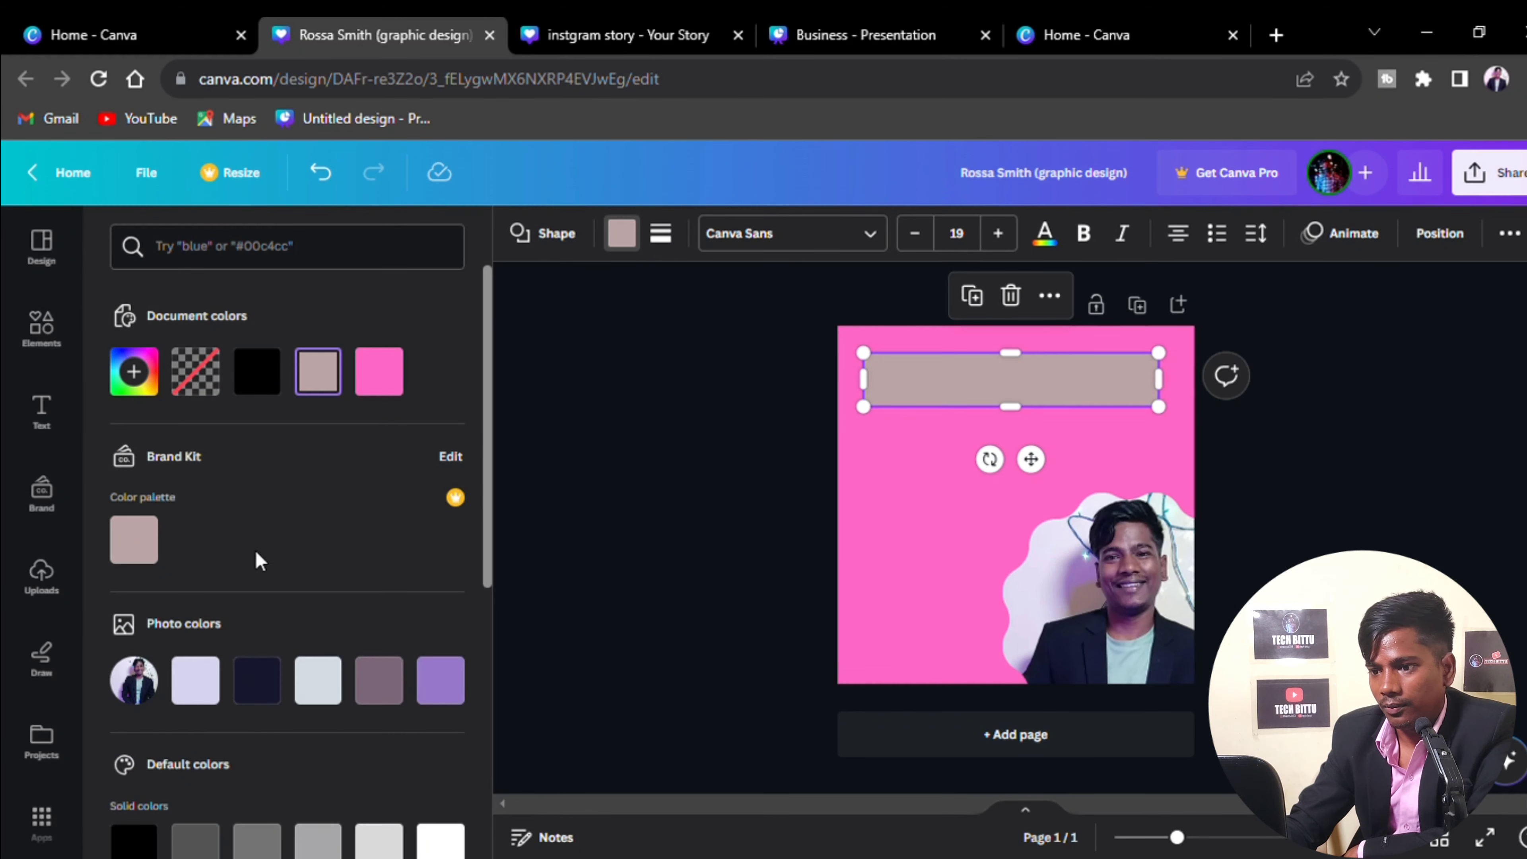
click(322, 682)
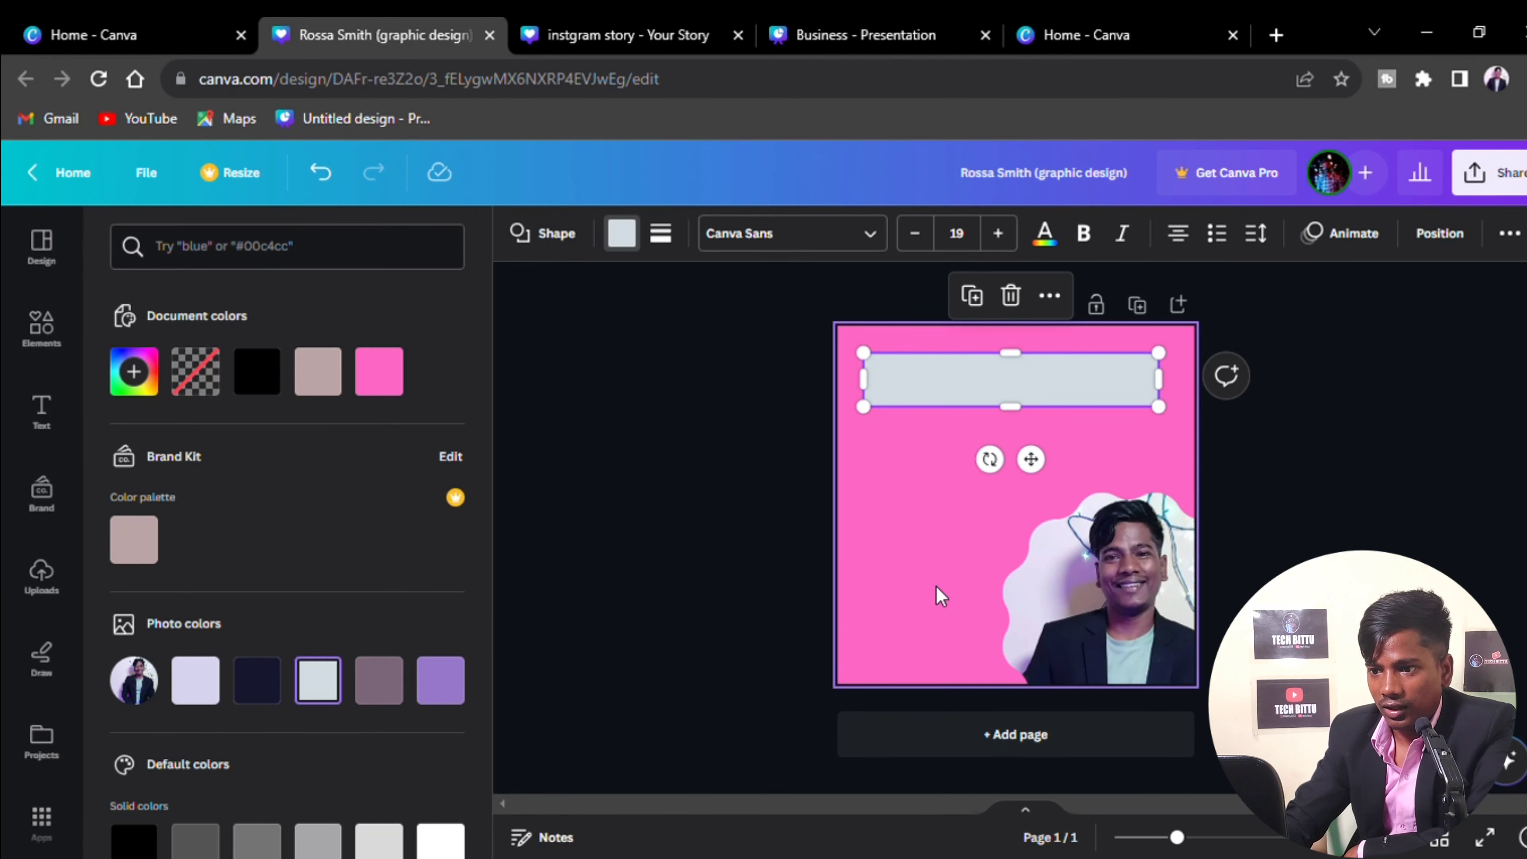
click(899, 588)
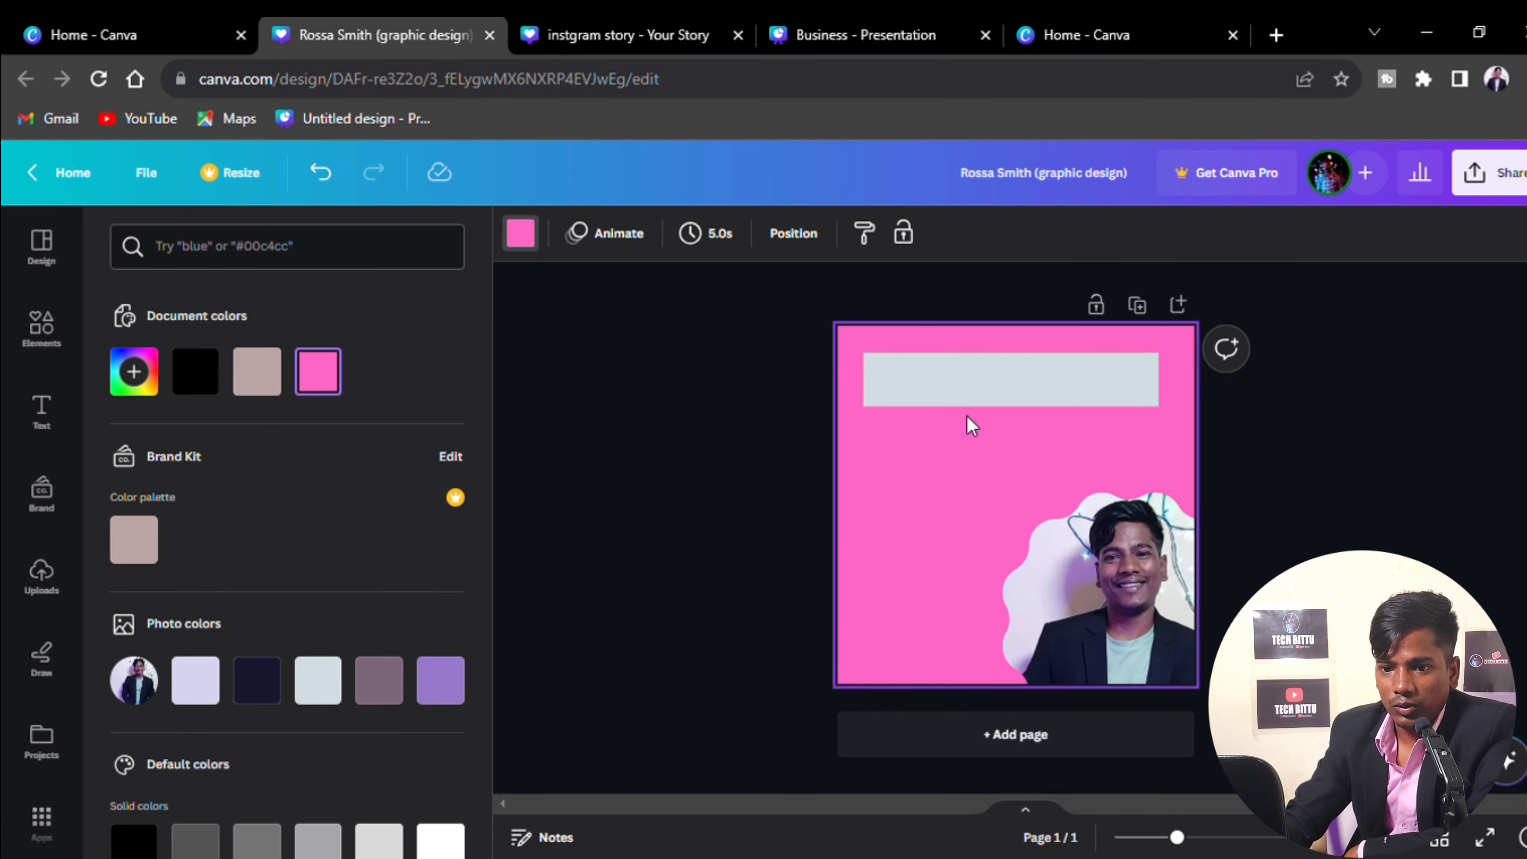
Add a heading on the grey bar reading 'instagram post'
click(43, 433)
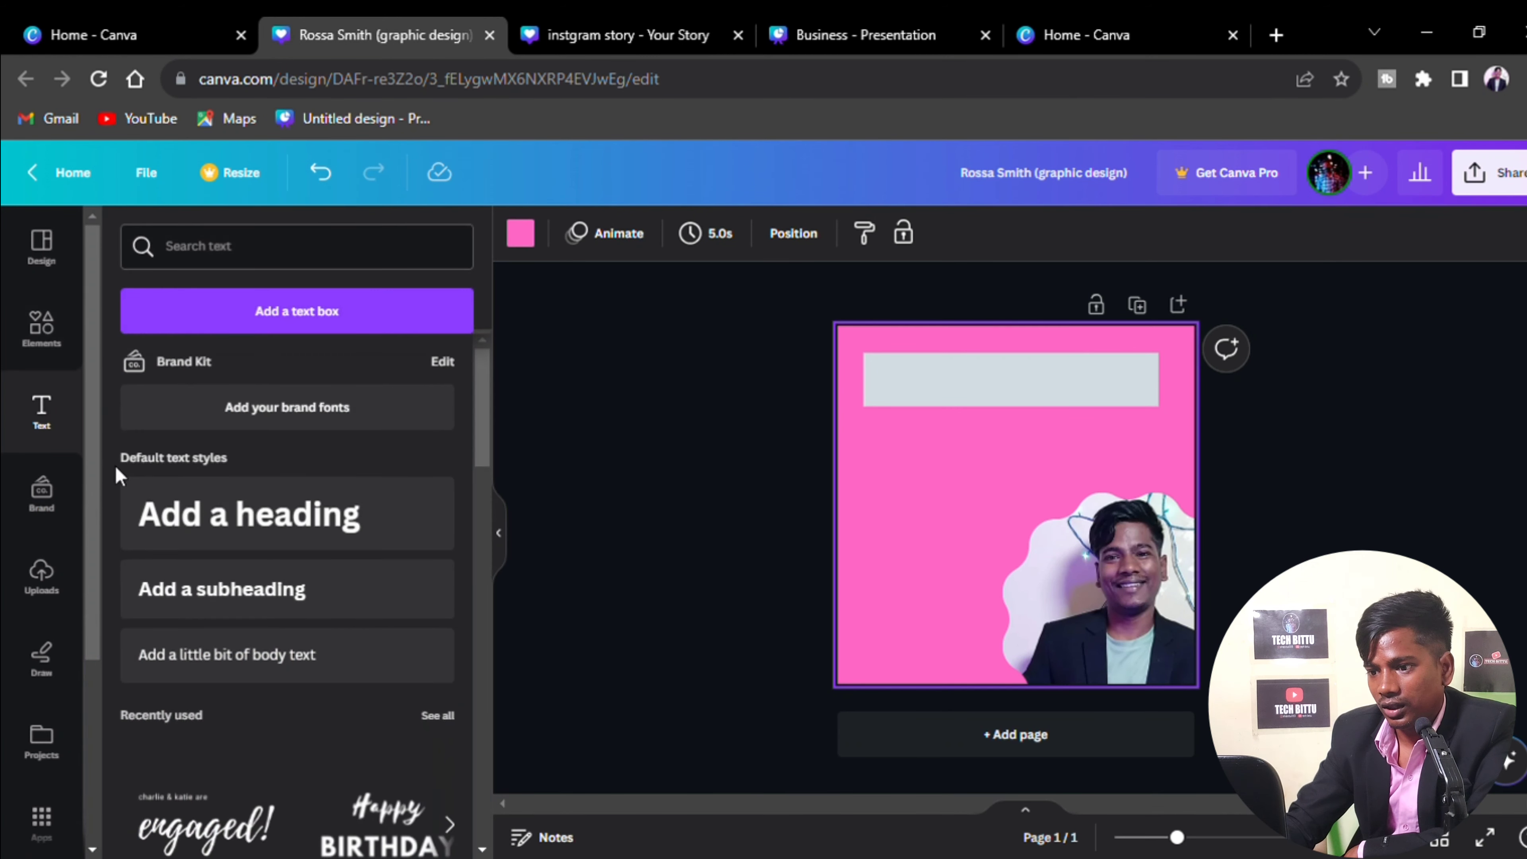
click(263, 517)
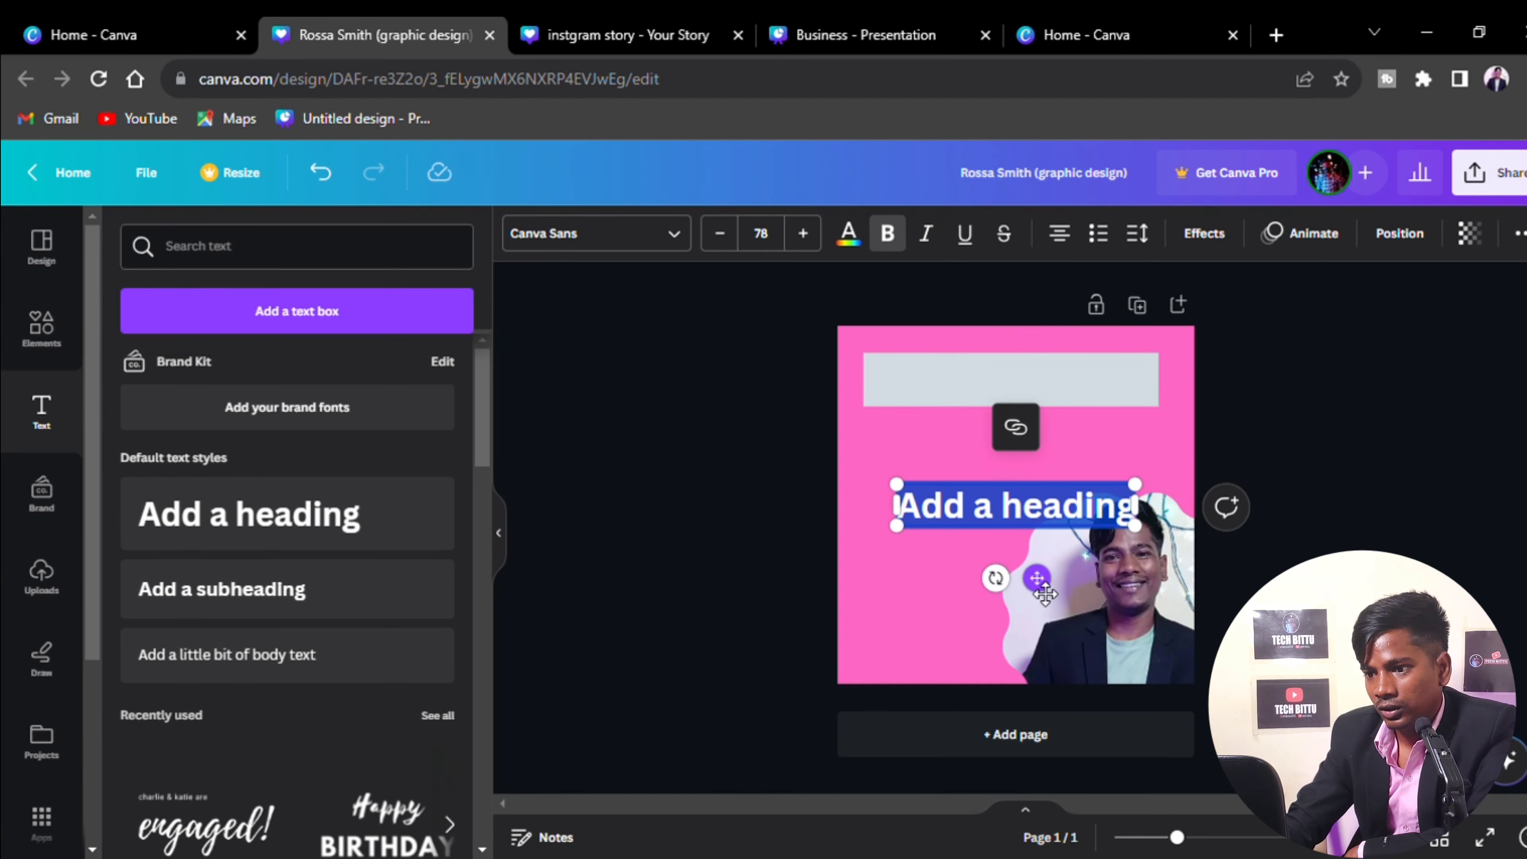
drag(1038, 588, 1042, 473)
click(963, 521)
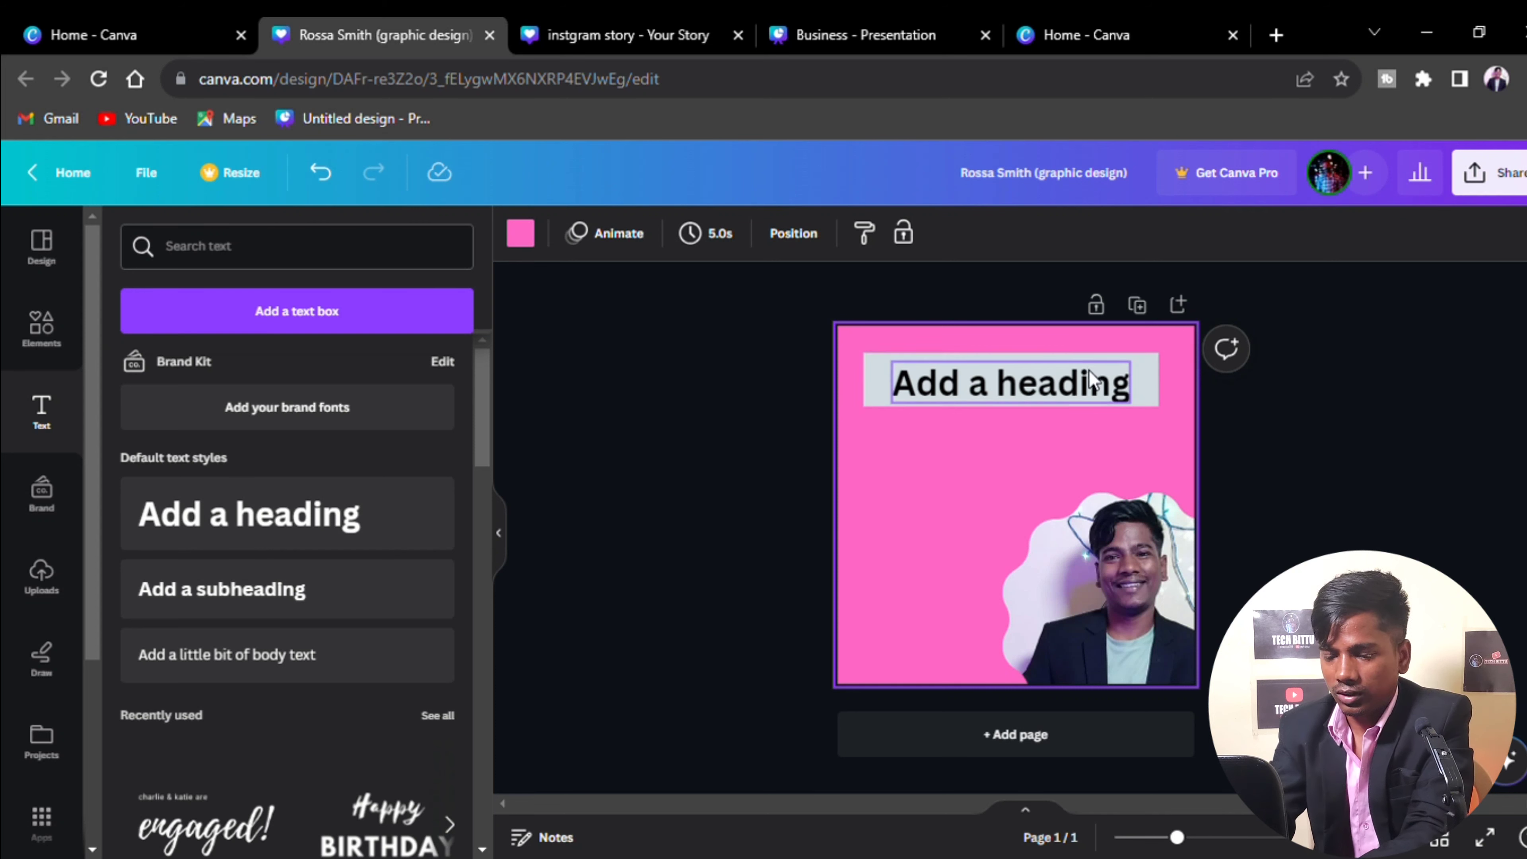
click(1091, 382)
click(1092, 397)
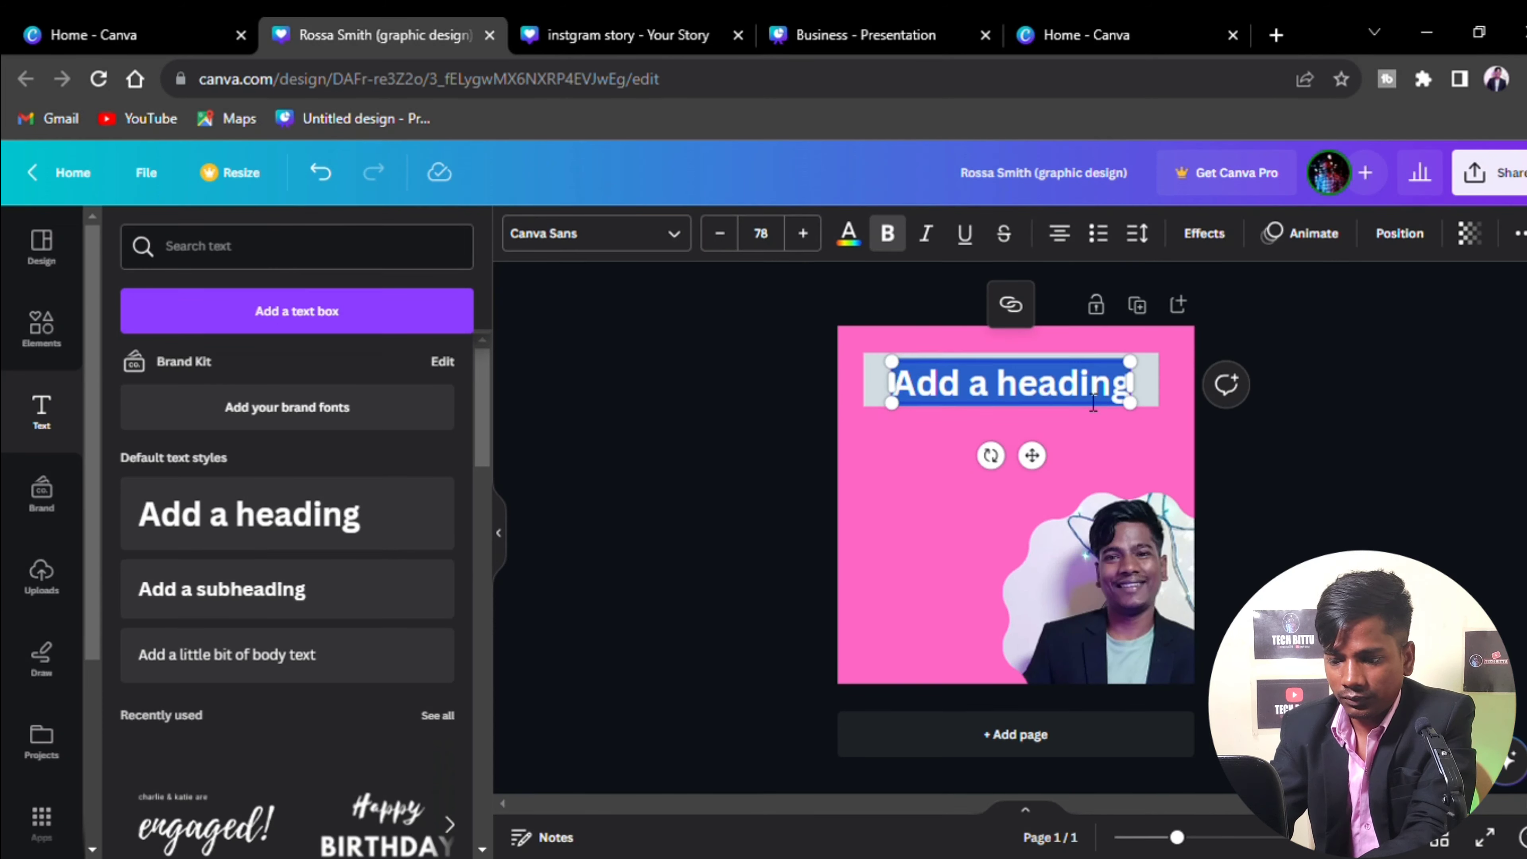
key(BackSpace)
text(i)
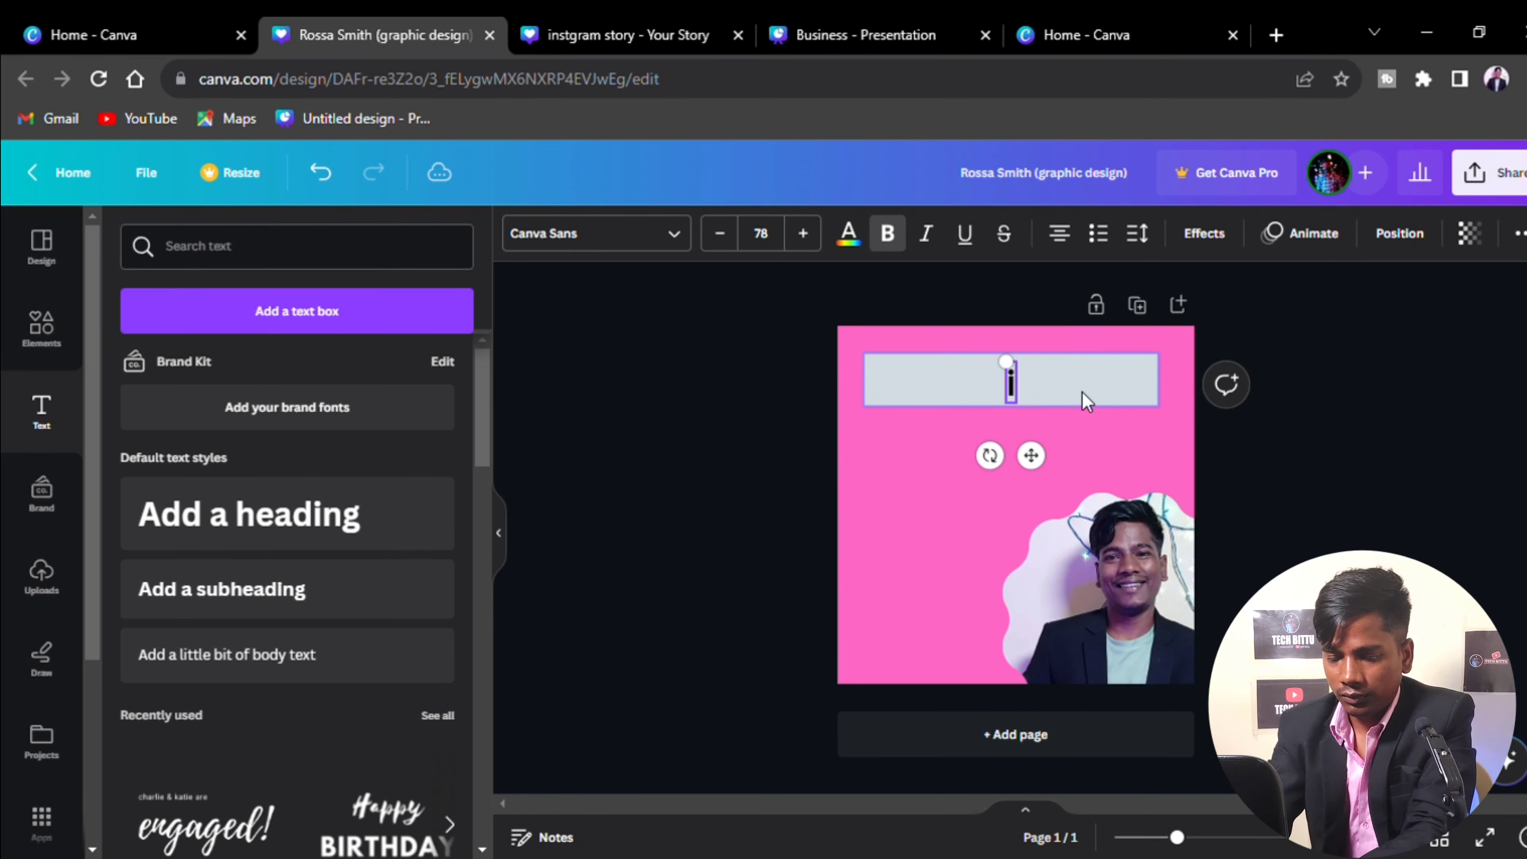
text(ns)
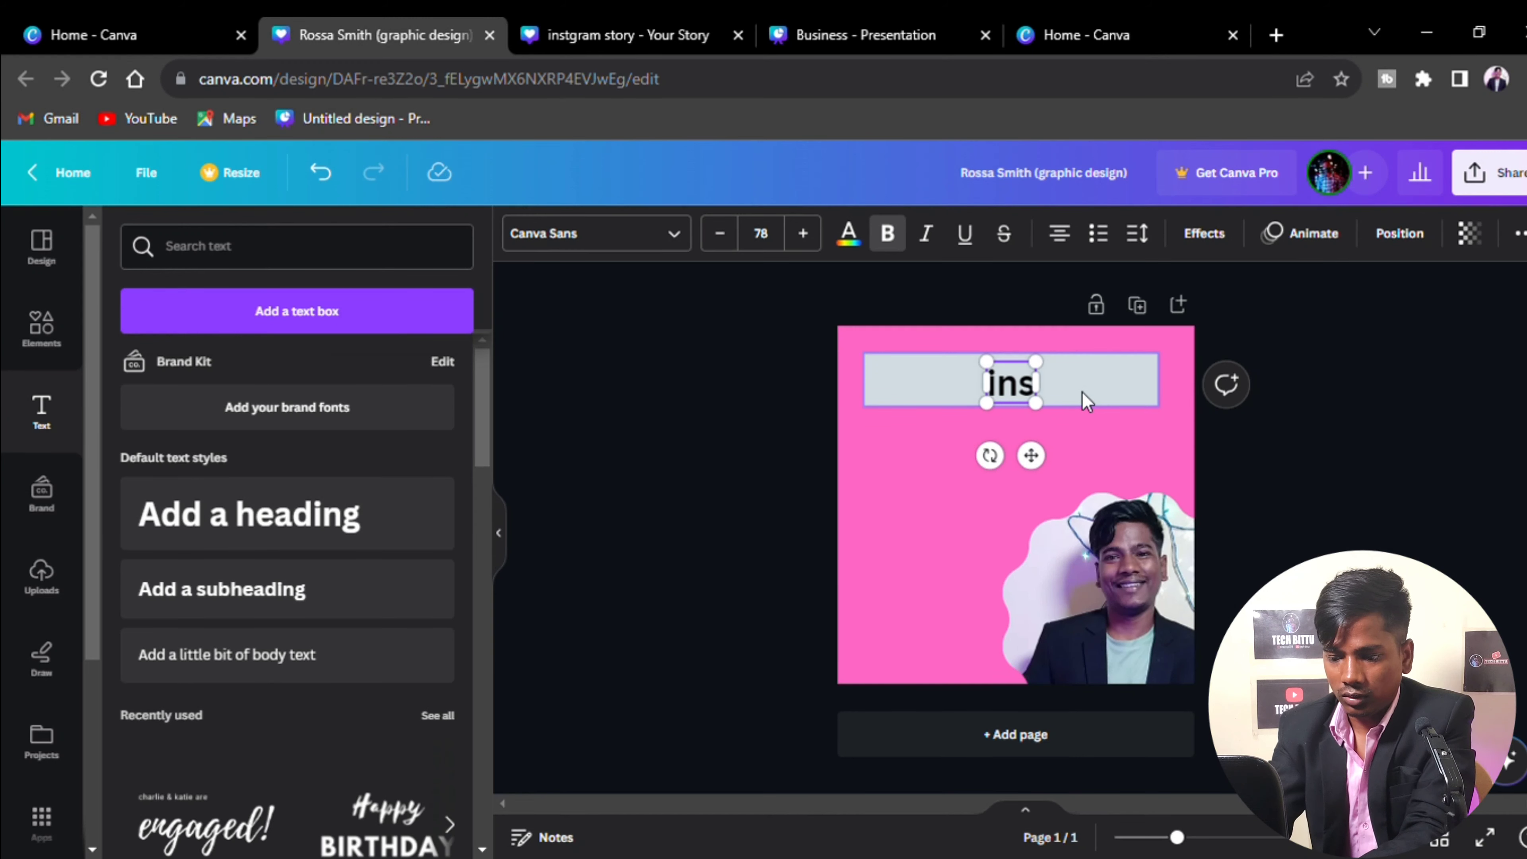
text(tagr)
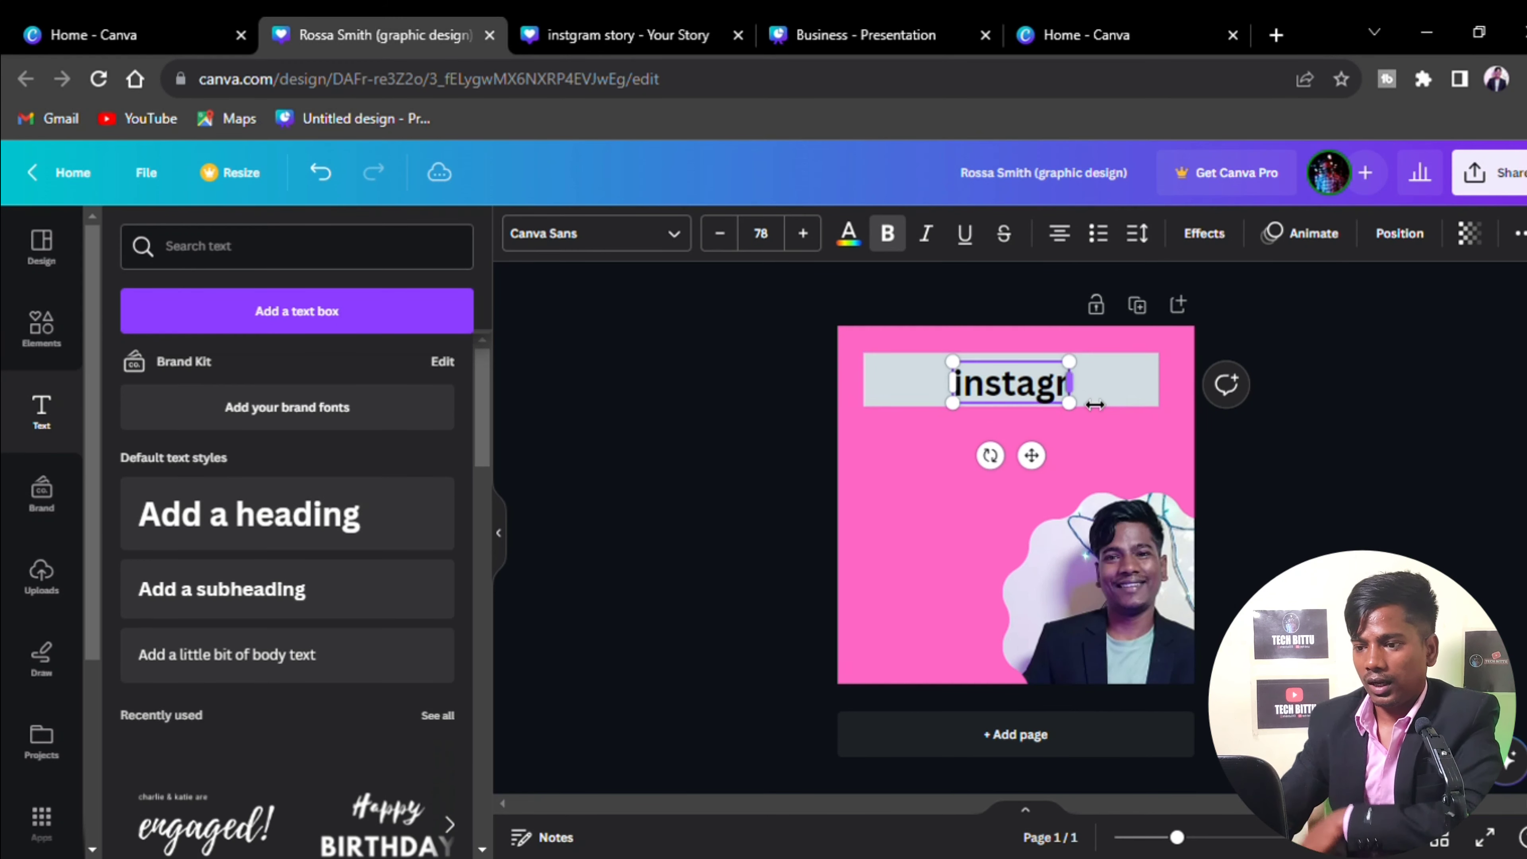
text(am post)
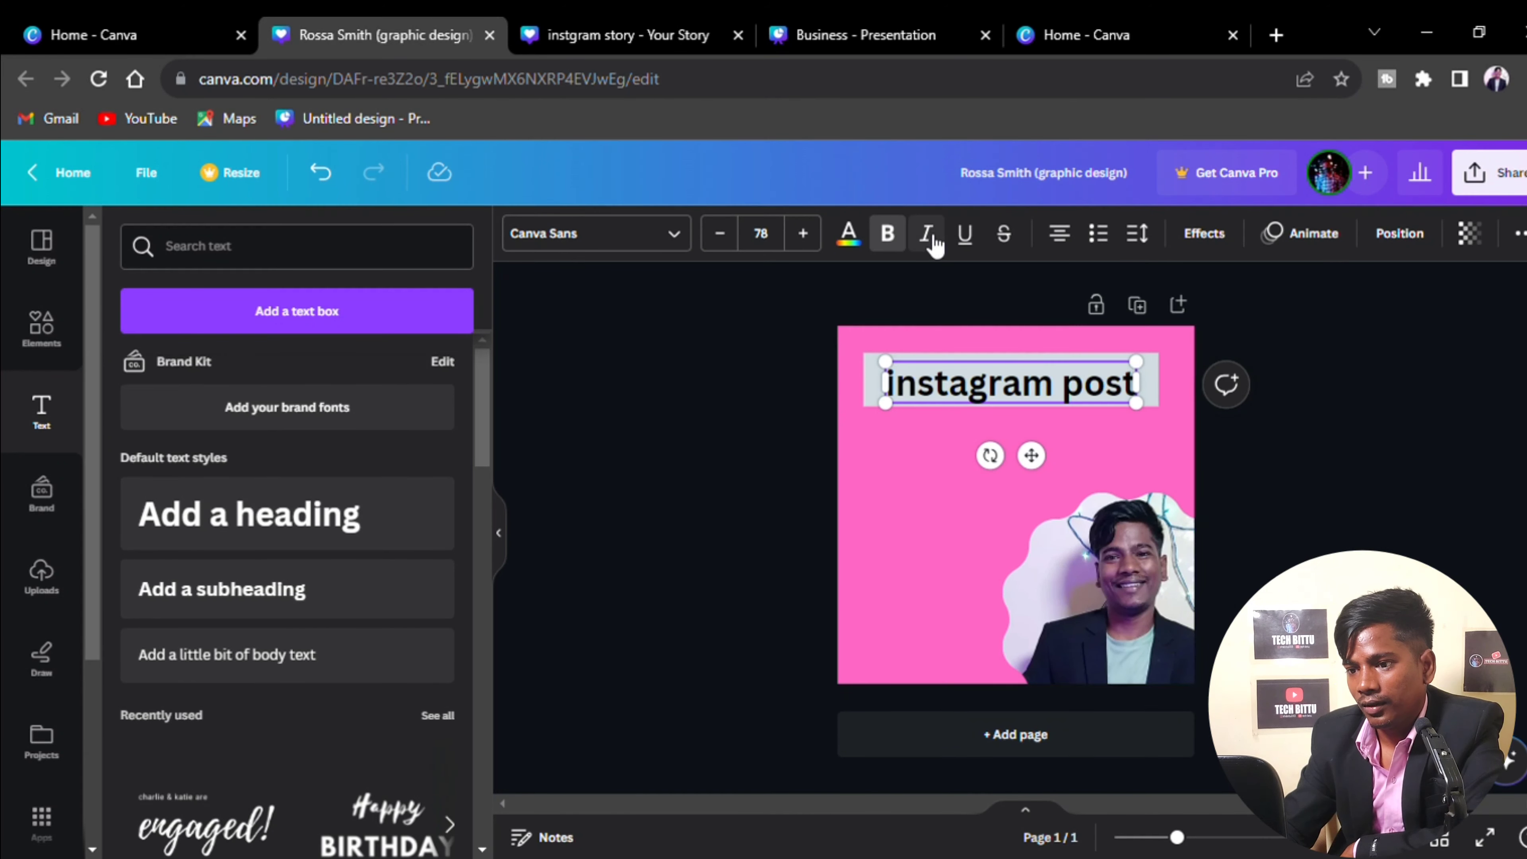
Make the heading italic and underlined, centre it on the bar, and add a subheading box
click(920, 522)
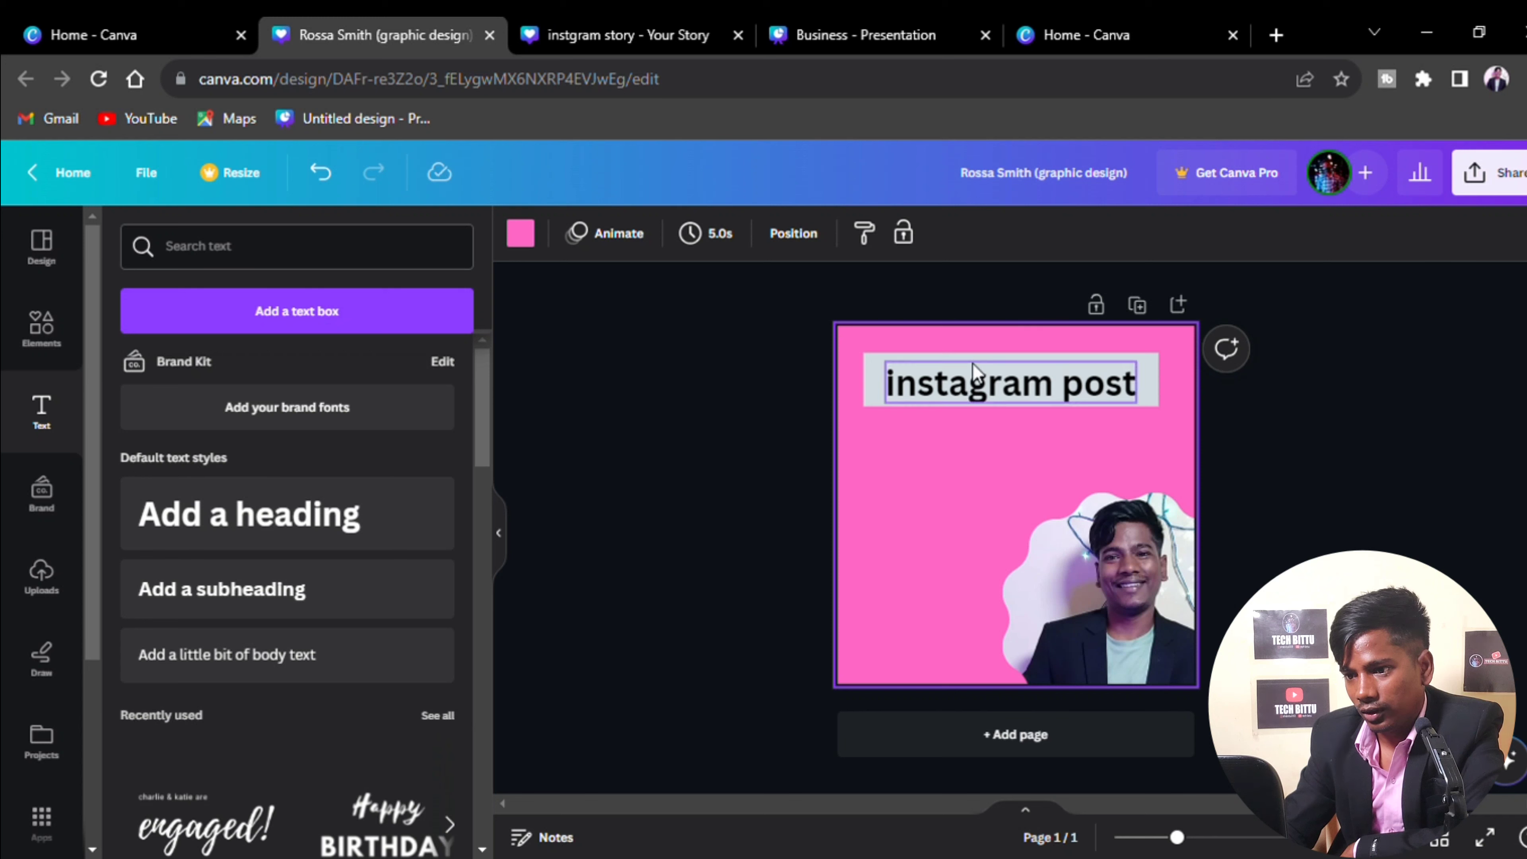
click(977, 388)
click(925, 233)
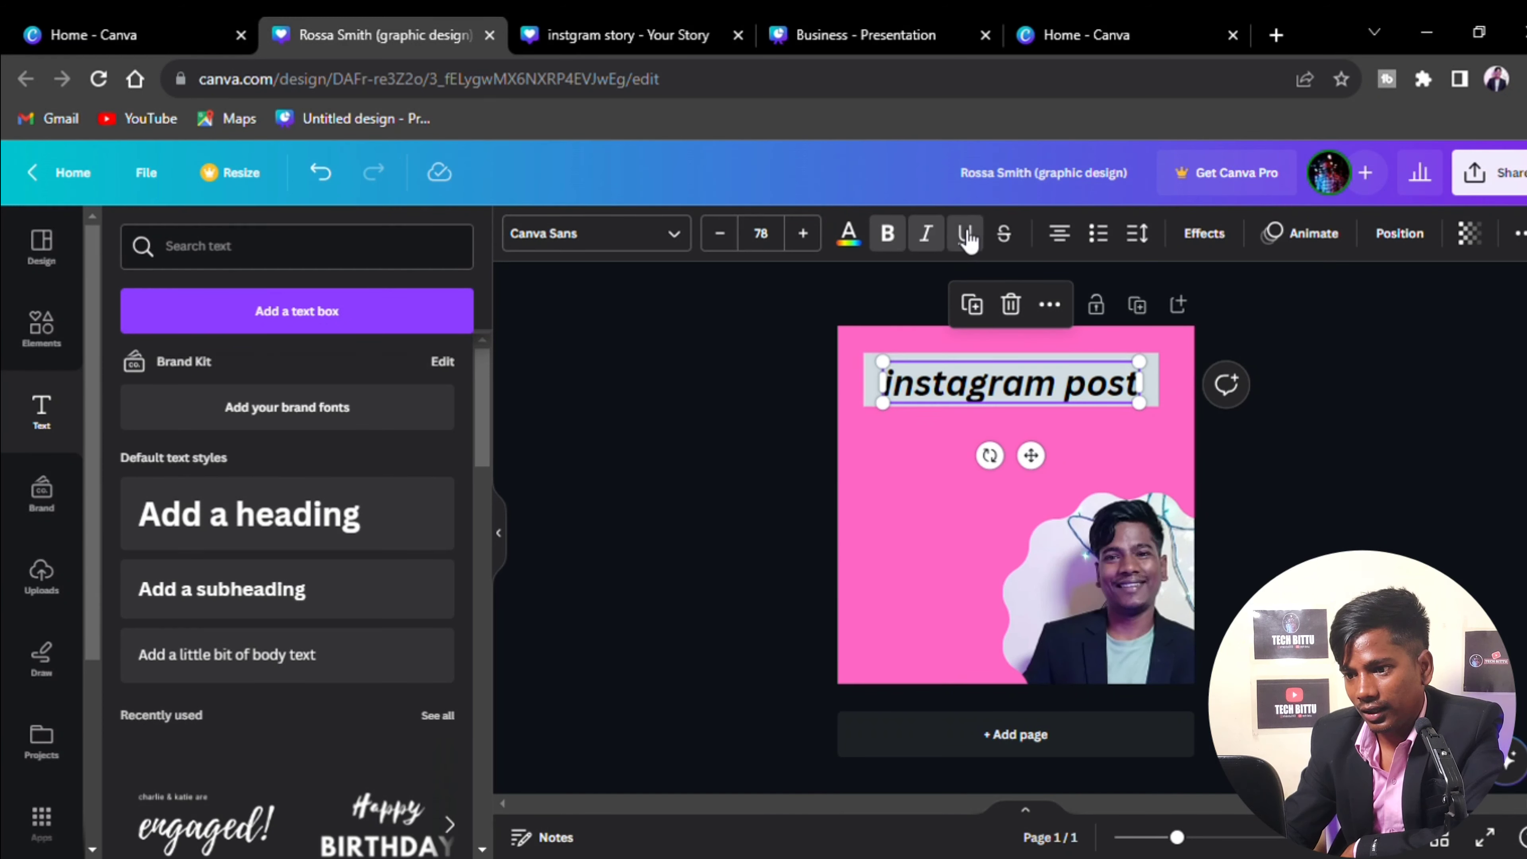
click(964, 234)
click(916, 574)
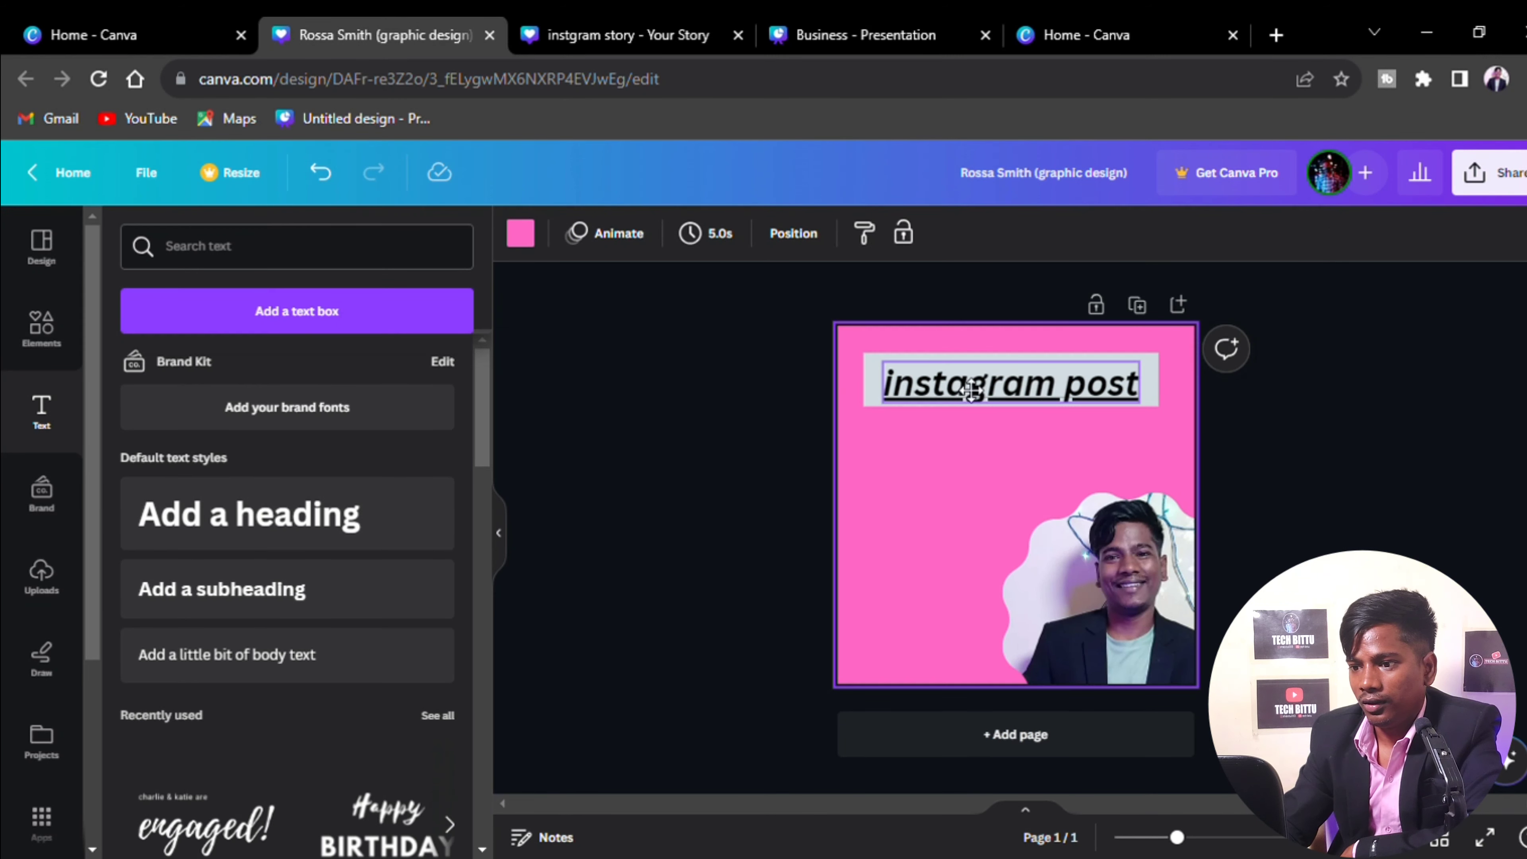
drag(971, 389, 972, 397)
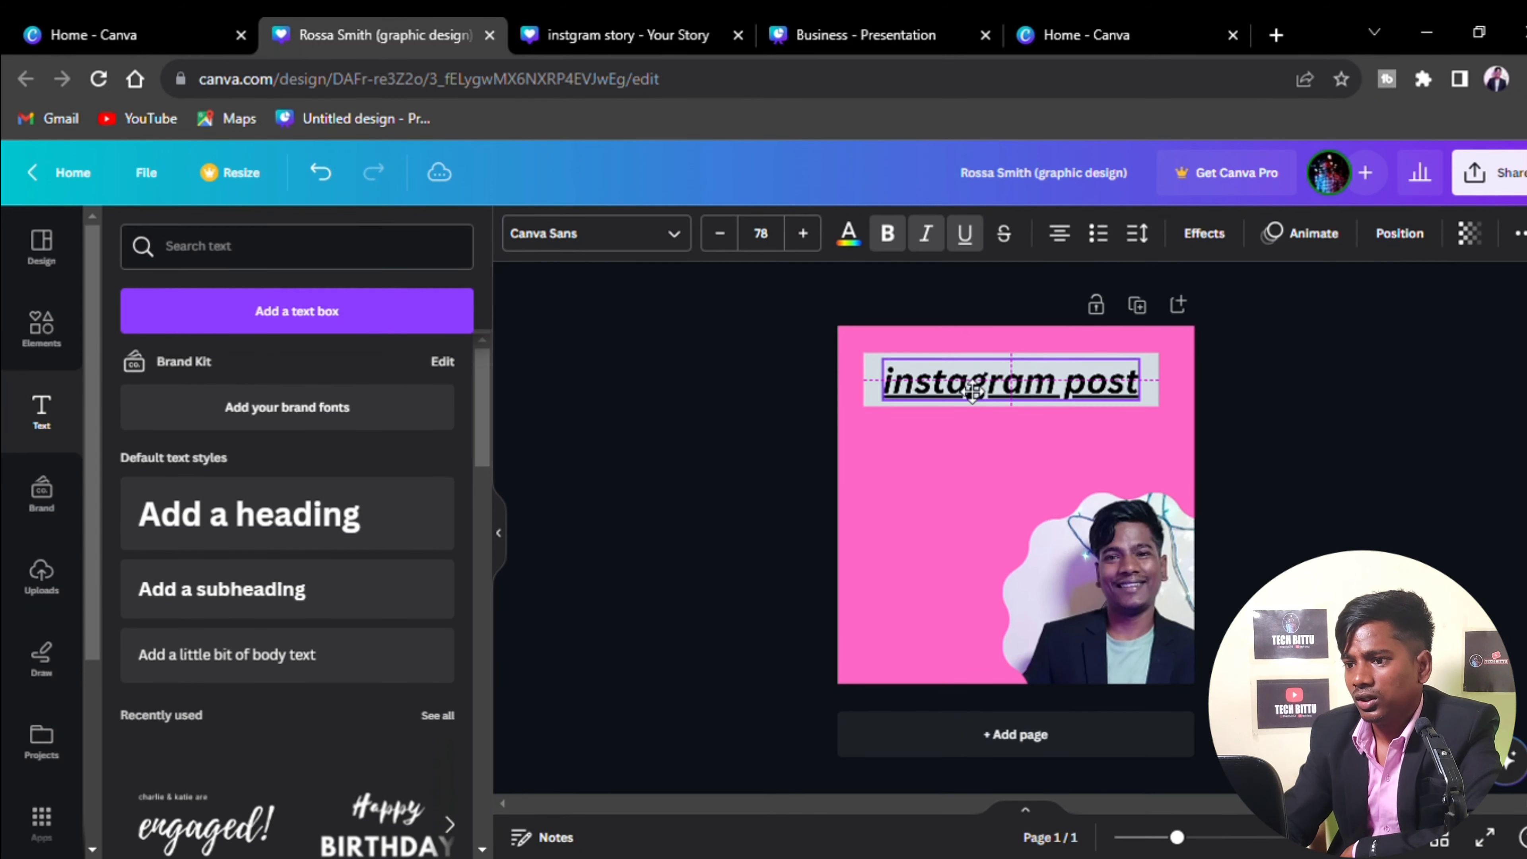
click(935, 541)
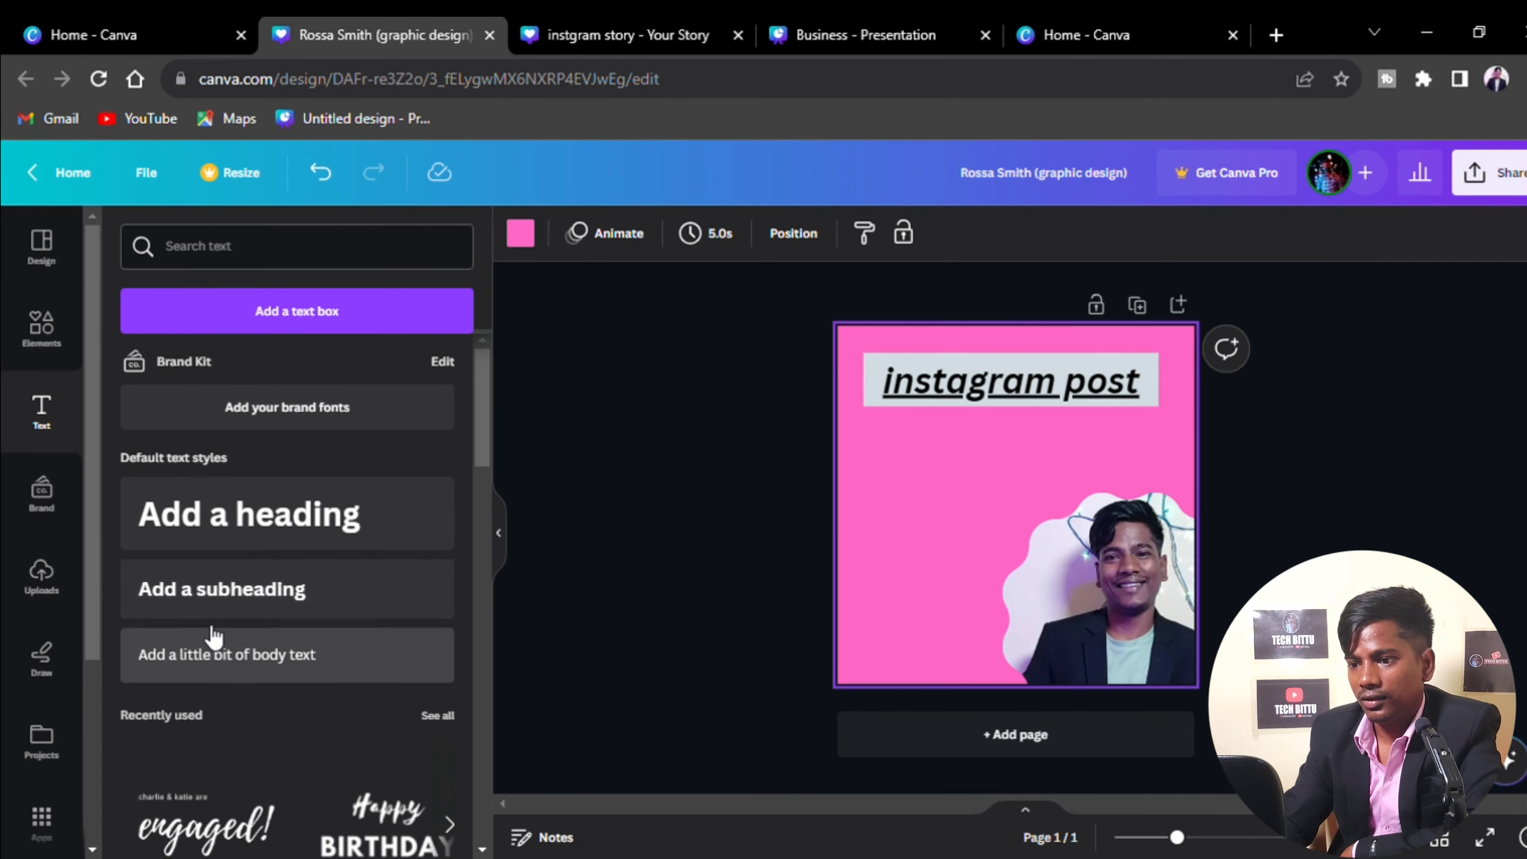
click(217, 590)
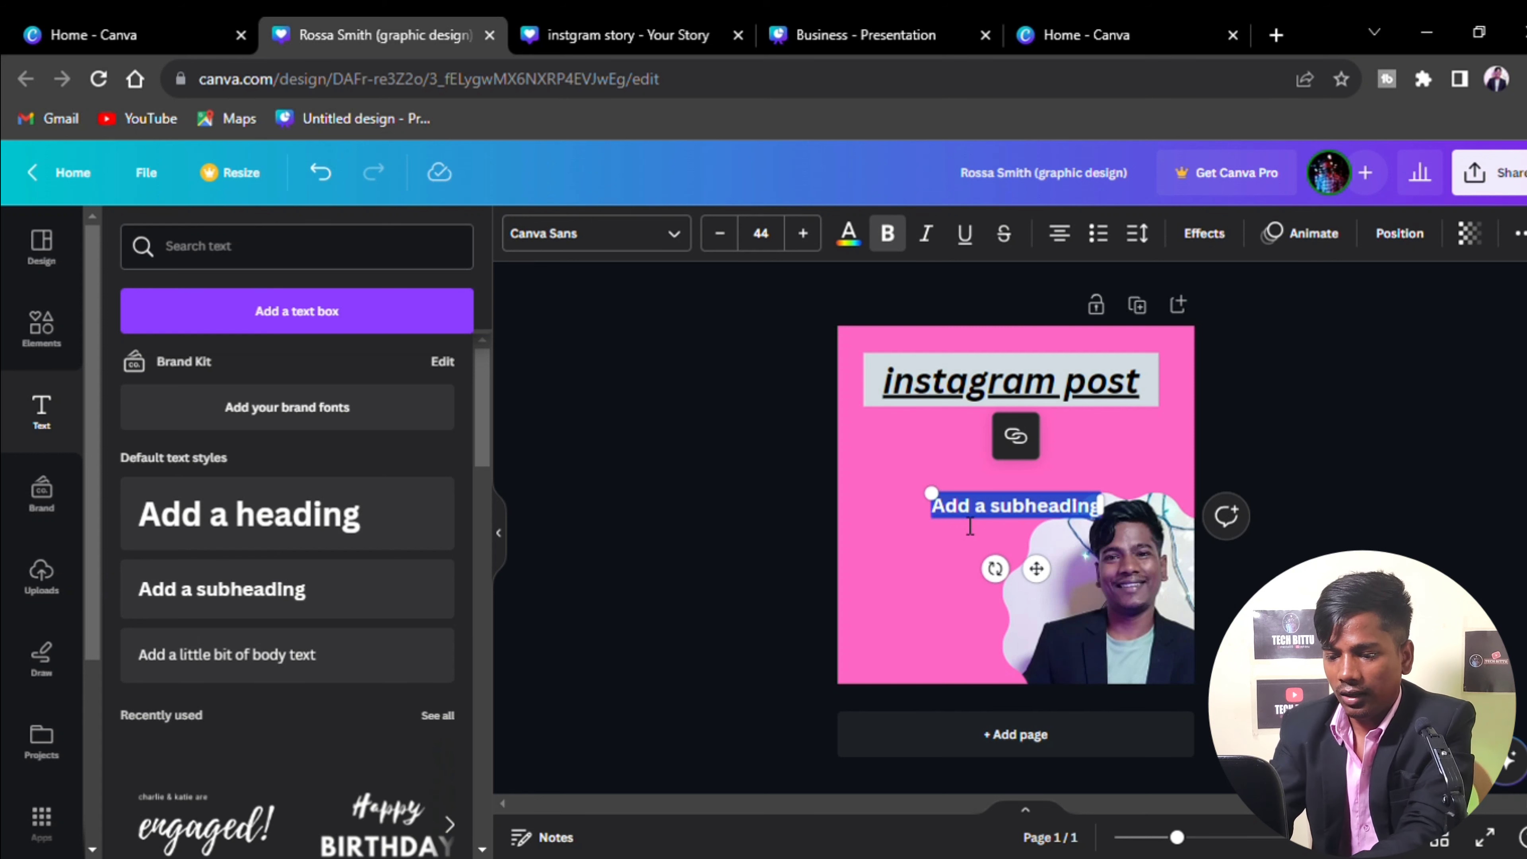
Replace the subheading with a self-introduction giving the creator's name and hometown, placed below the heading
key(BackSpace)
text(hI)
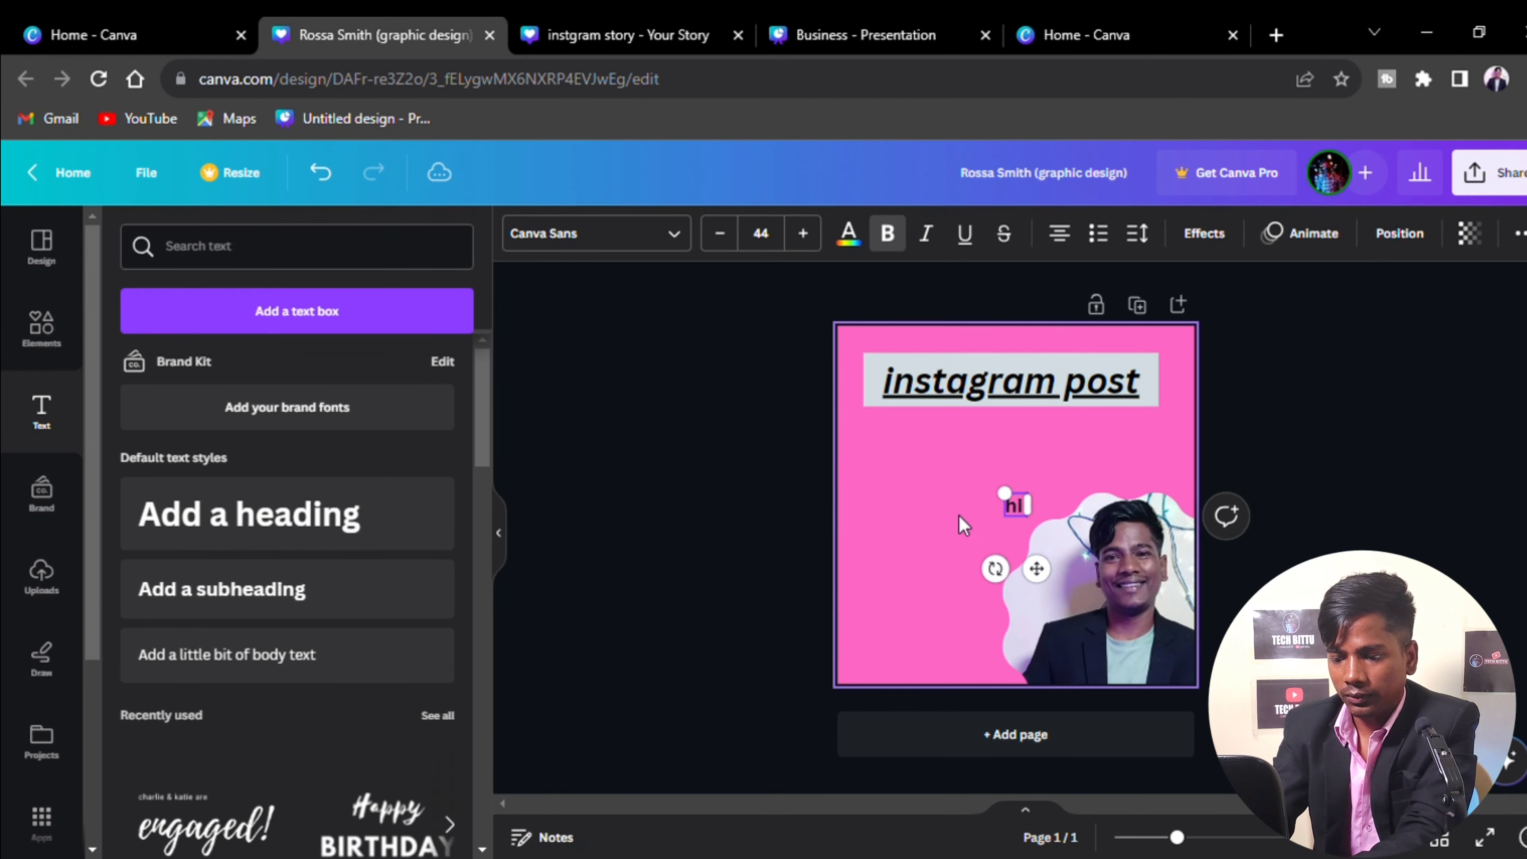
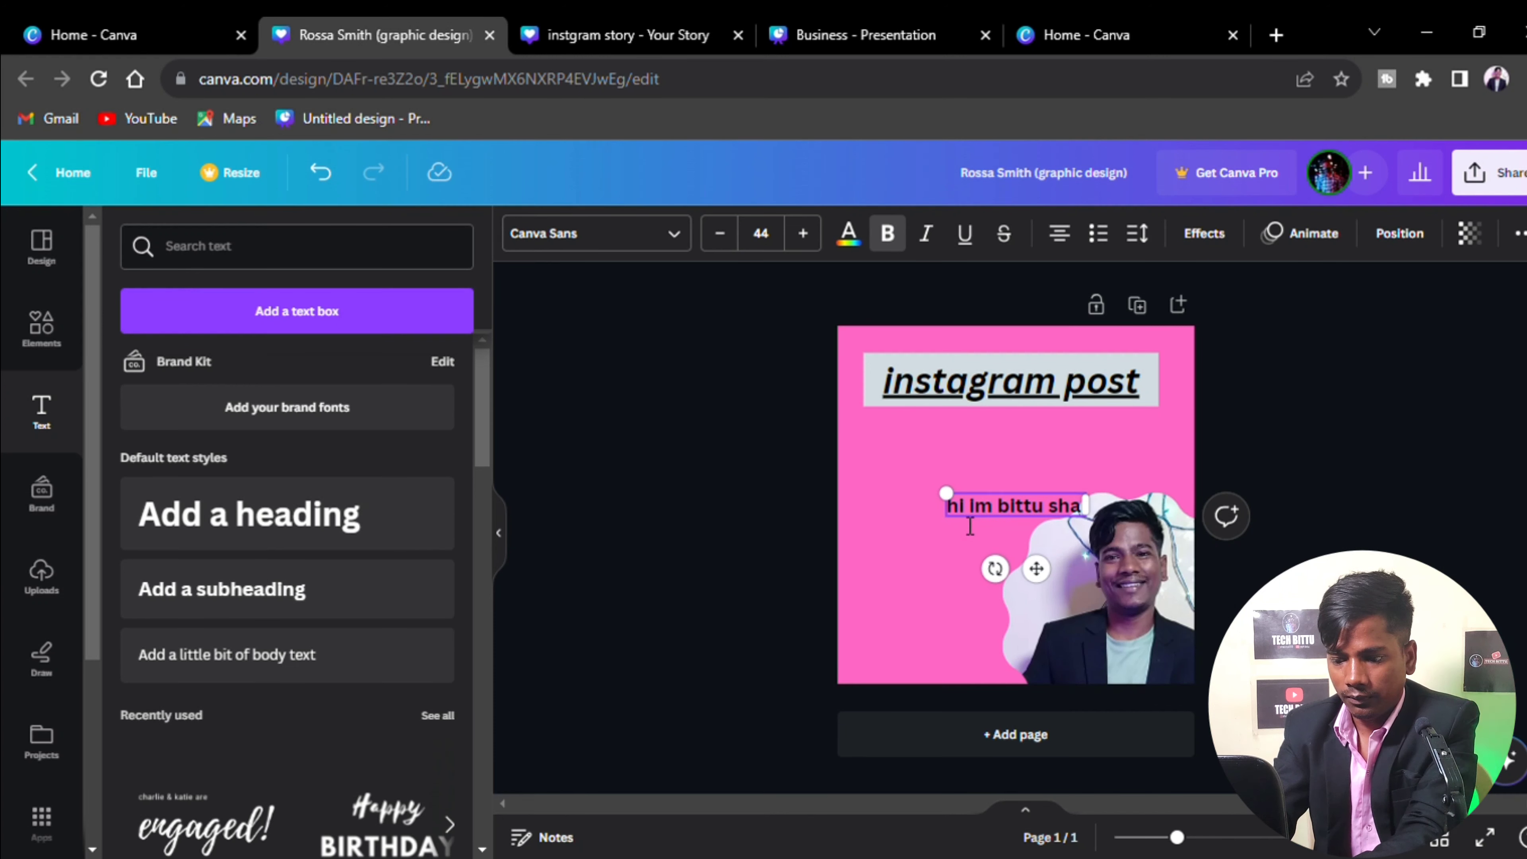
text( from)
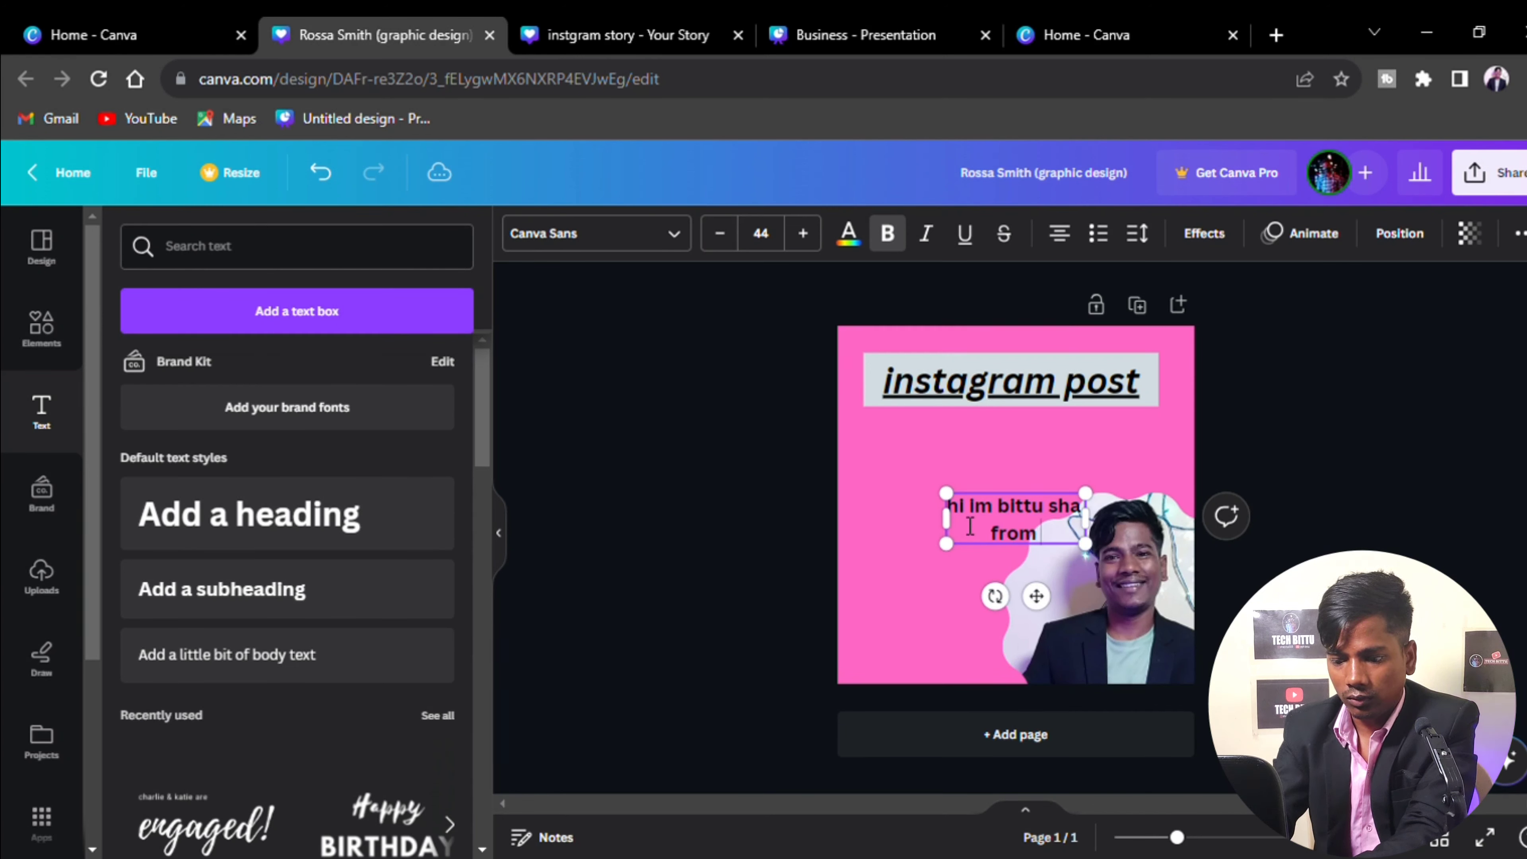
text( lums)
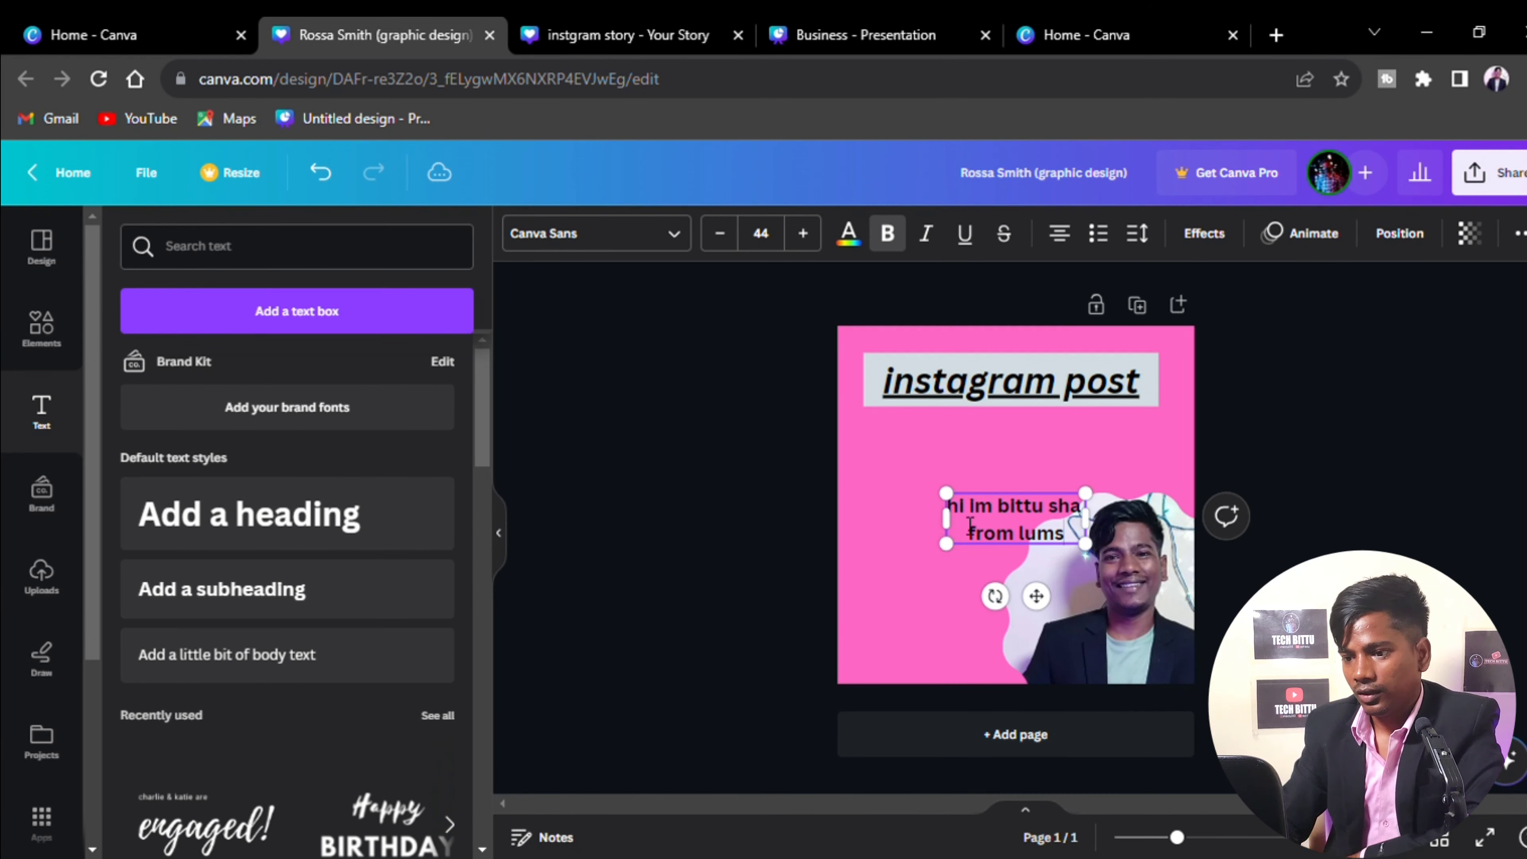
text(hnoing)
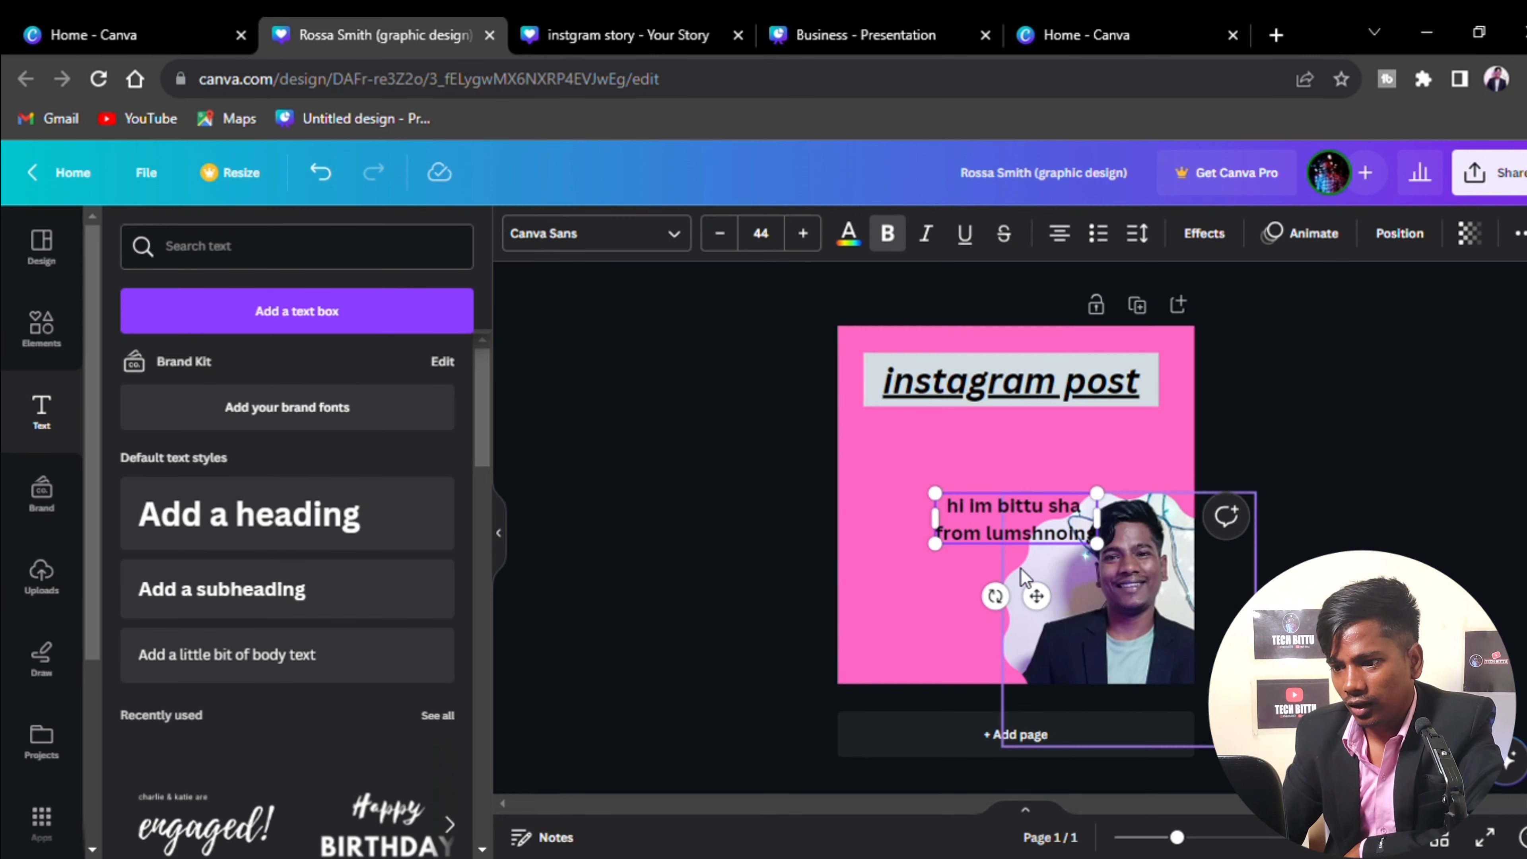
drag(1036, 596, 978, 568)
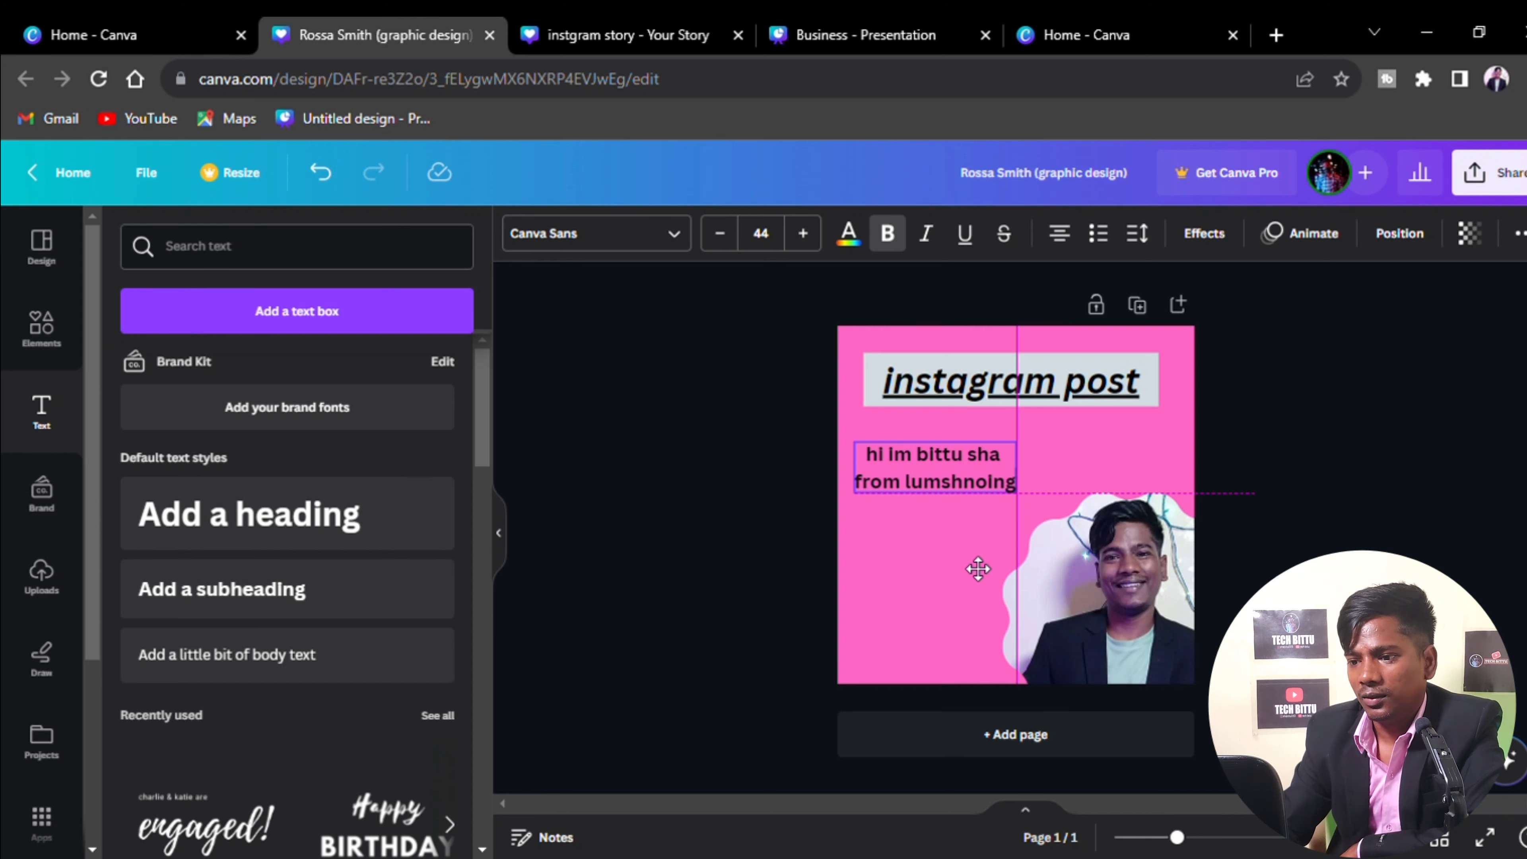
drag(978, 568, 978, 568)
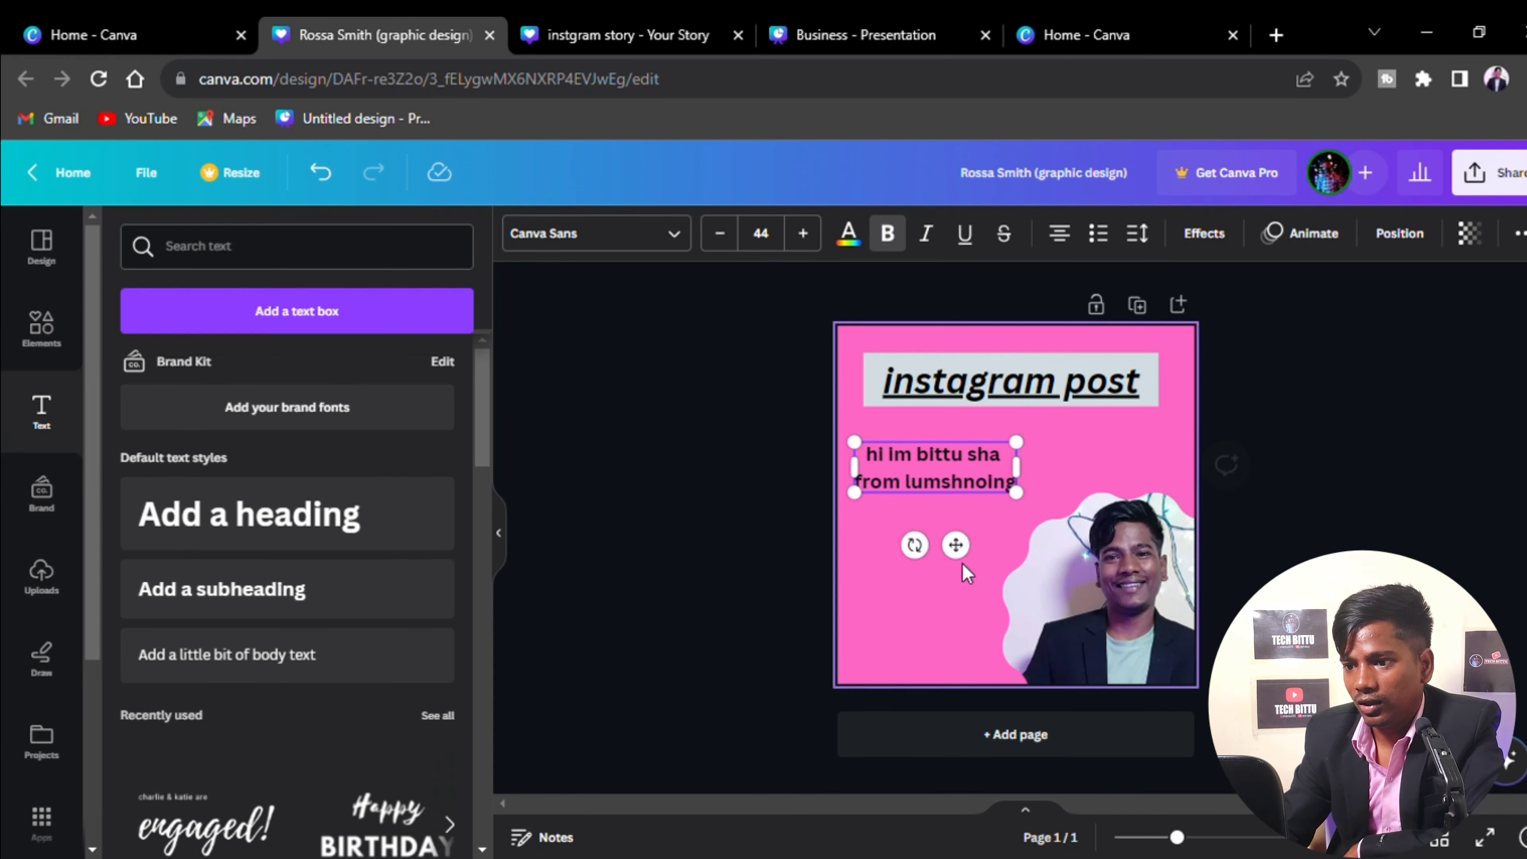
Left-align the two-line intro text
click(921, 605)
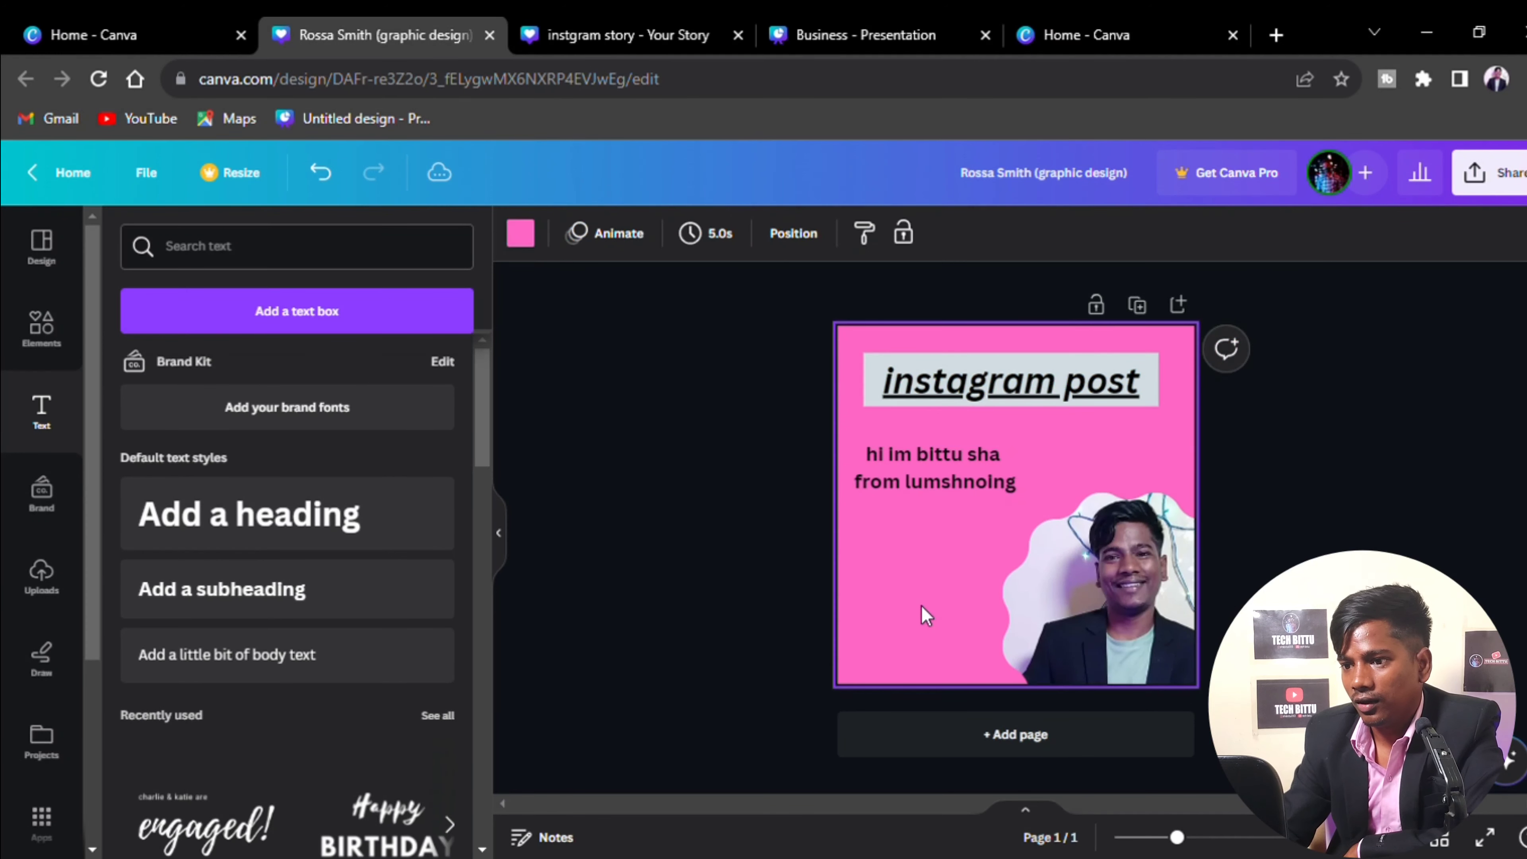
click(933, 485)
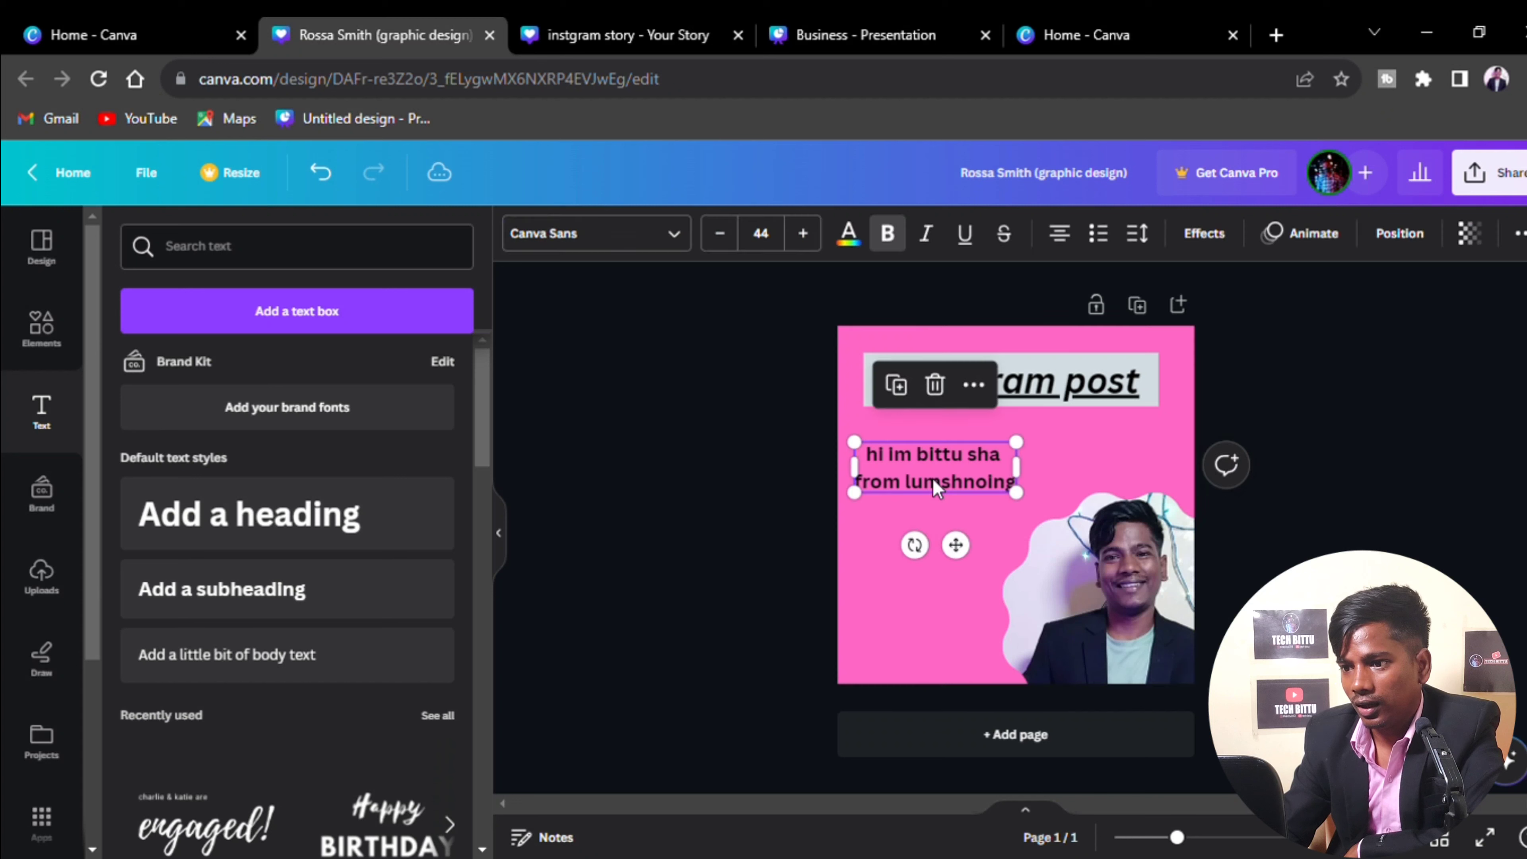
click(1062, 244)
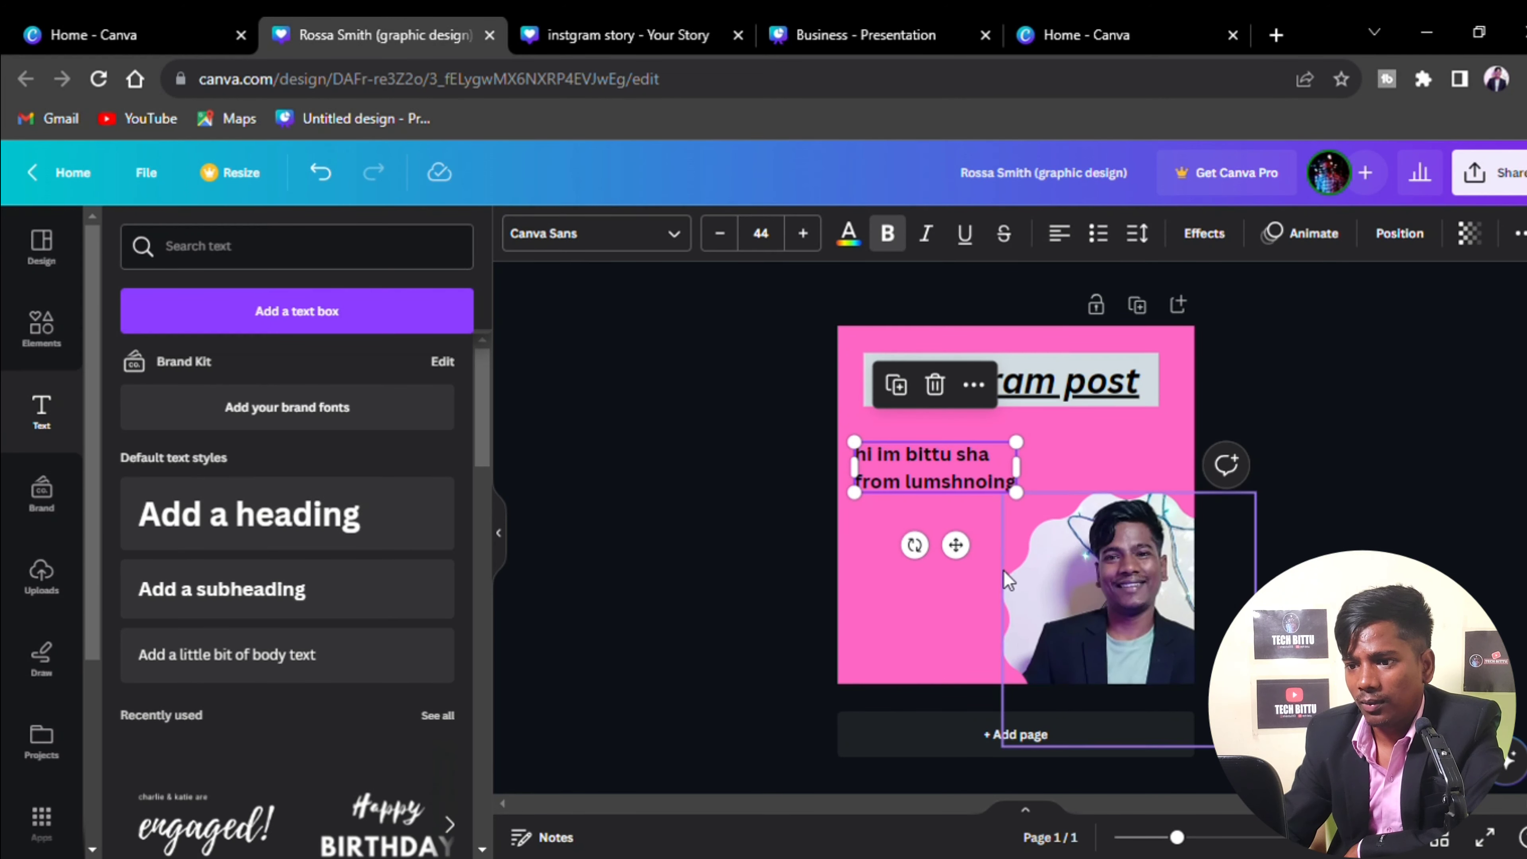
click(956, 568)
click(924, 488)
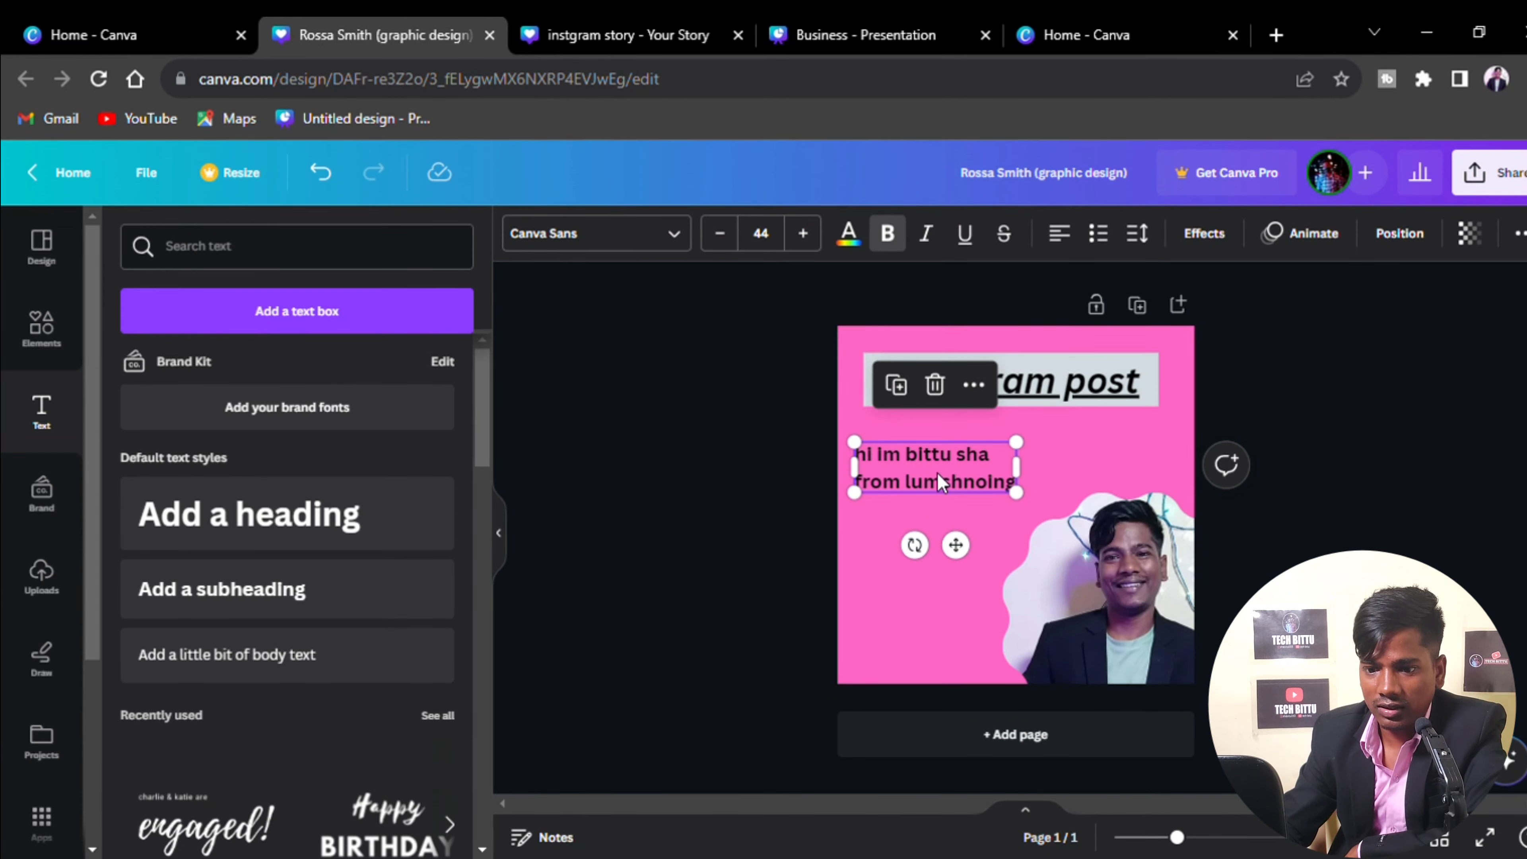
Change the intro text font to Poppins
click(676, 233)
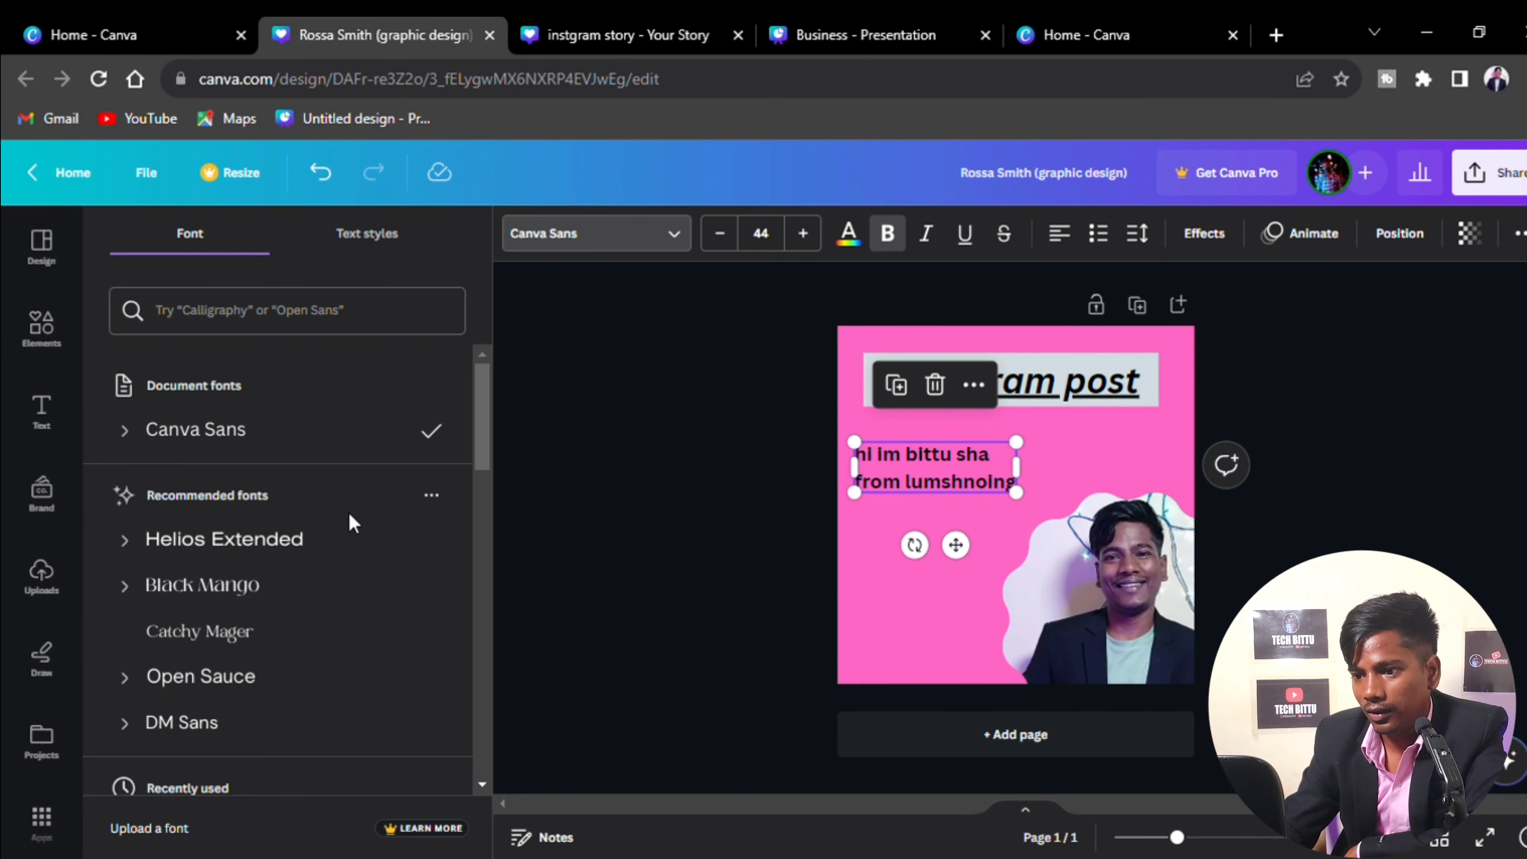
scroll(345, 547, down, 2)
scroll(341, 630, down, 2)
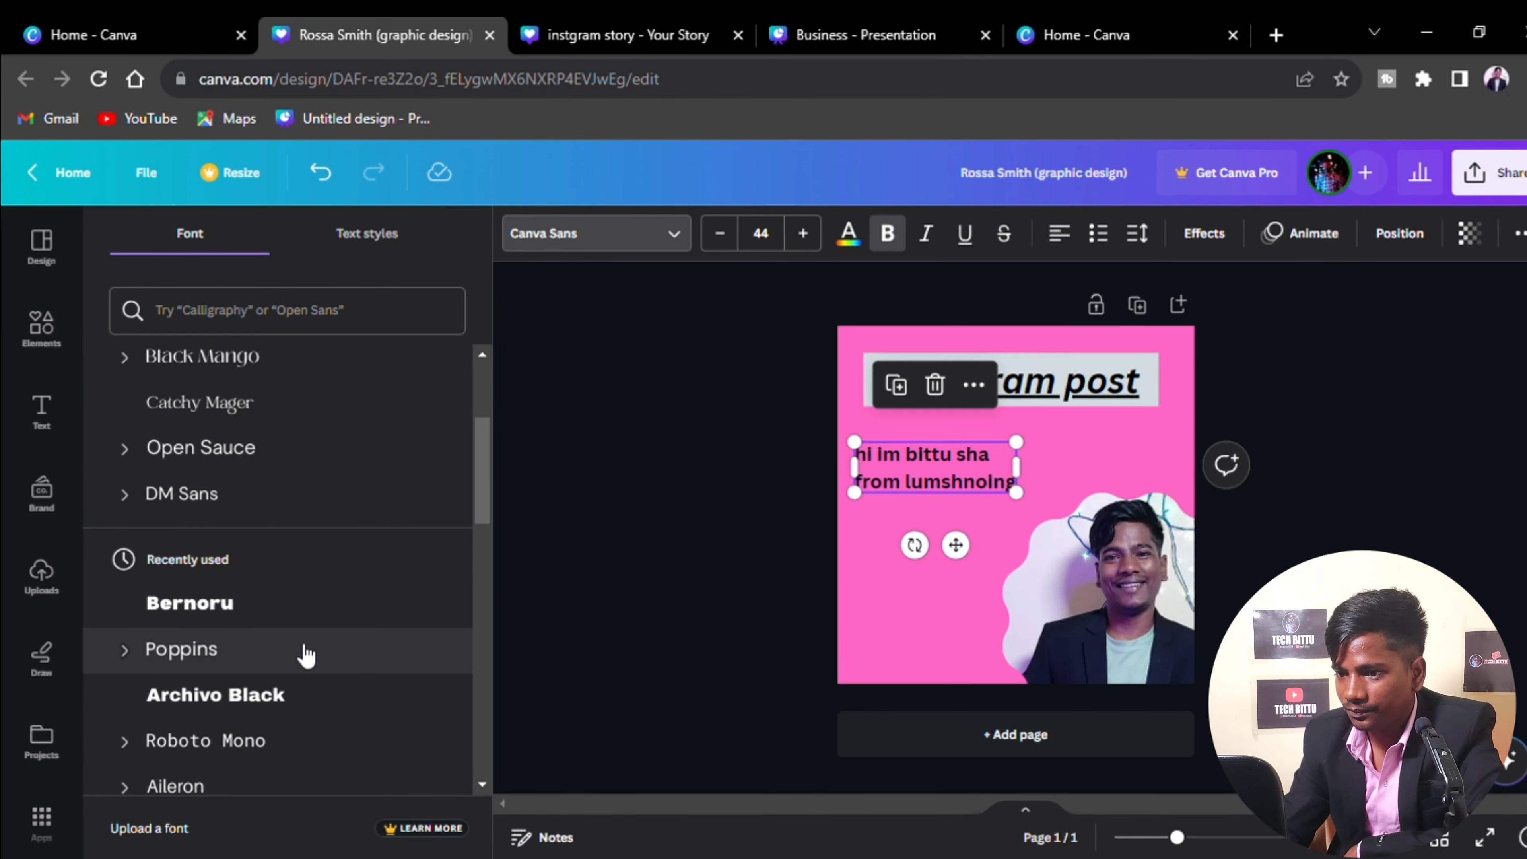
click(284, 654)
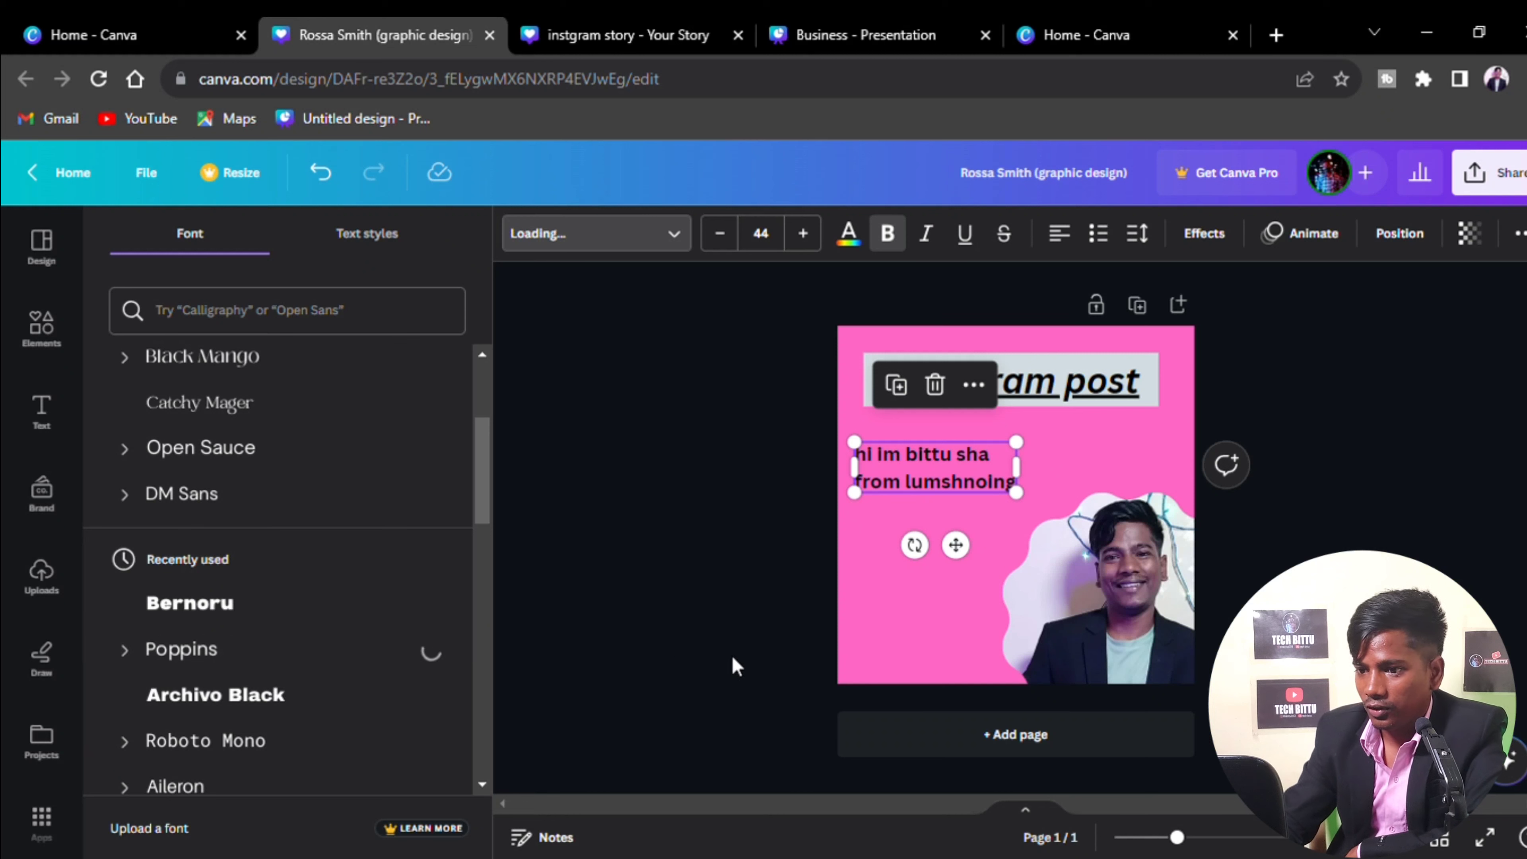
click(914, 631)
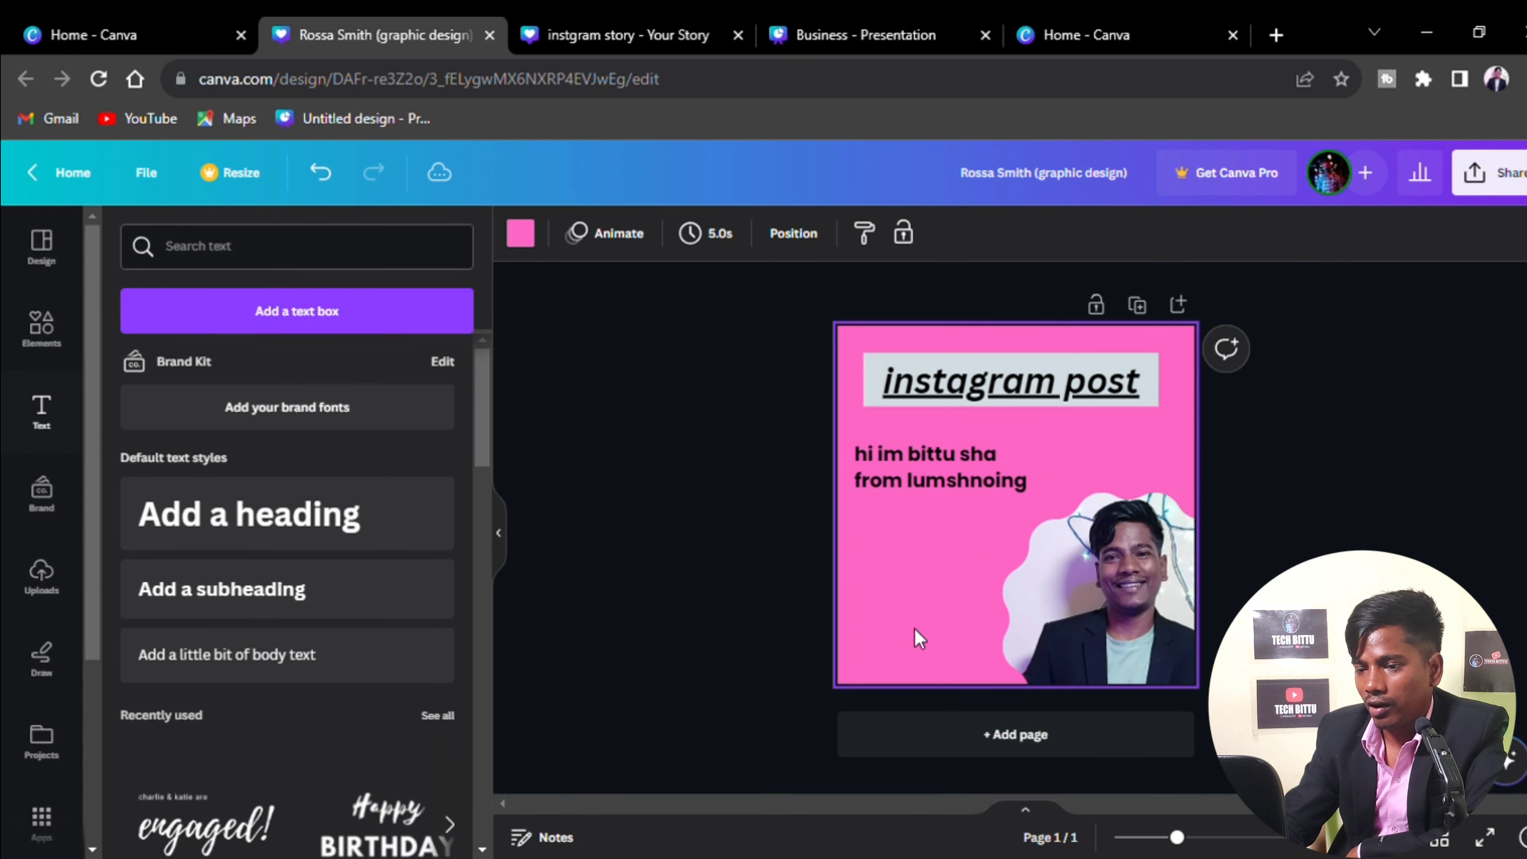
Remove bold from the intro text and colour it light grey
click(905, 488)
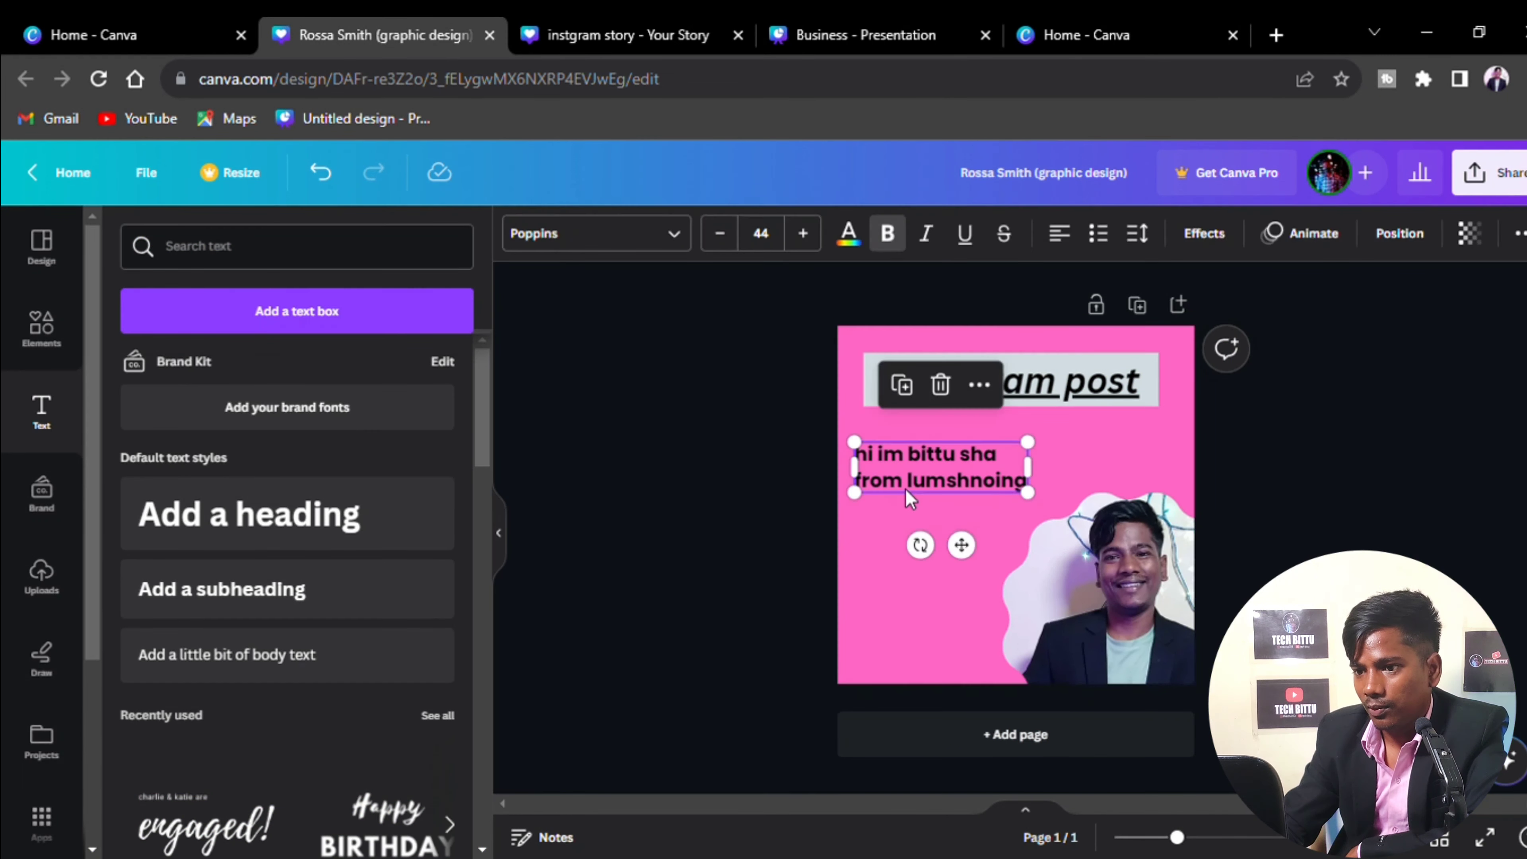
click(887, 234)
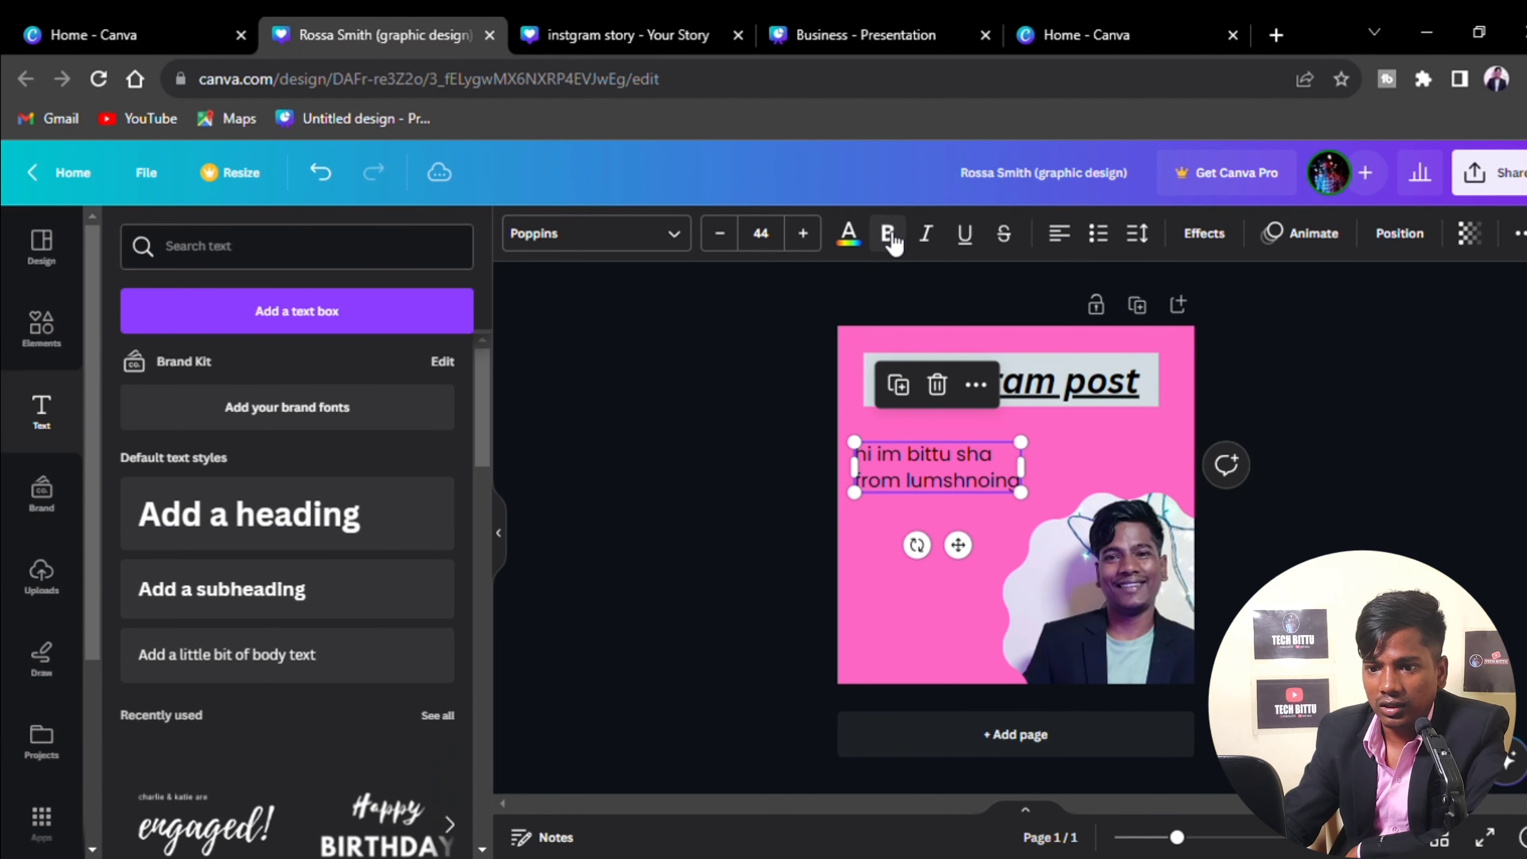
click(863, 250)
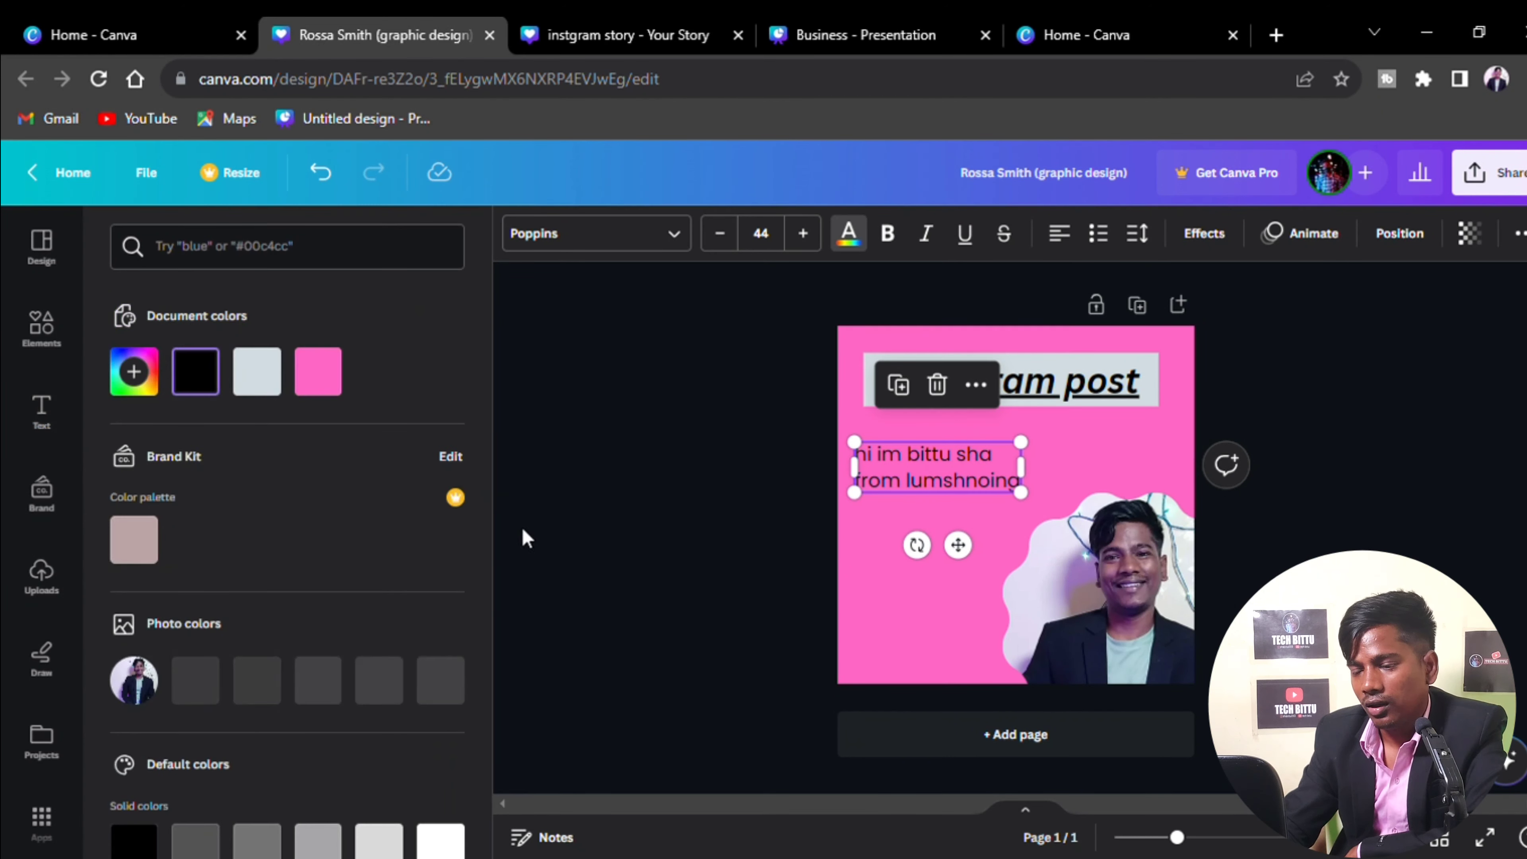
scroll(369, 475, down, 3)
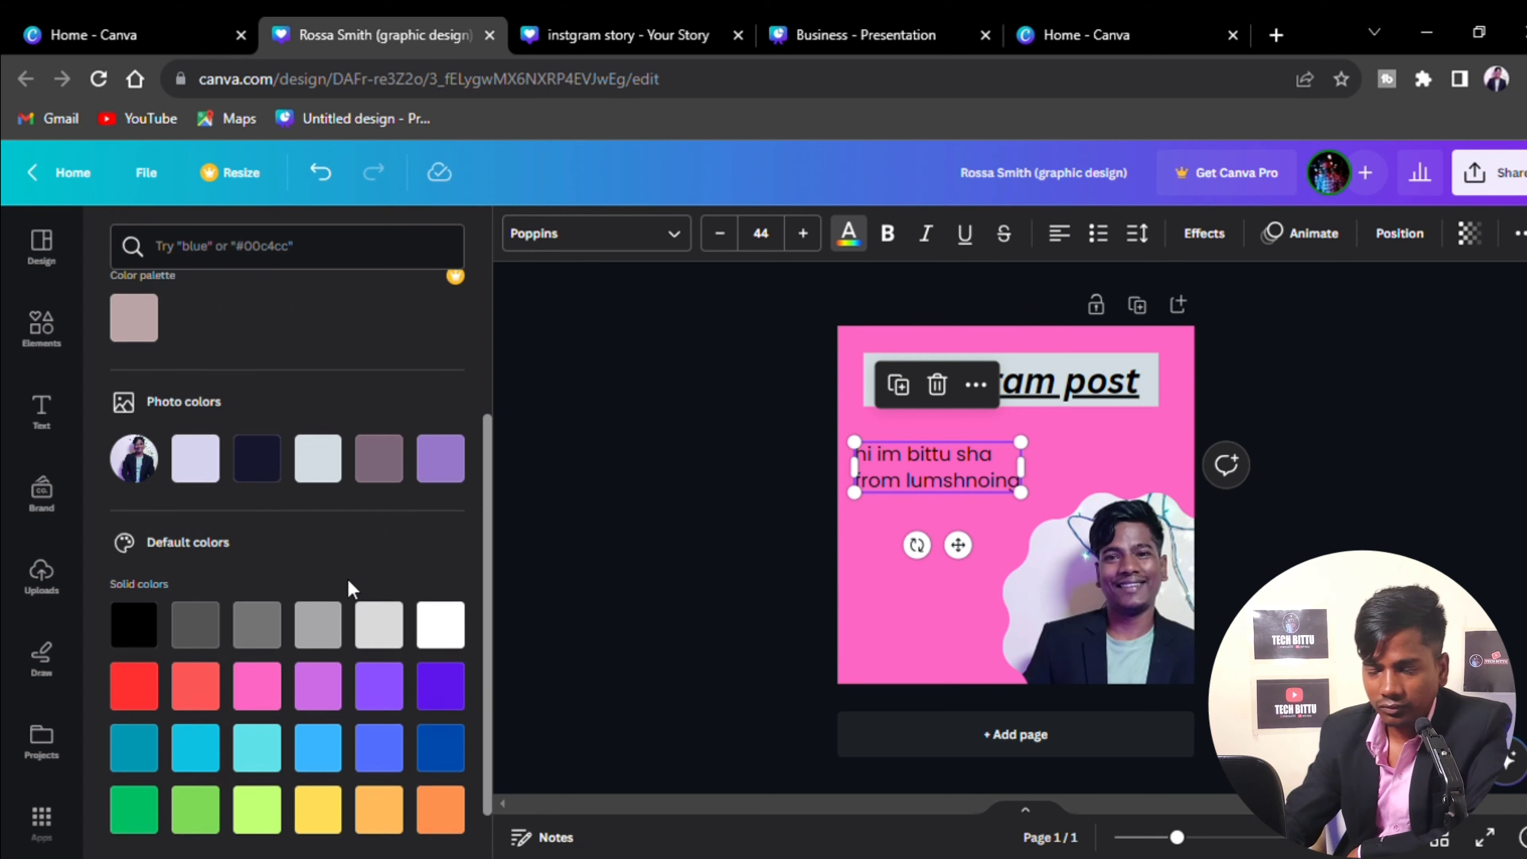
scroll(348, 586, up, 3)
click(247, 397)
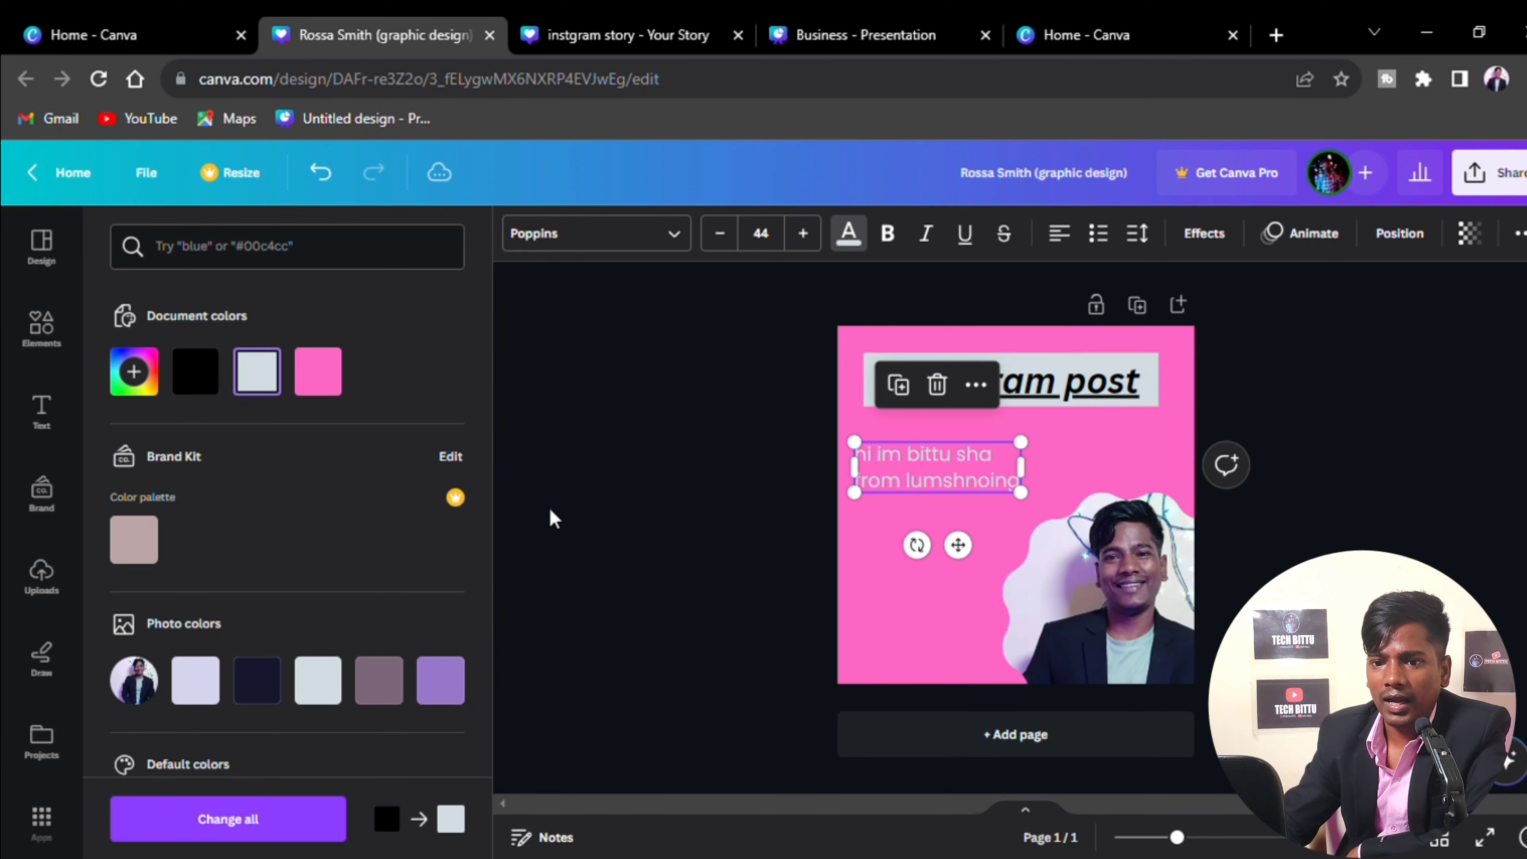
key(Escape)
click(682, 546)
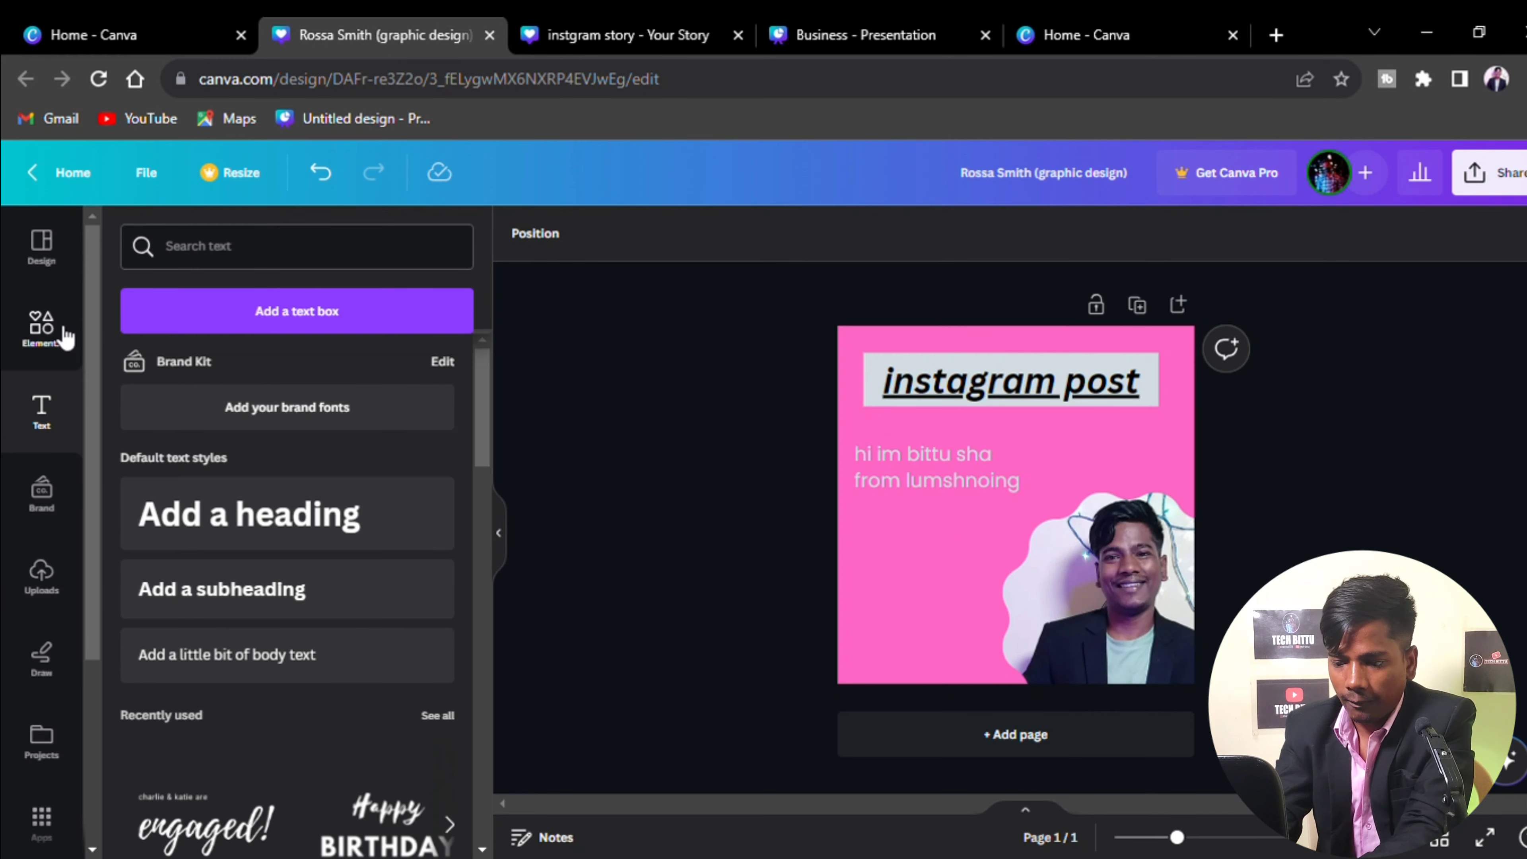
Search the element graphics for 'clock'
click(43, 327)
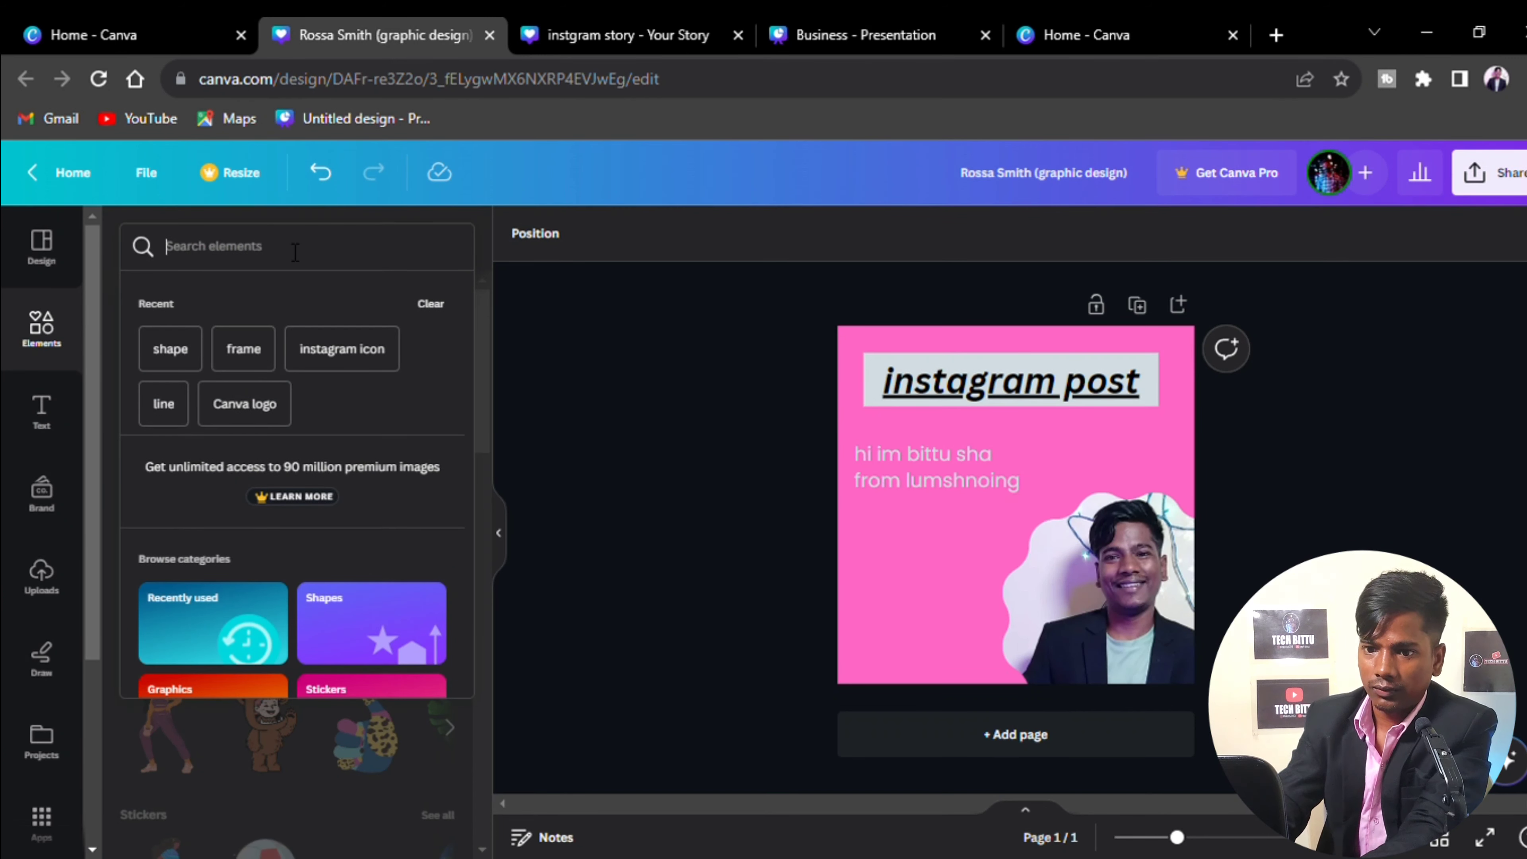
text(clock)
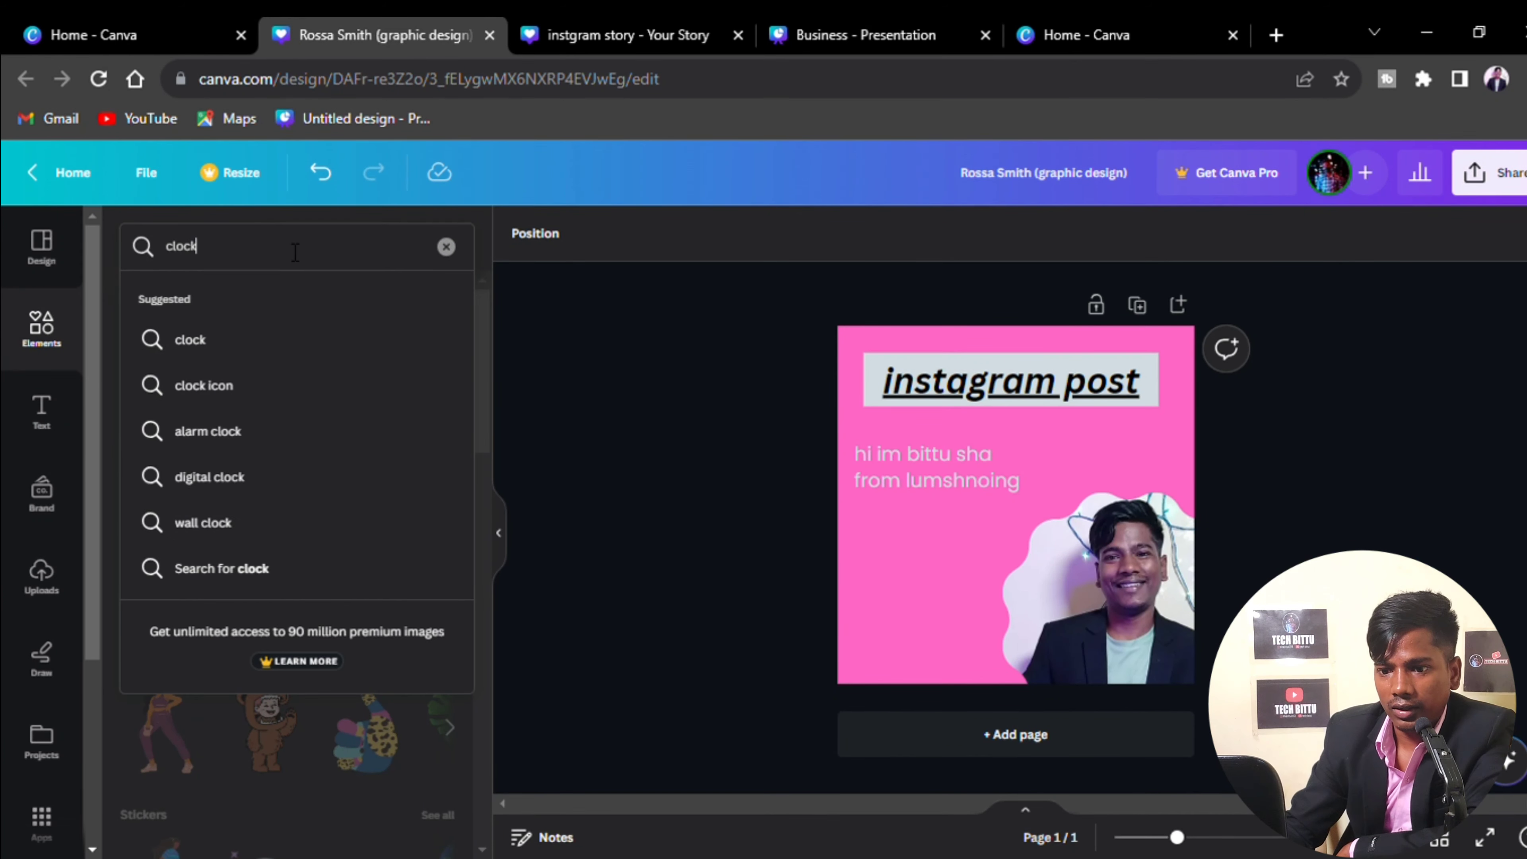
key(Return)
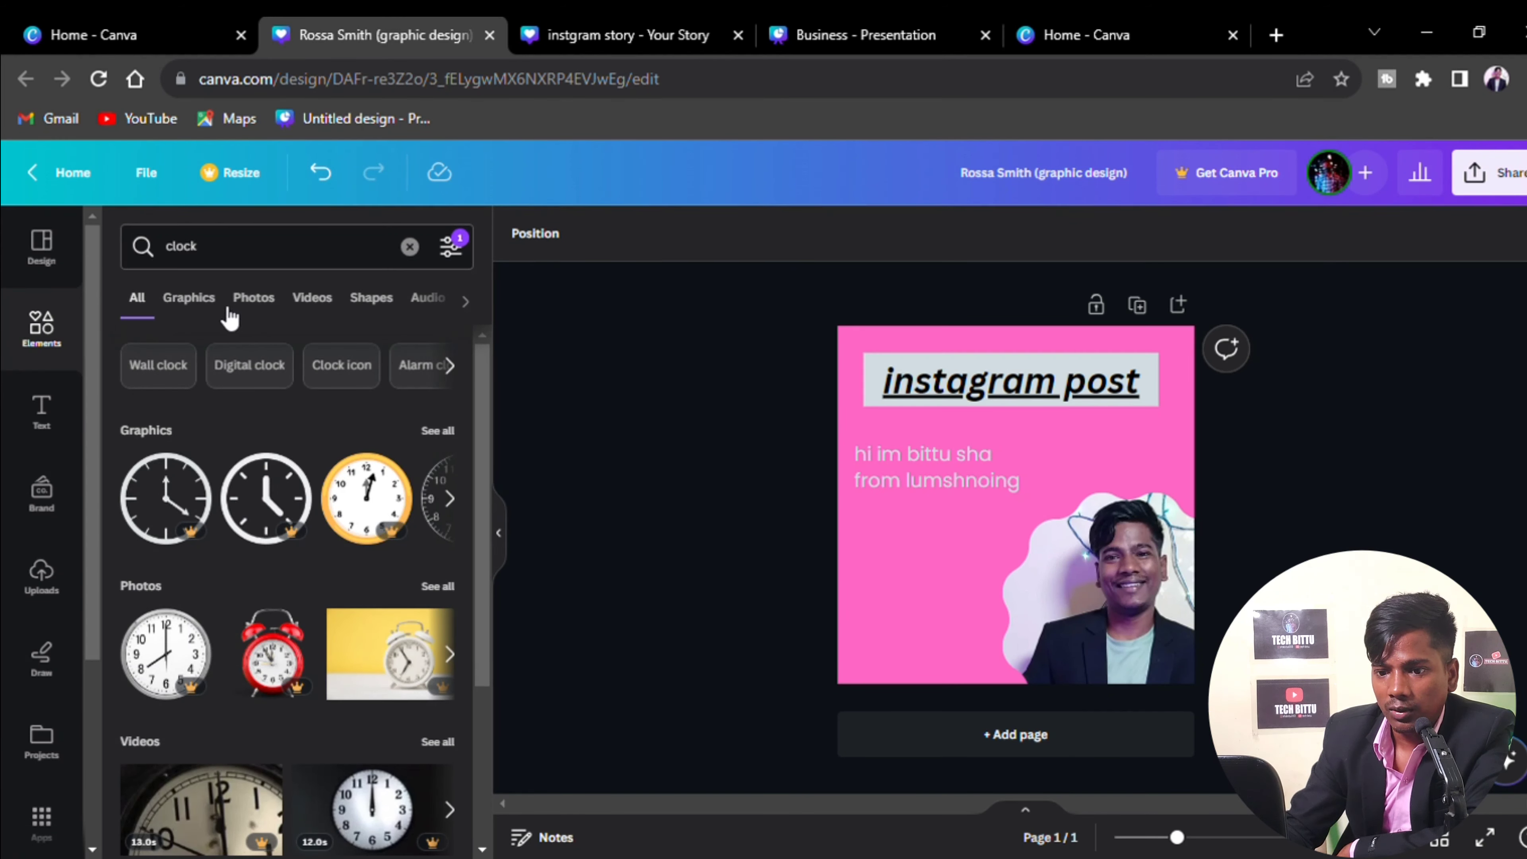
click(451, 430)
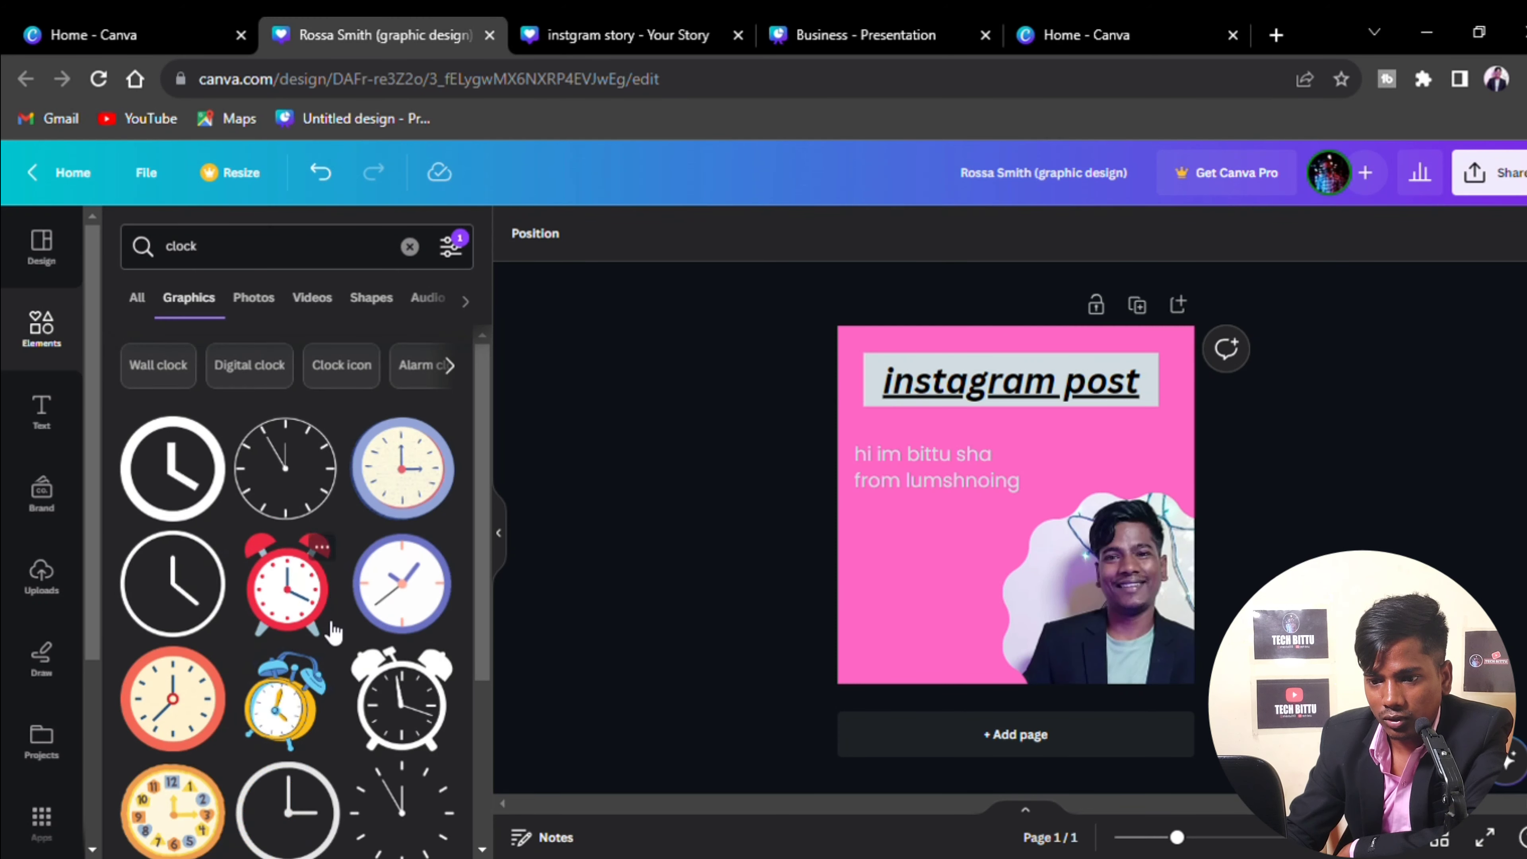
scroll(336, 650, down, 3)
scroll(346, 660, down, 5)
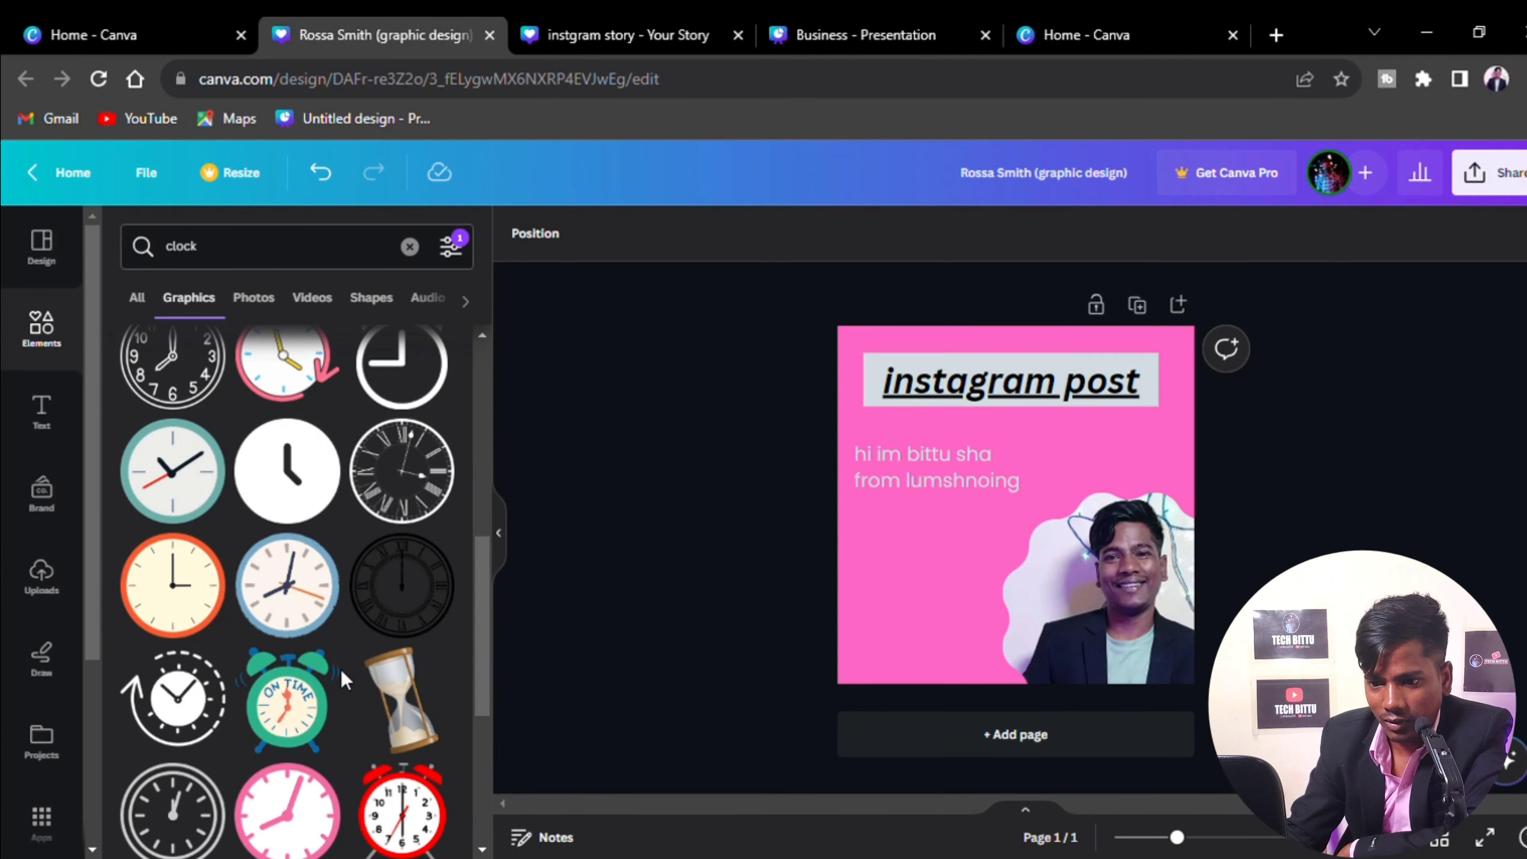
scroll(343, 679, down, 6)
scroll(343, 679, down, 2)
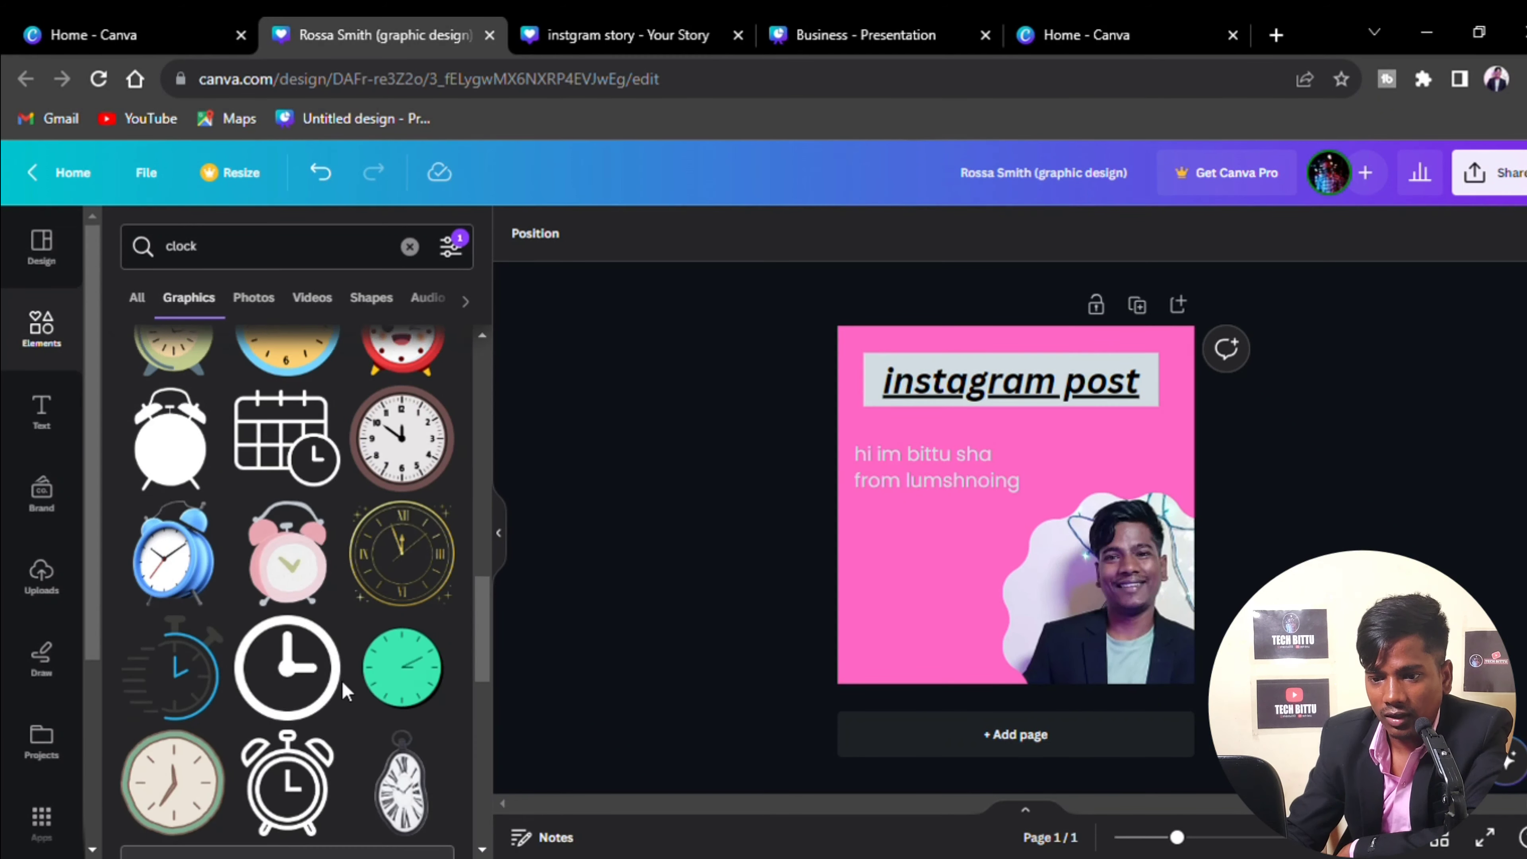
scroll(343, 681, down, 8)
scroll(343, 681, up, 3)
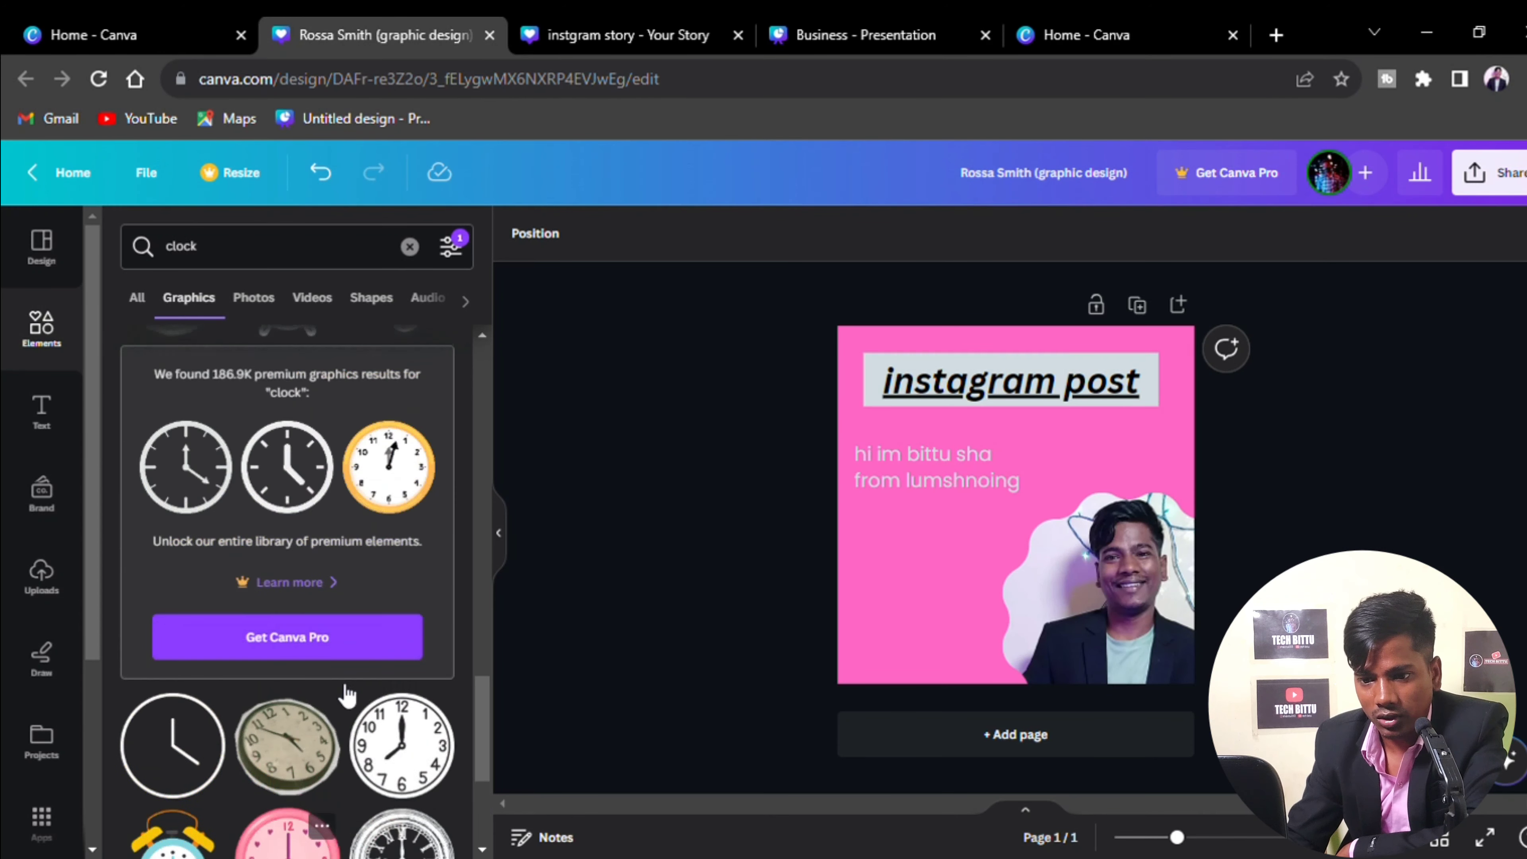
scroll(248, 650, up, 8)
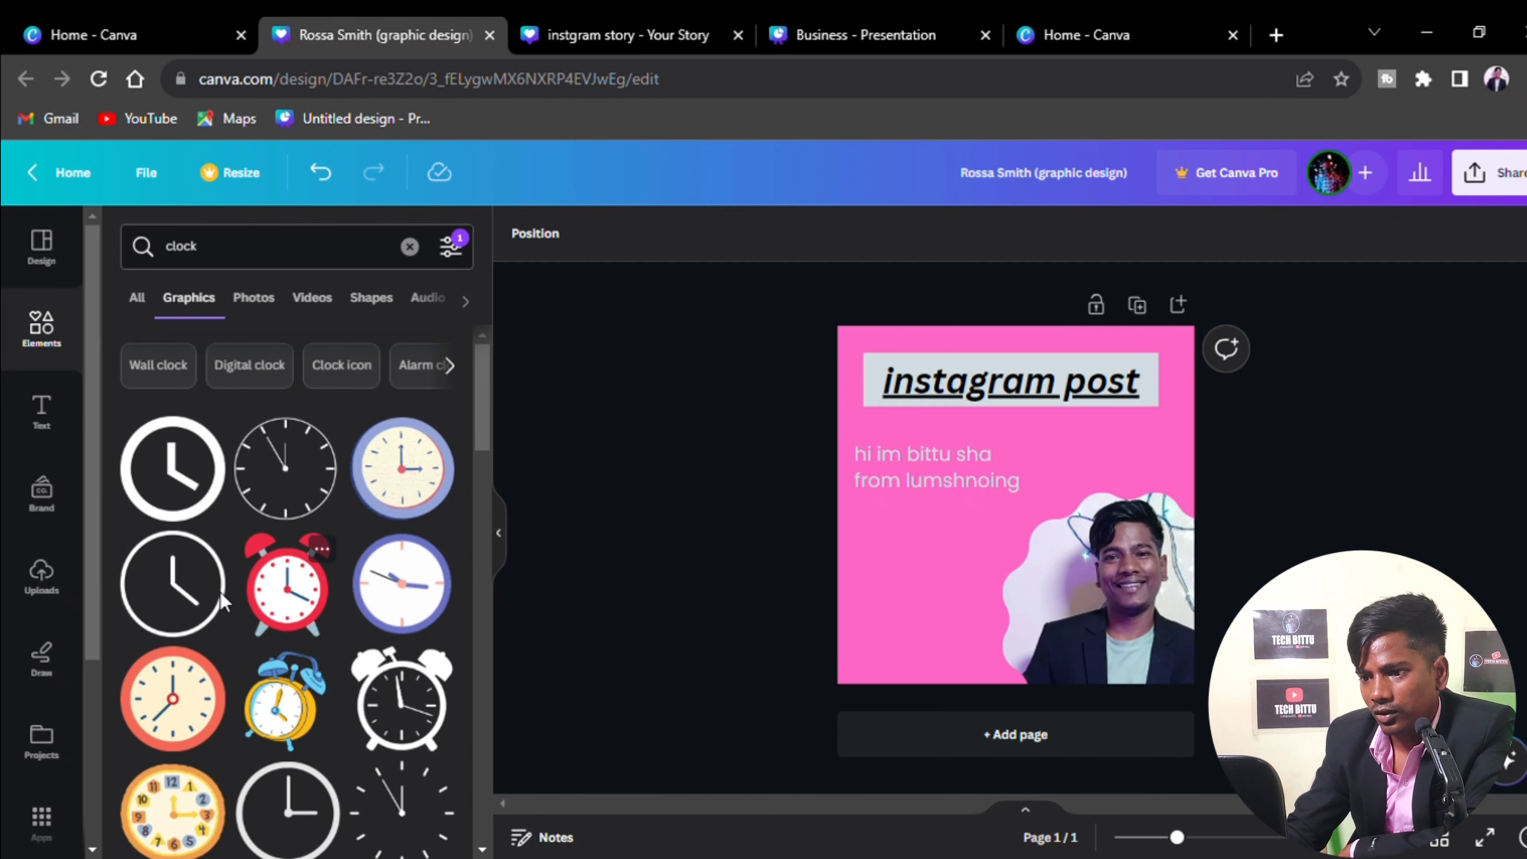
Add the plain clock graphic, shrunk to a small icon below the intro text
click(177, 498)
drag(1093, 583, 894, 572)
click(937, 579)
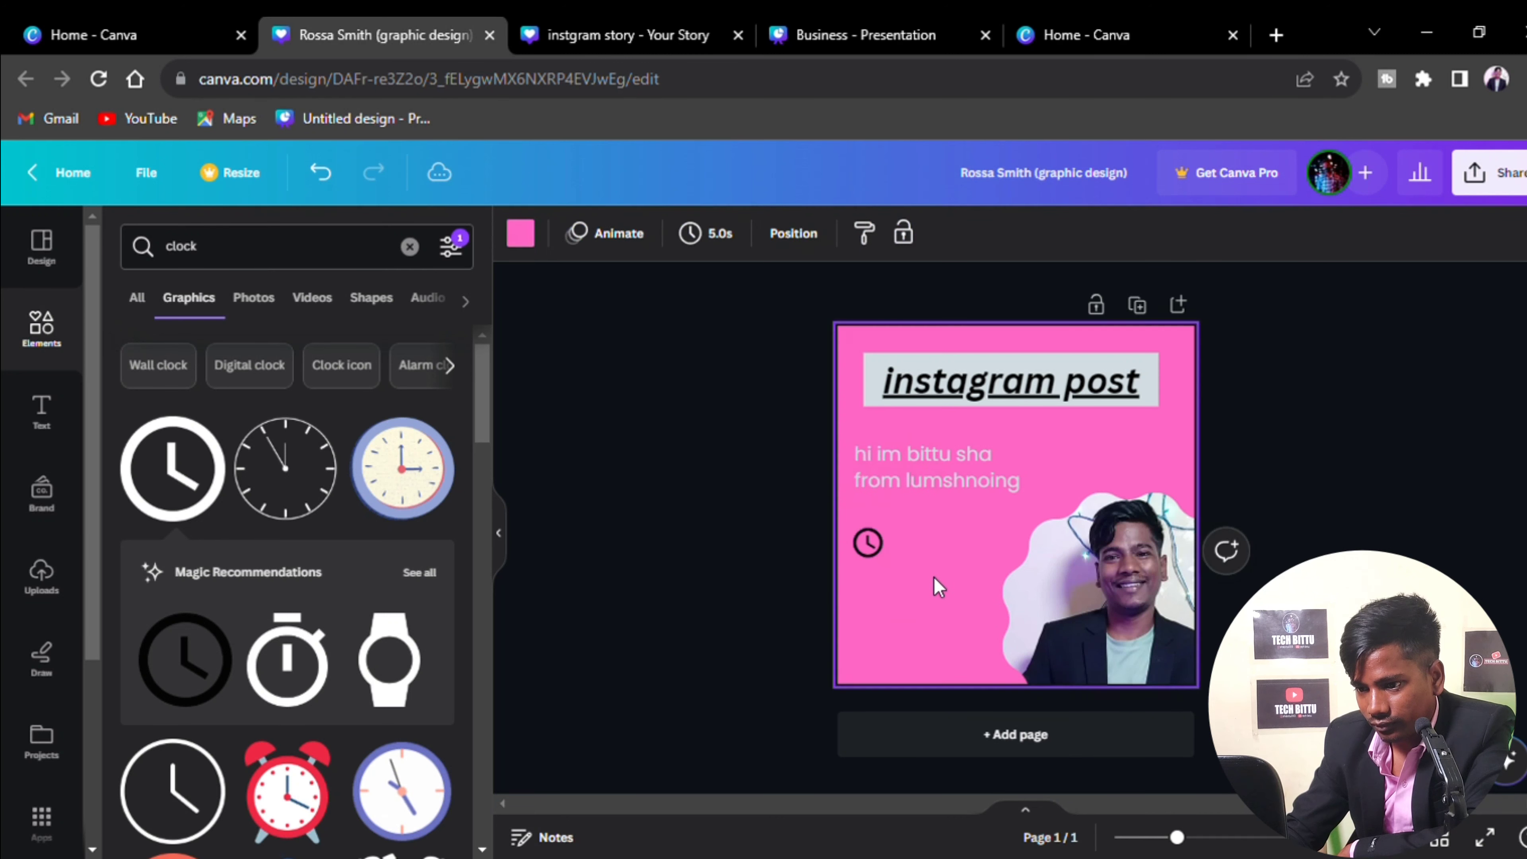
click(870, 548)
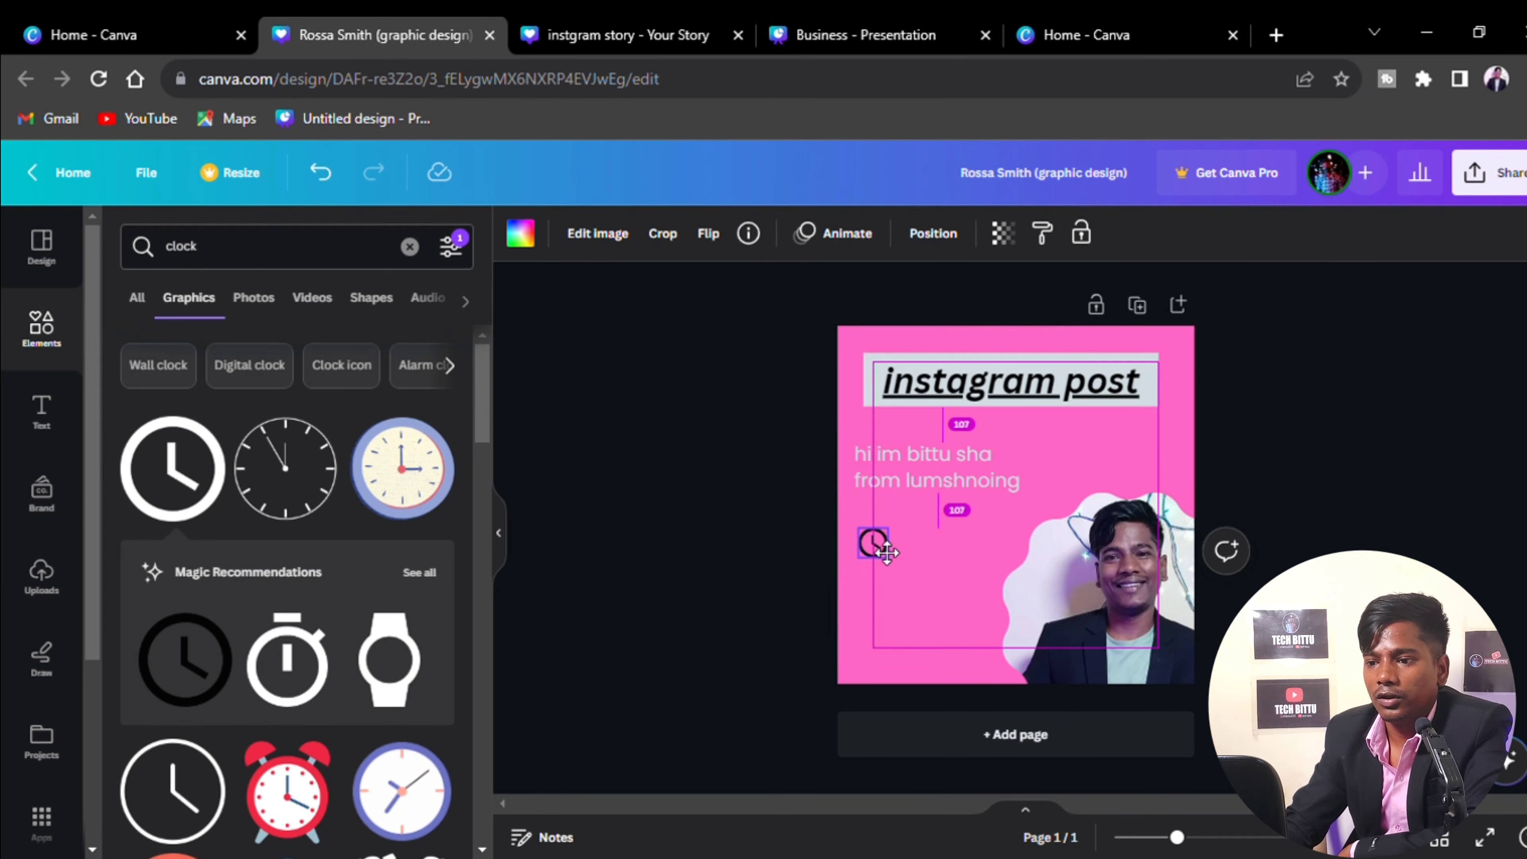
Add a body text box reading 'aug 23 2023'
click(910, 568)
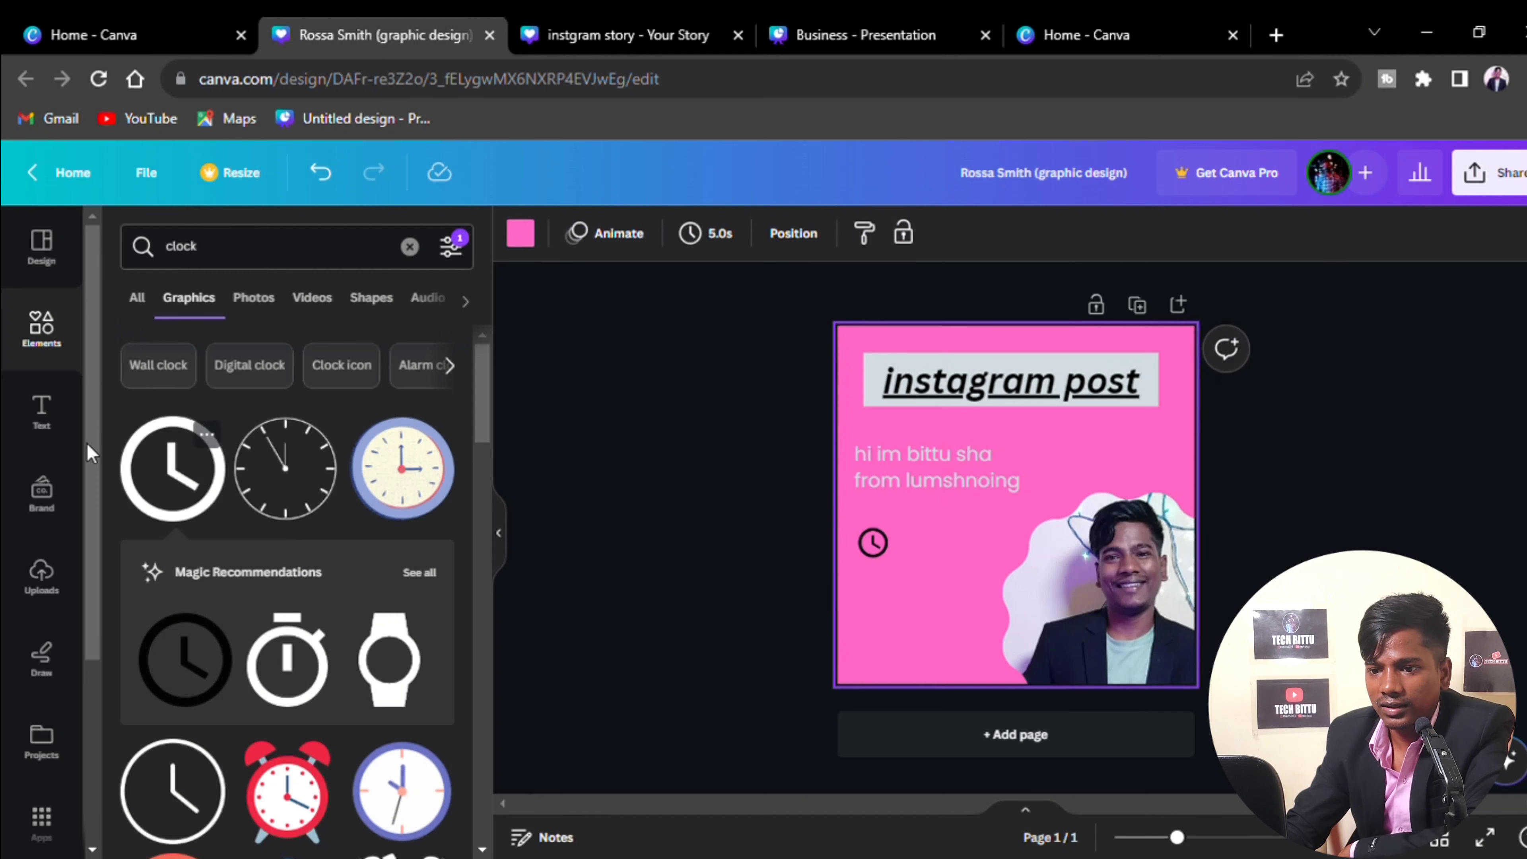
click(41, 412)
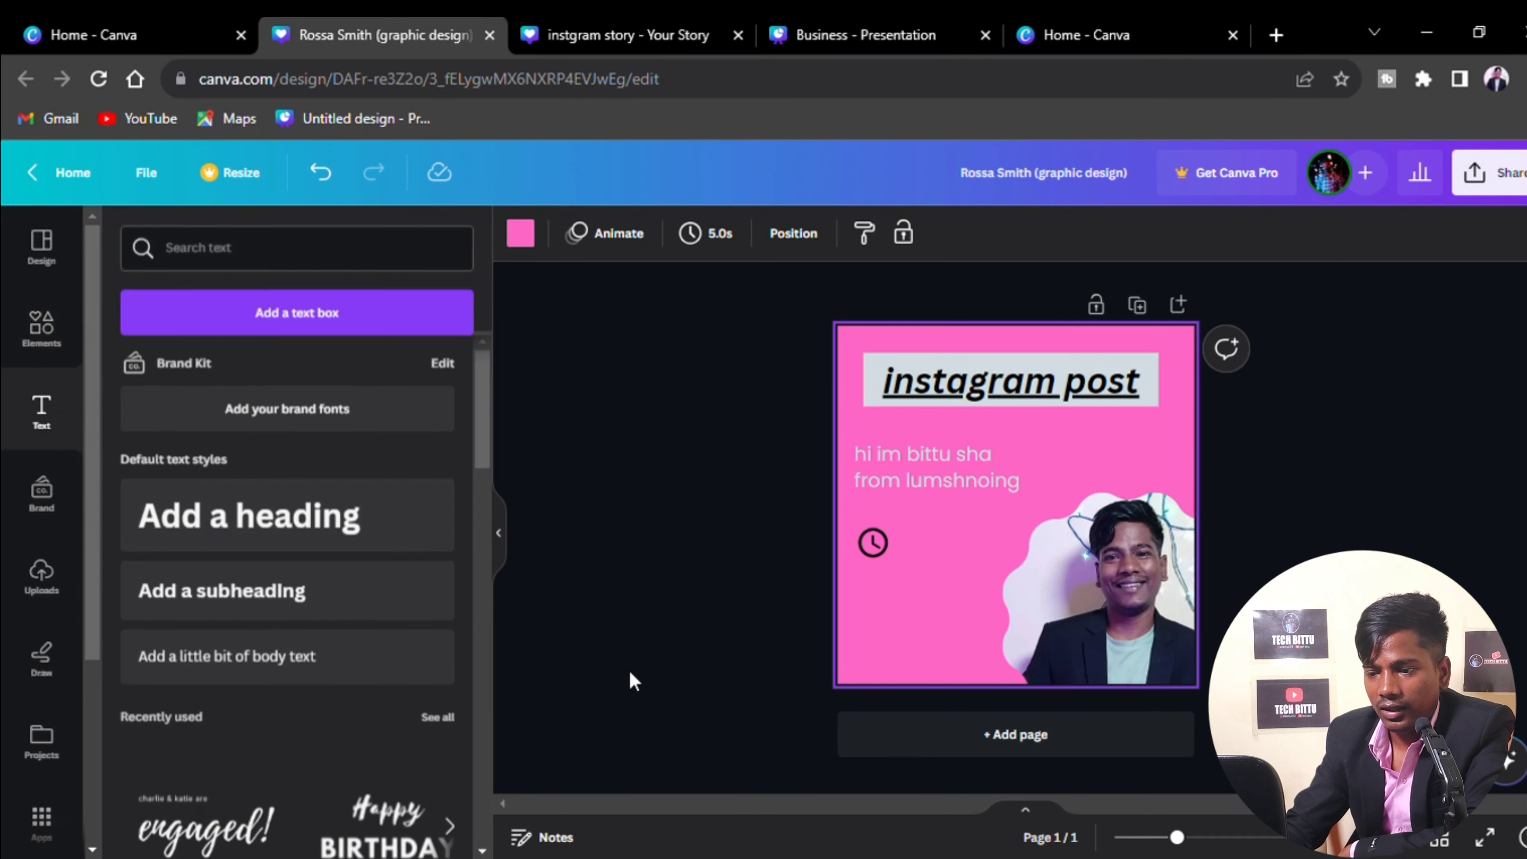
click(382, 679)
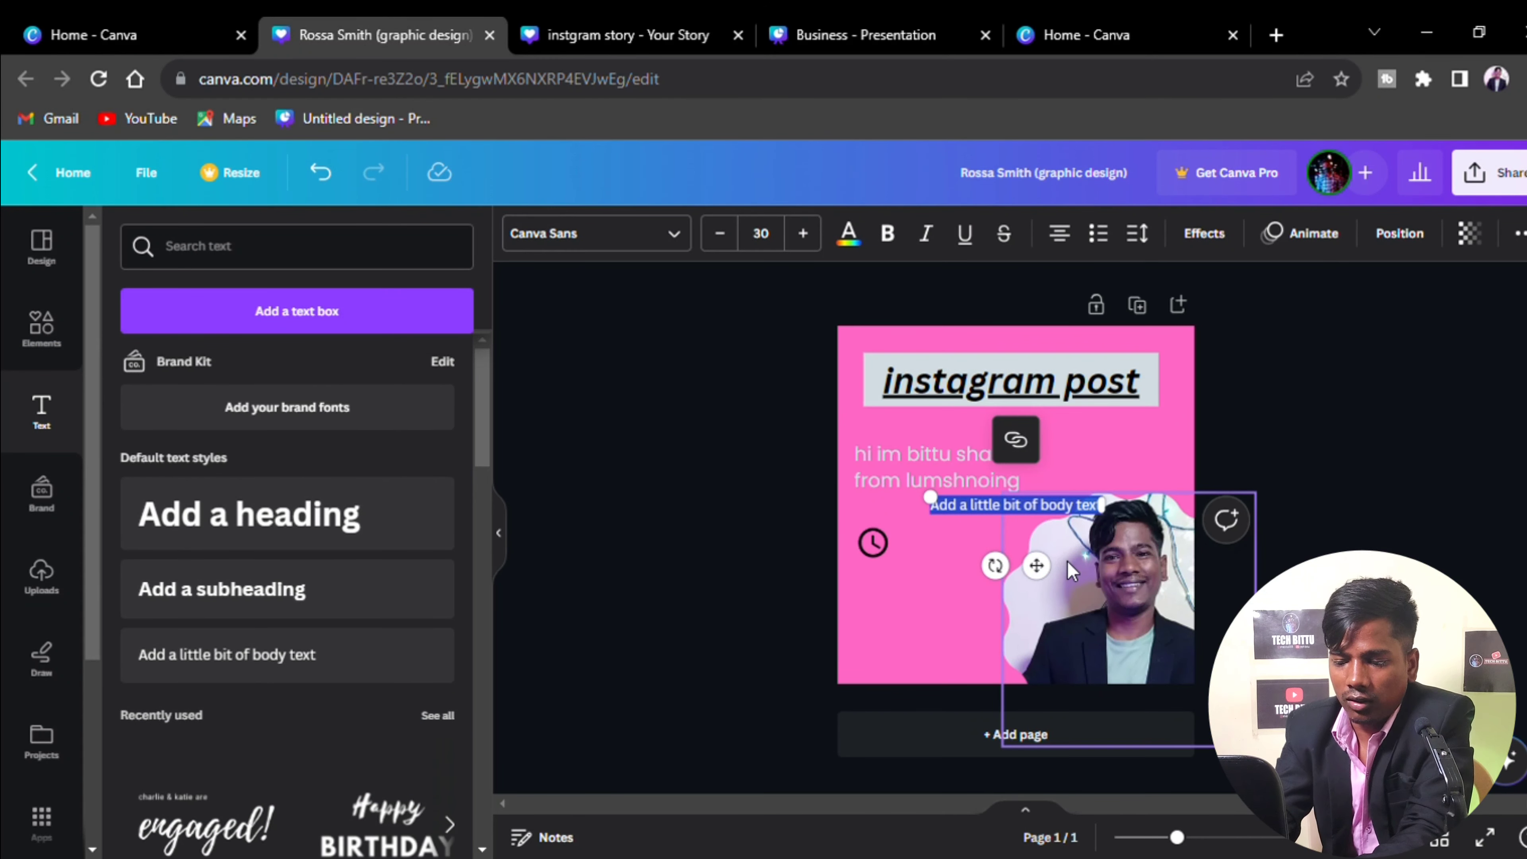
key(BackSpace)
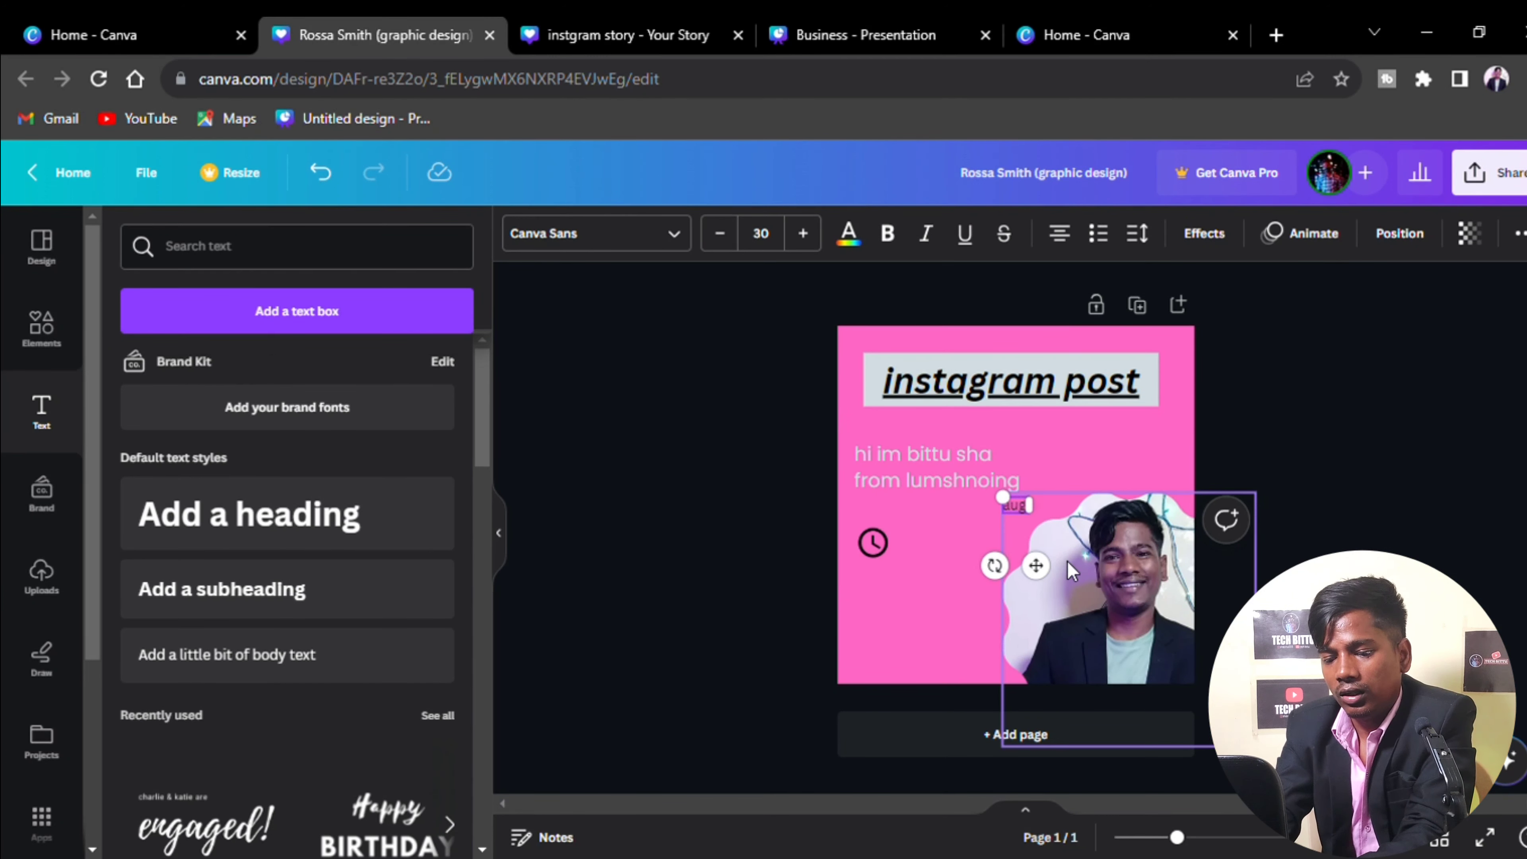
text(aug)
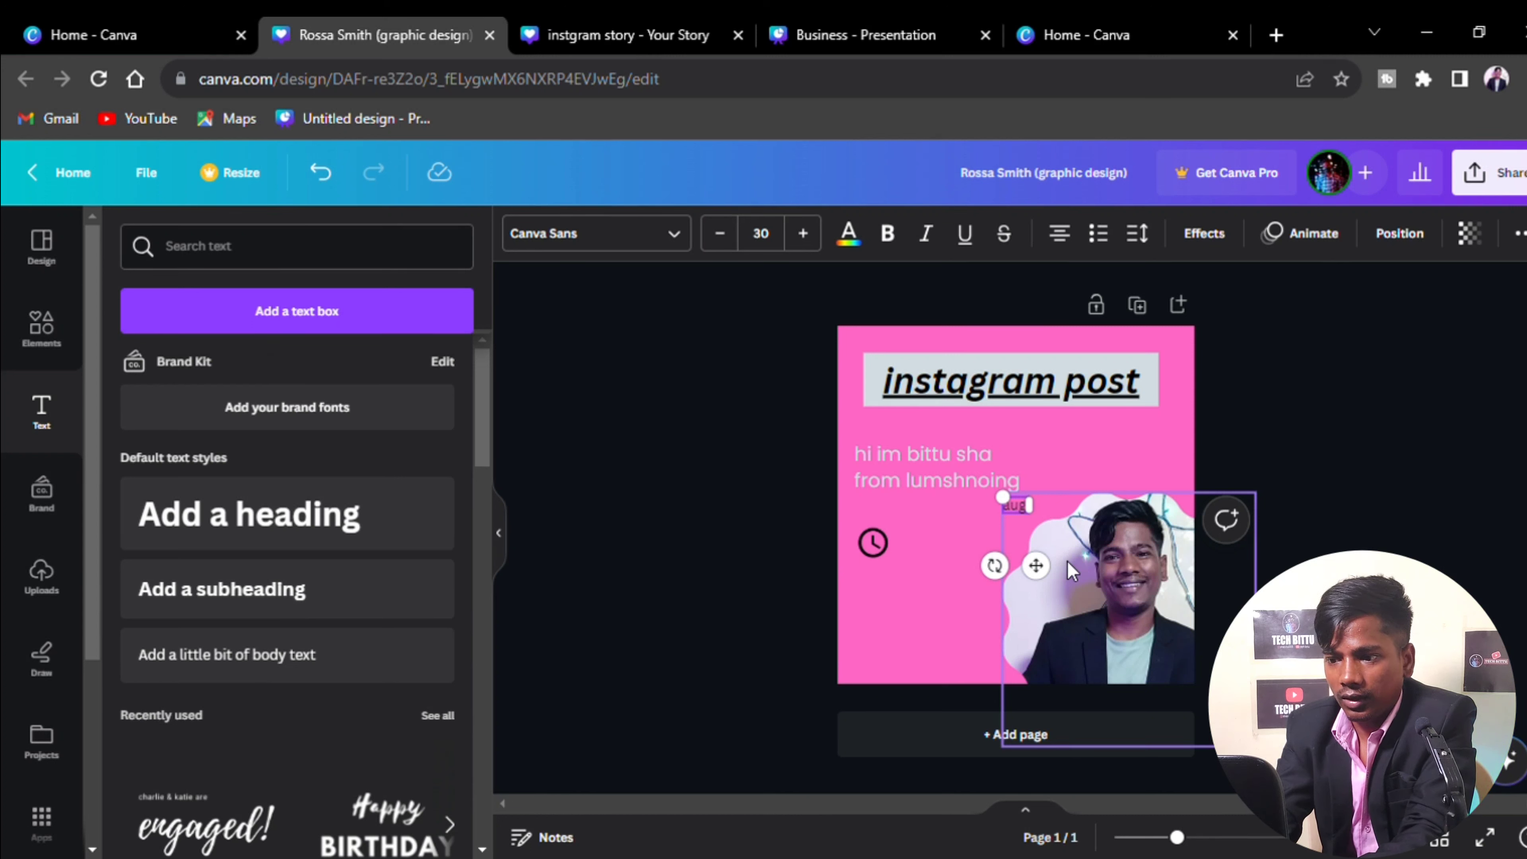
text( 23)
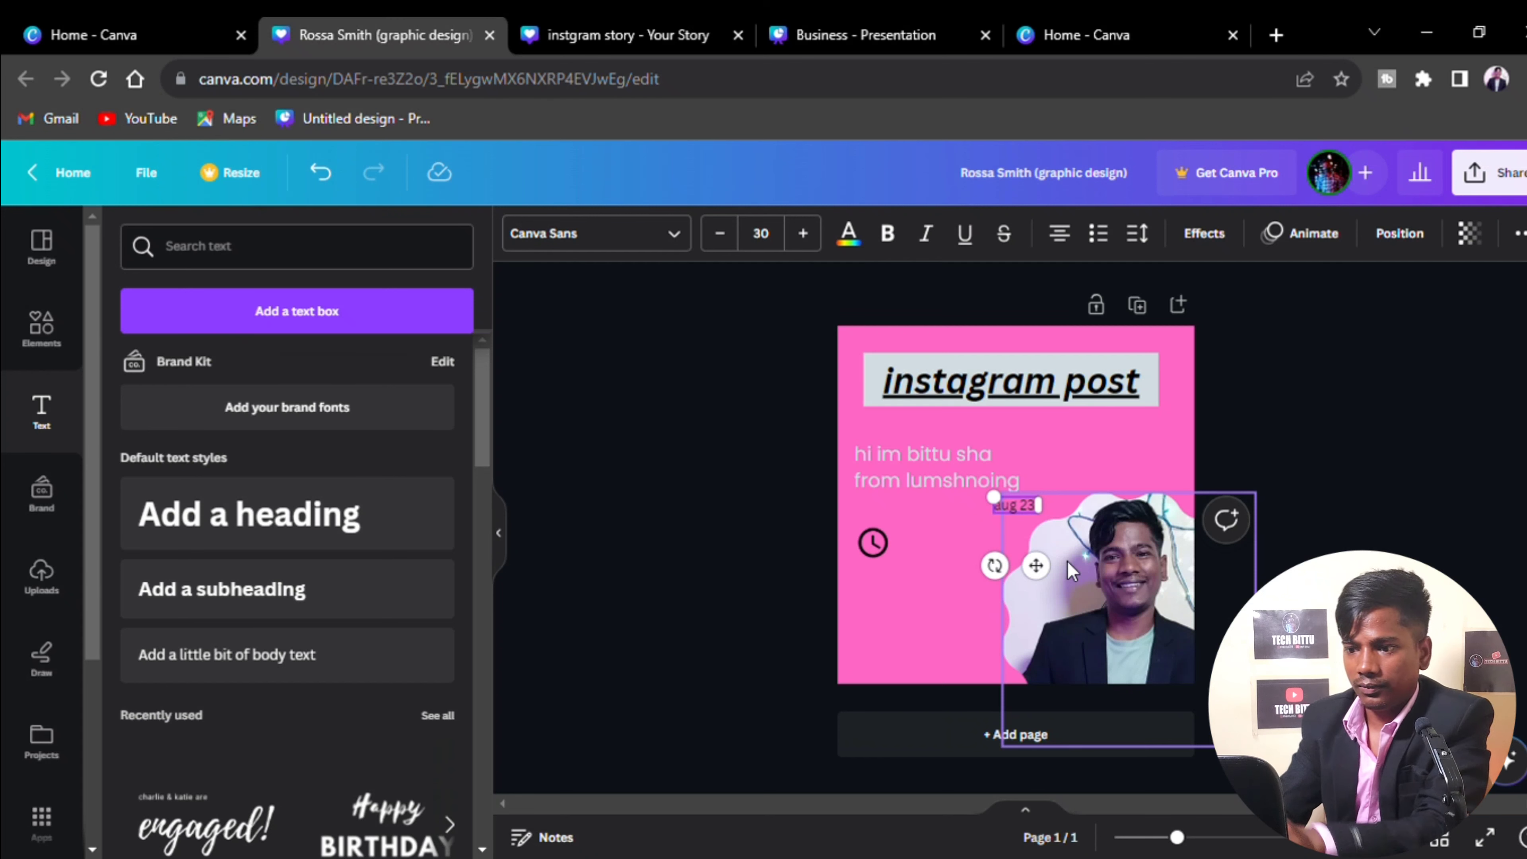
text( 202)
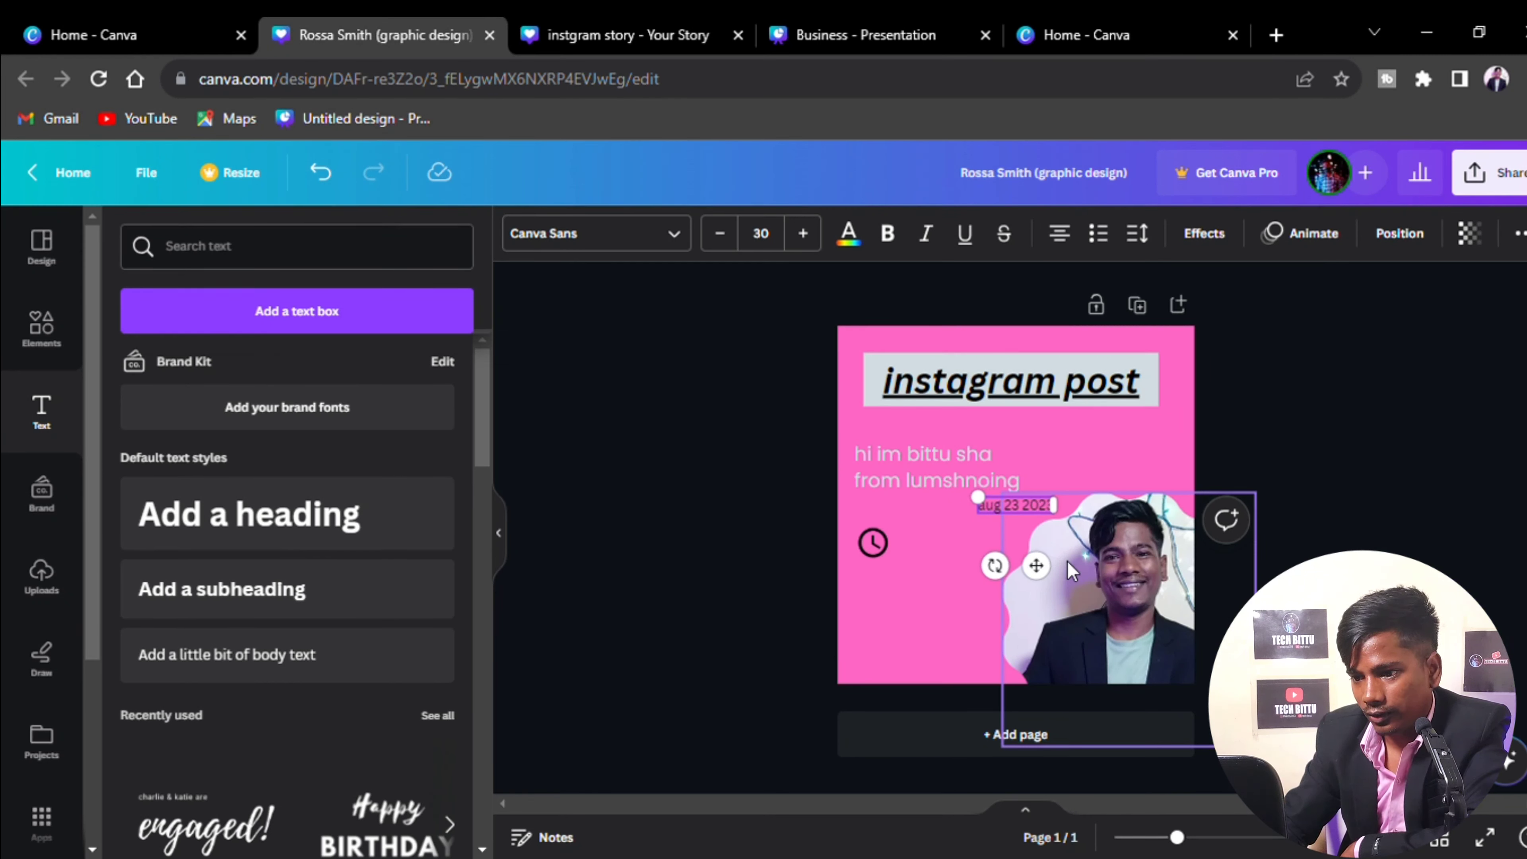
text(3)
Place the date below the clock line and leave an emptied duplicate text box beside the clock
drag(1035, 565, 974, 617)
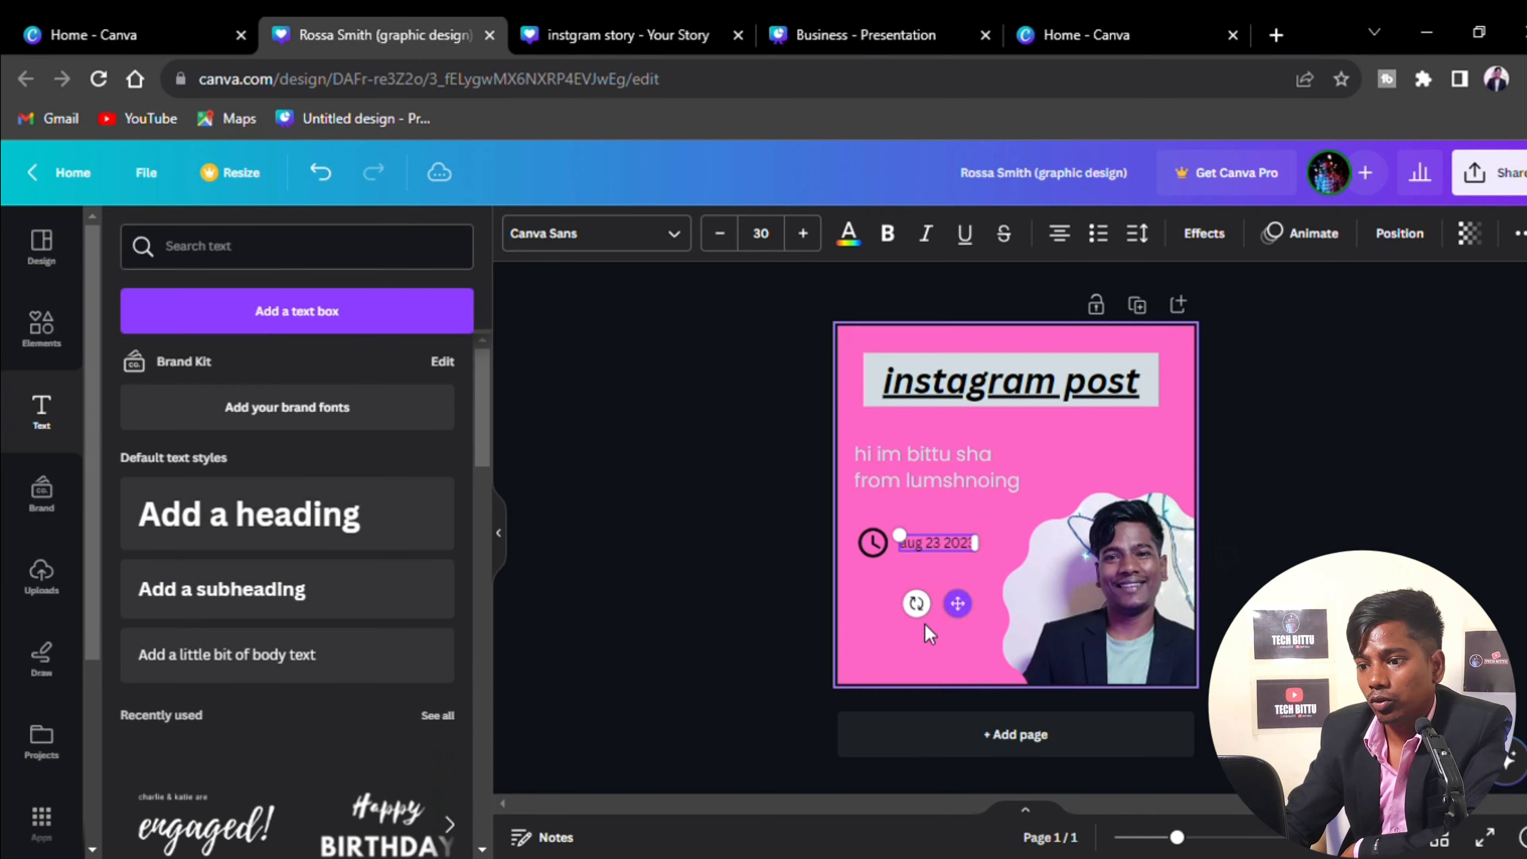
click(947, 602)
click(947, 550)
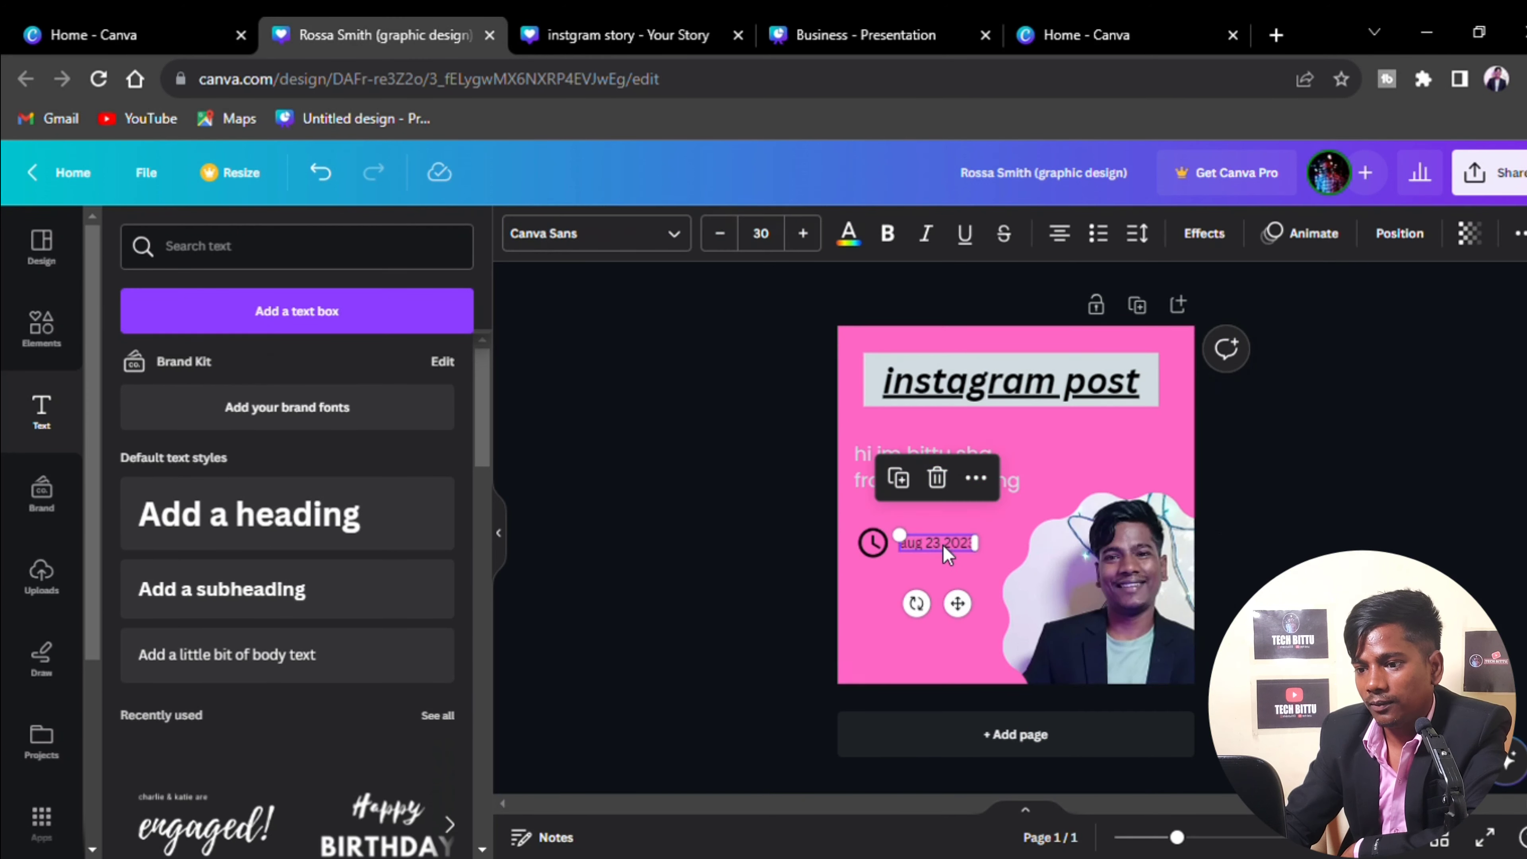
drag(958, 606, 971, 617)
click(947, 654)
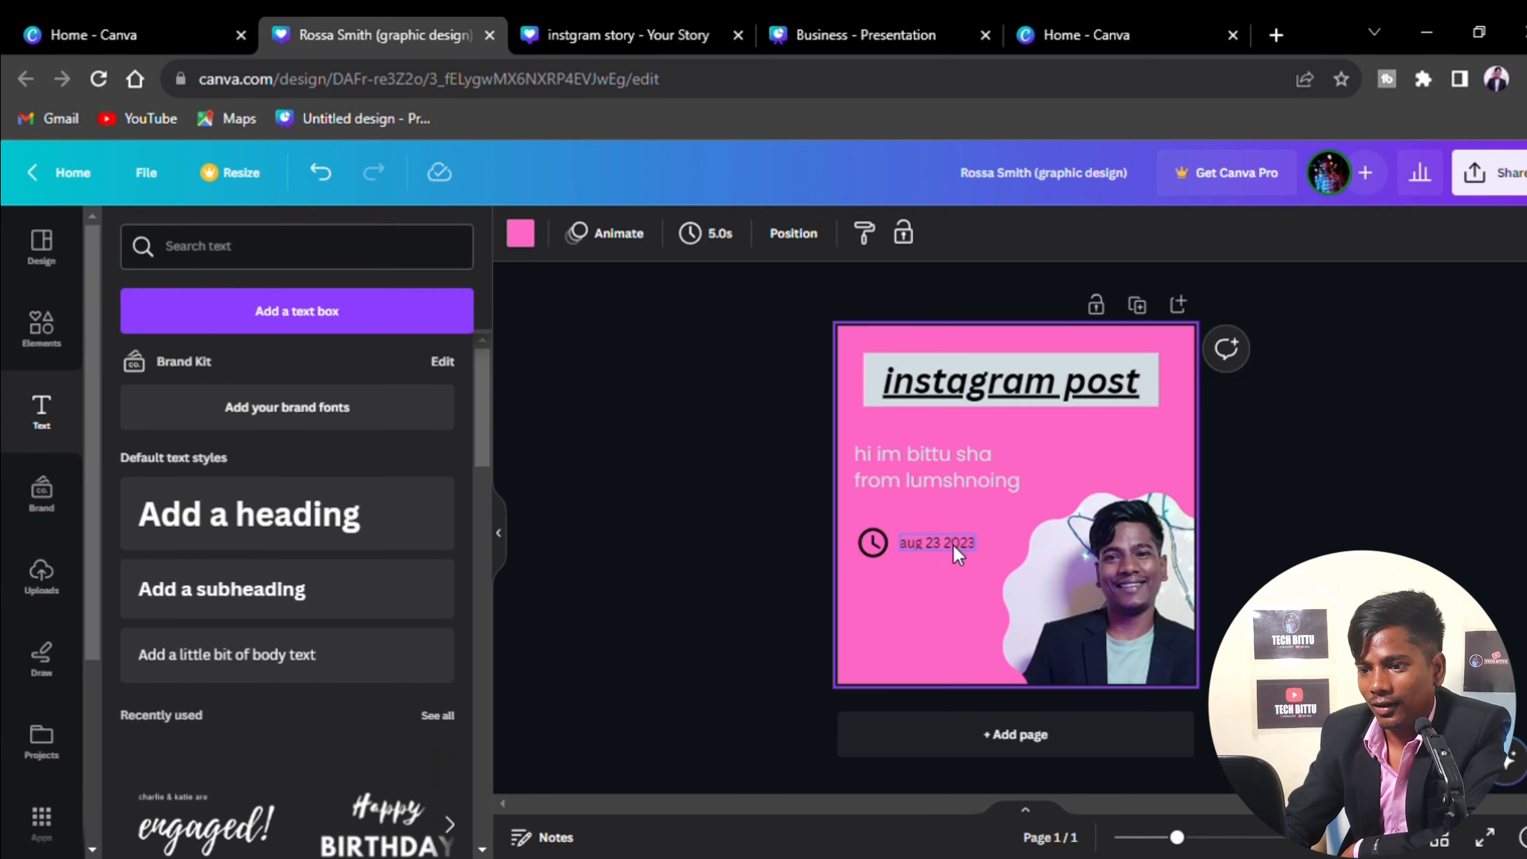
drag(955, 556, 955, 587)
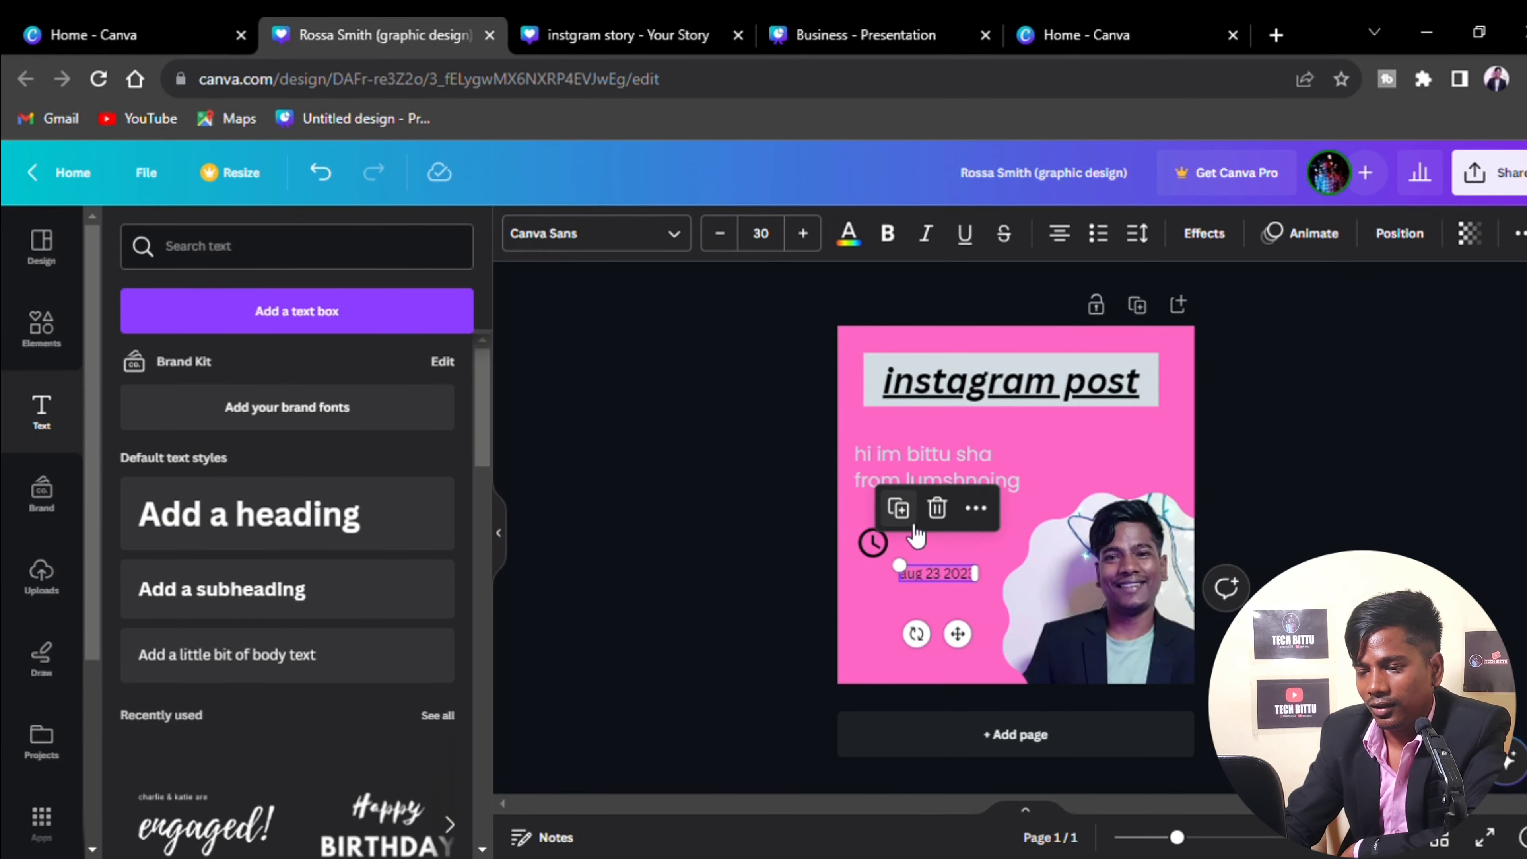
drag(957, 633, 968, 612)
double_click(963, 551)
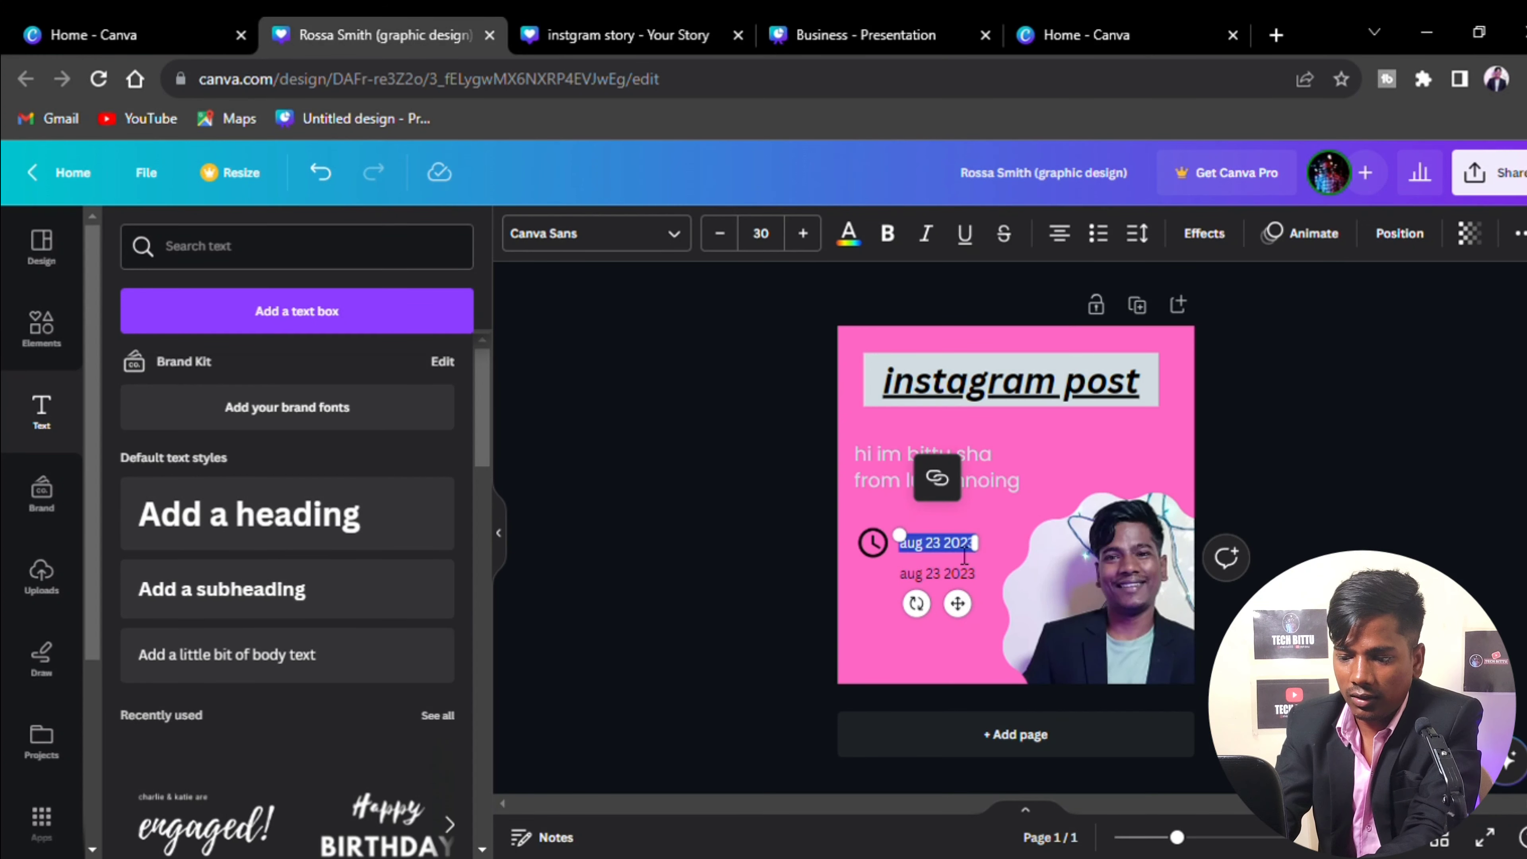
key(BackSpace)
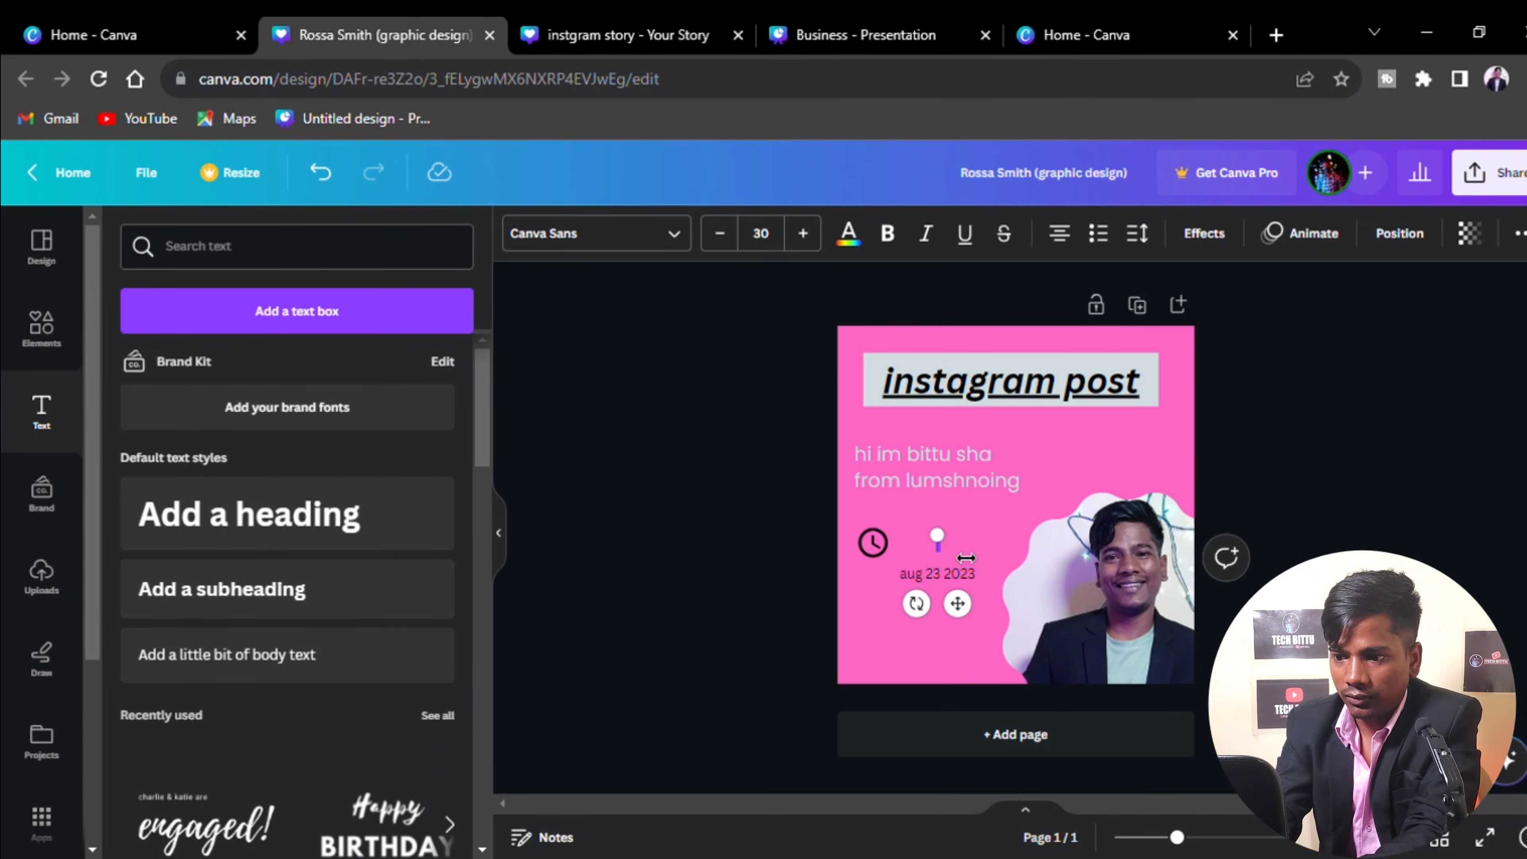
Enter '8:00:pm' in the empty text box beside the clock icon
text(8)
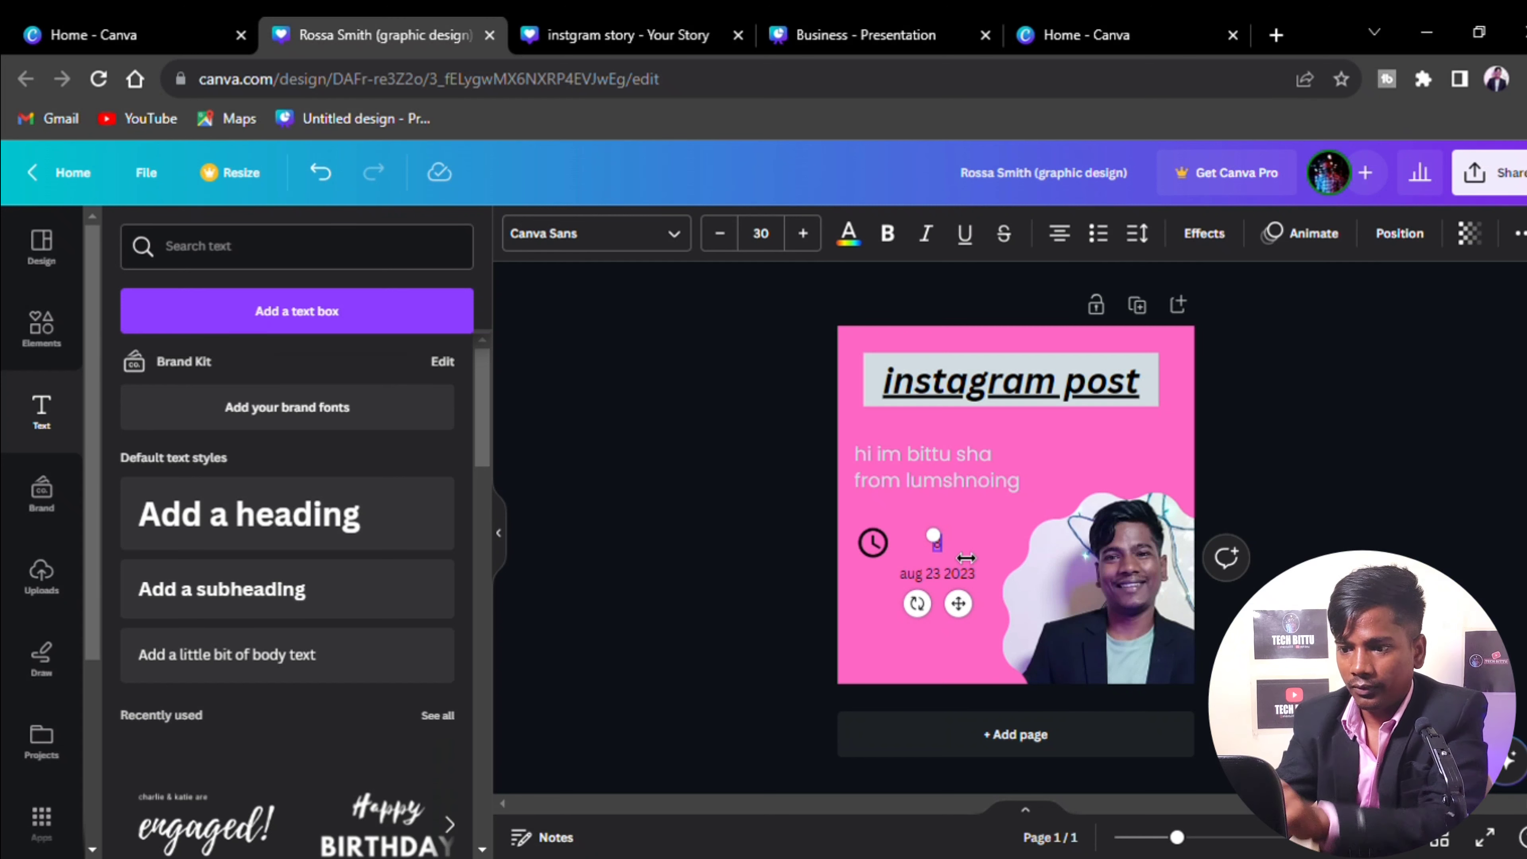
text(:00)
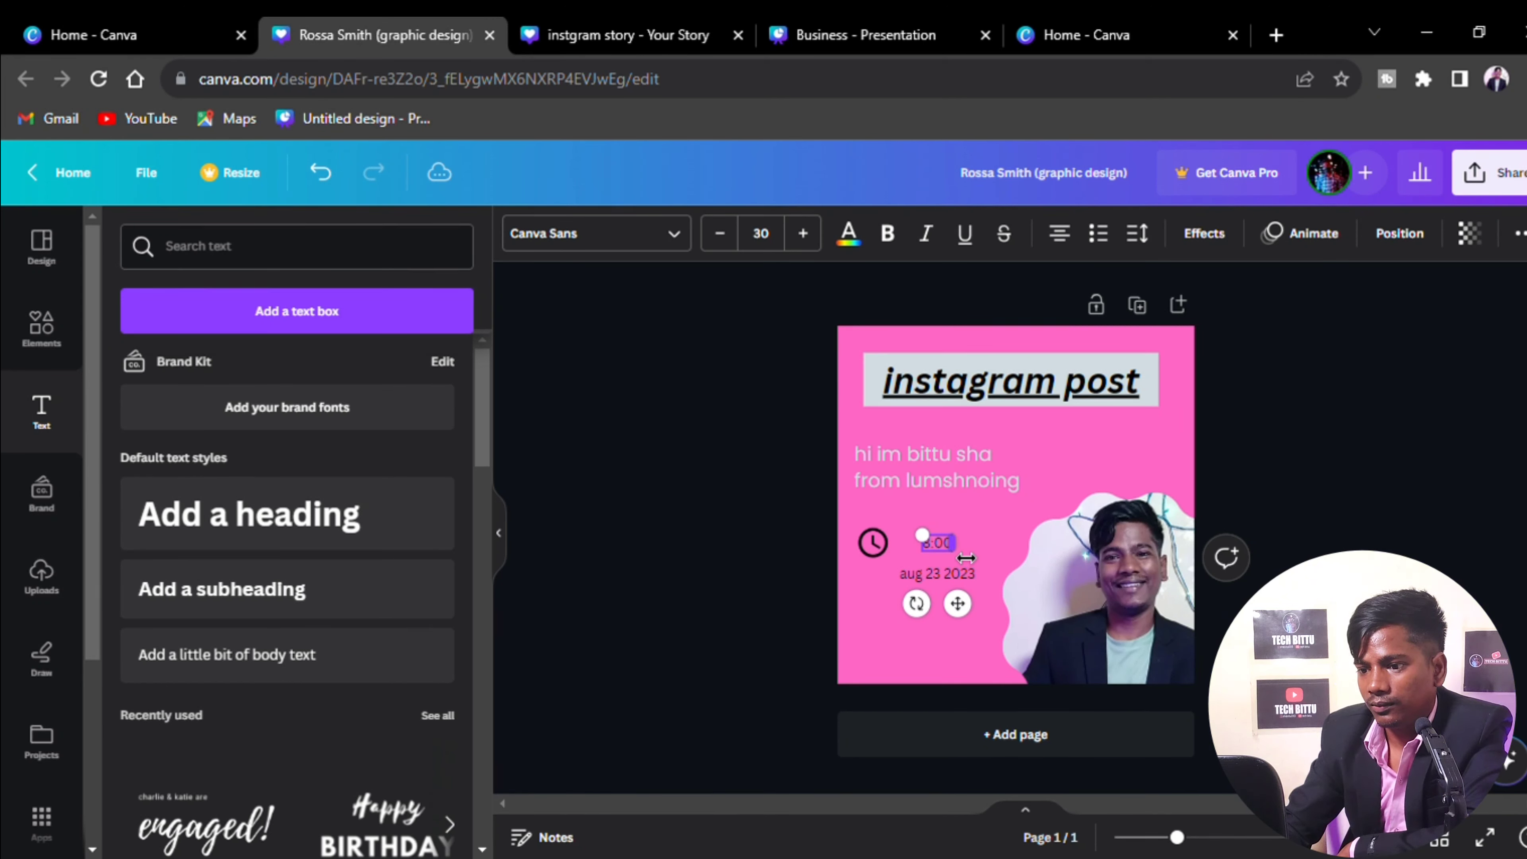
text(:pm)
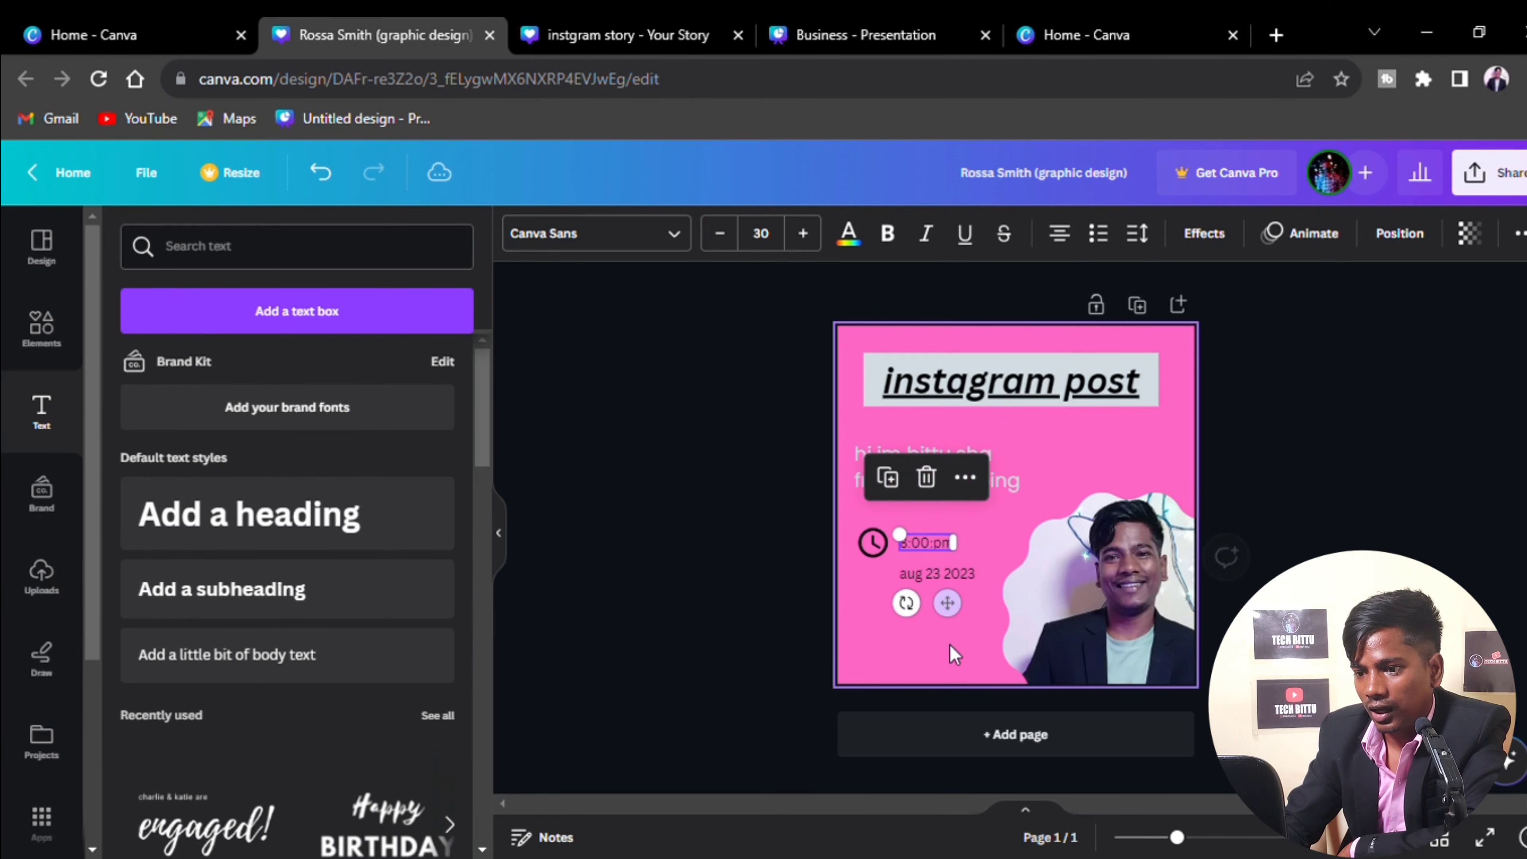
click(897, 609)
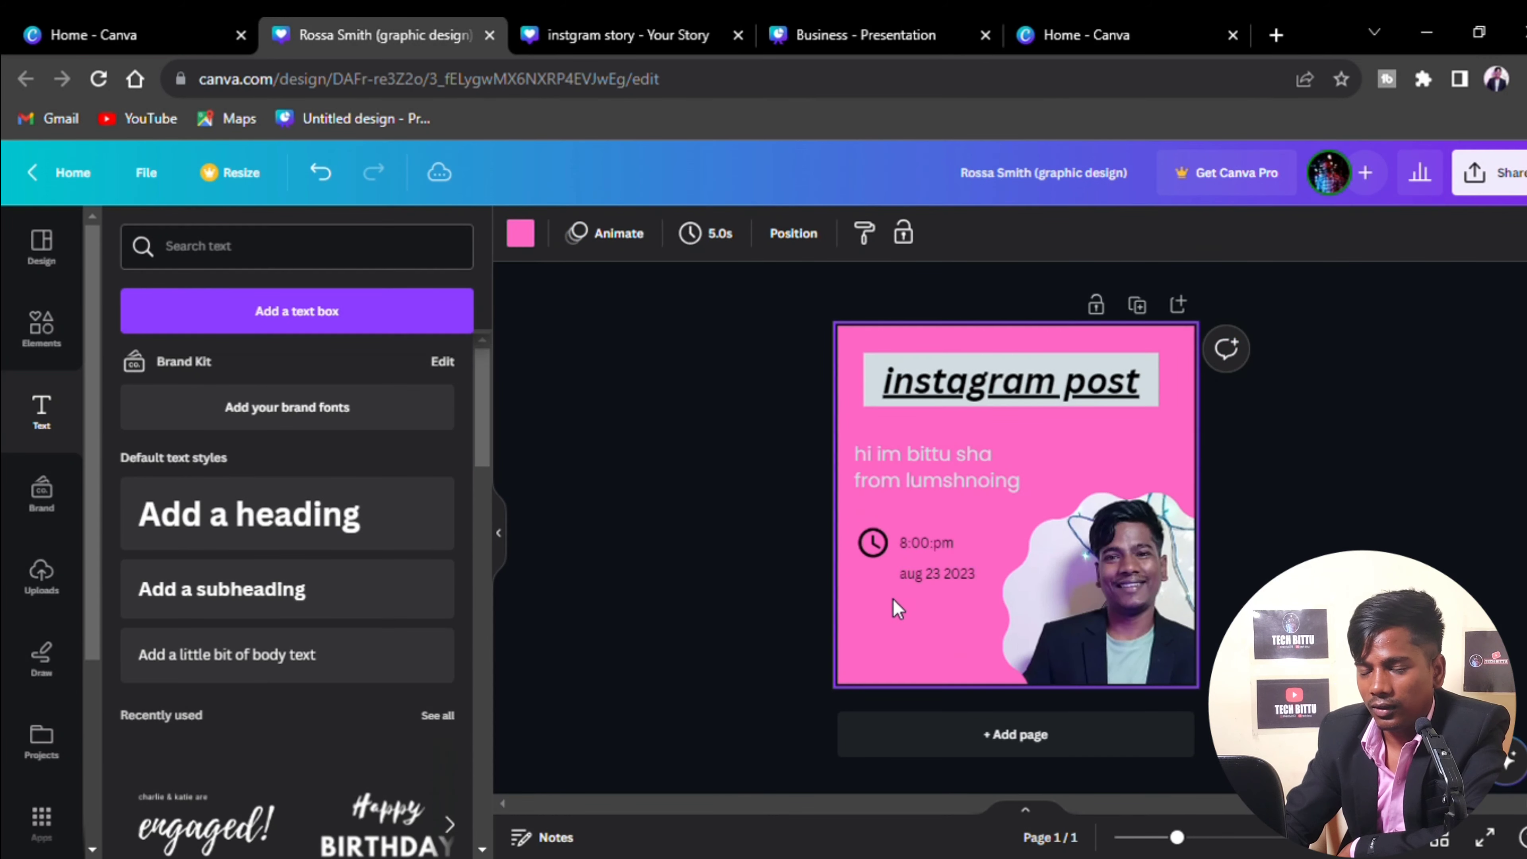
Find the outline calendar graphic via a 'calend' search and place it, resized to 49×49, beside the date
click(41, 331)
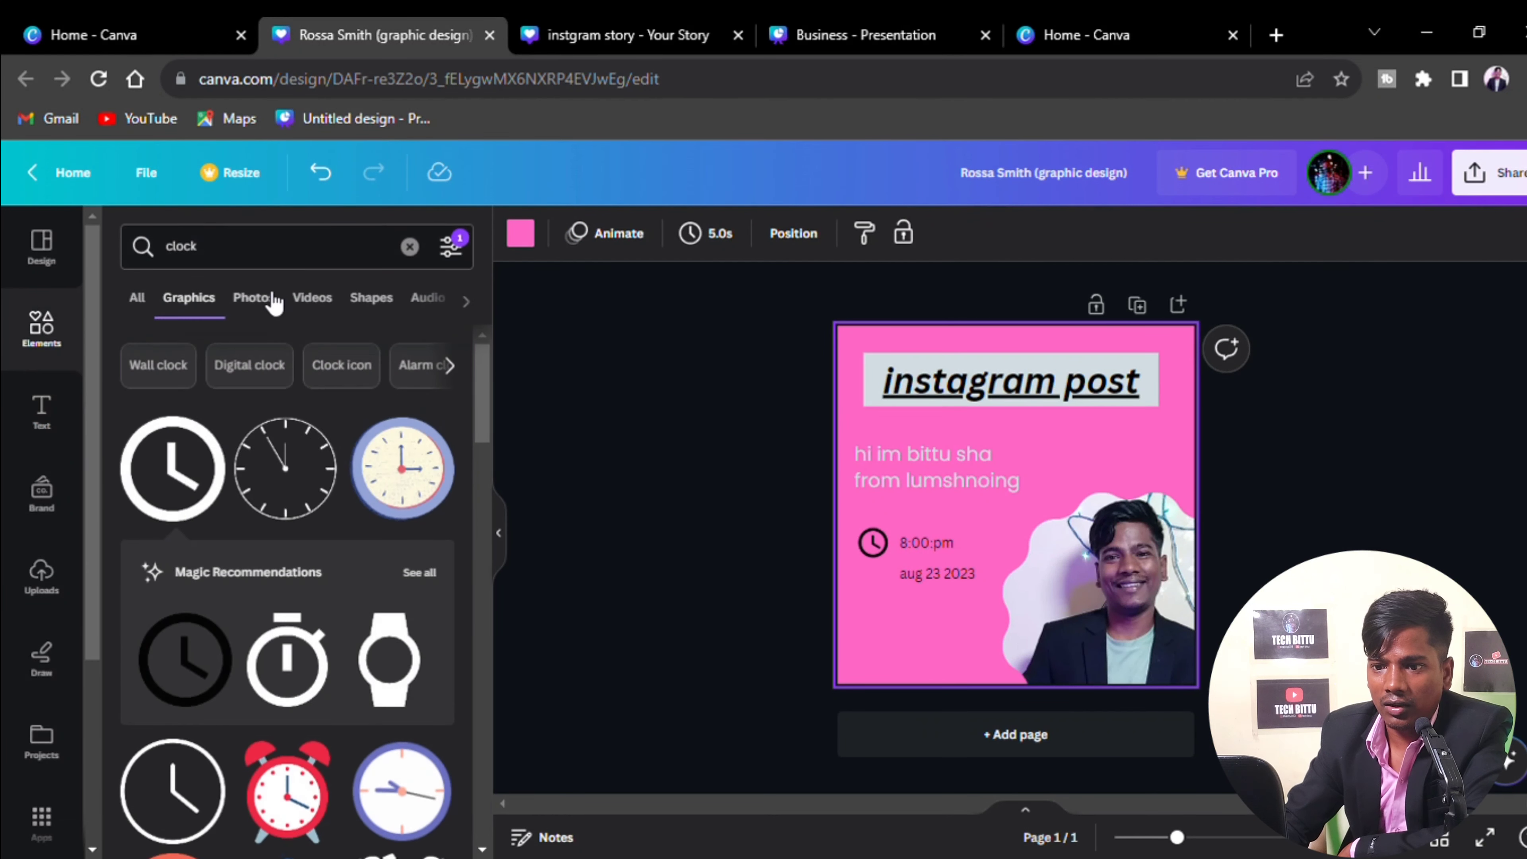
click(410, 247)
text(c)
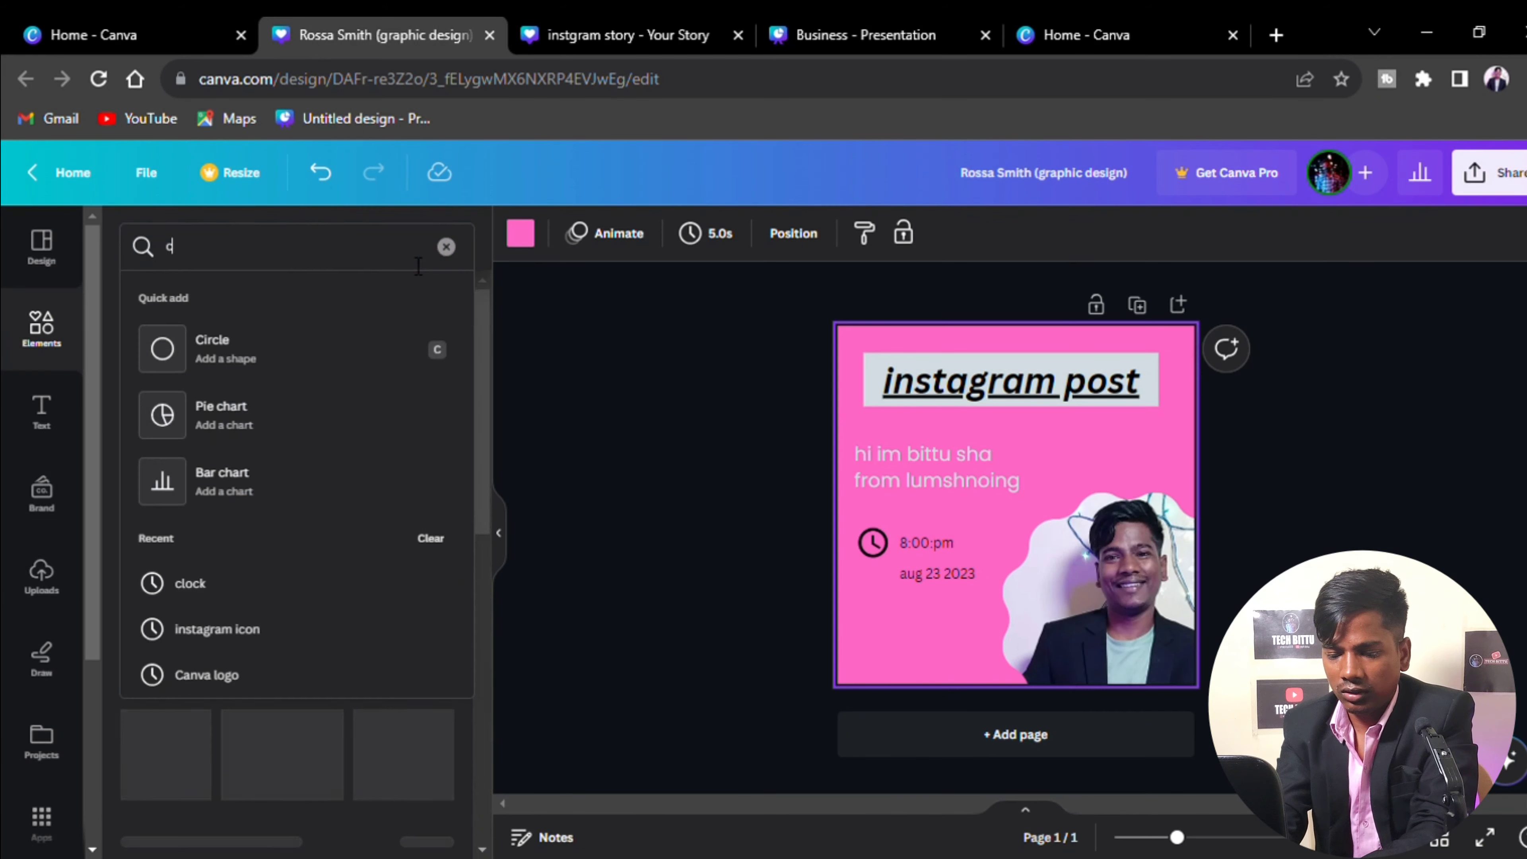
text(alender)
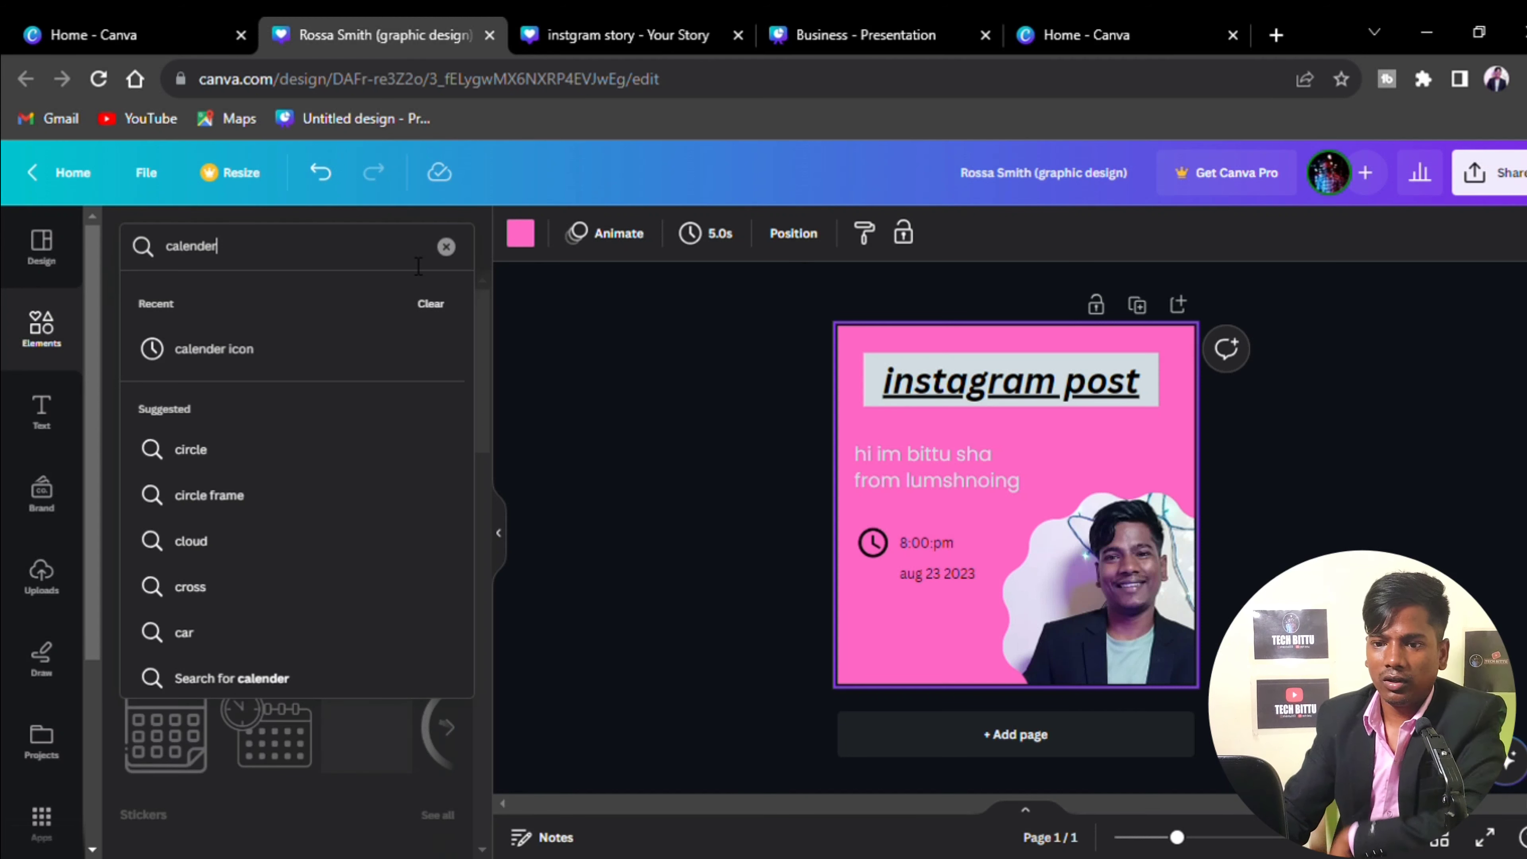
key(Return)
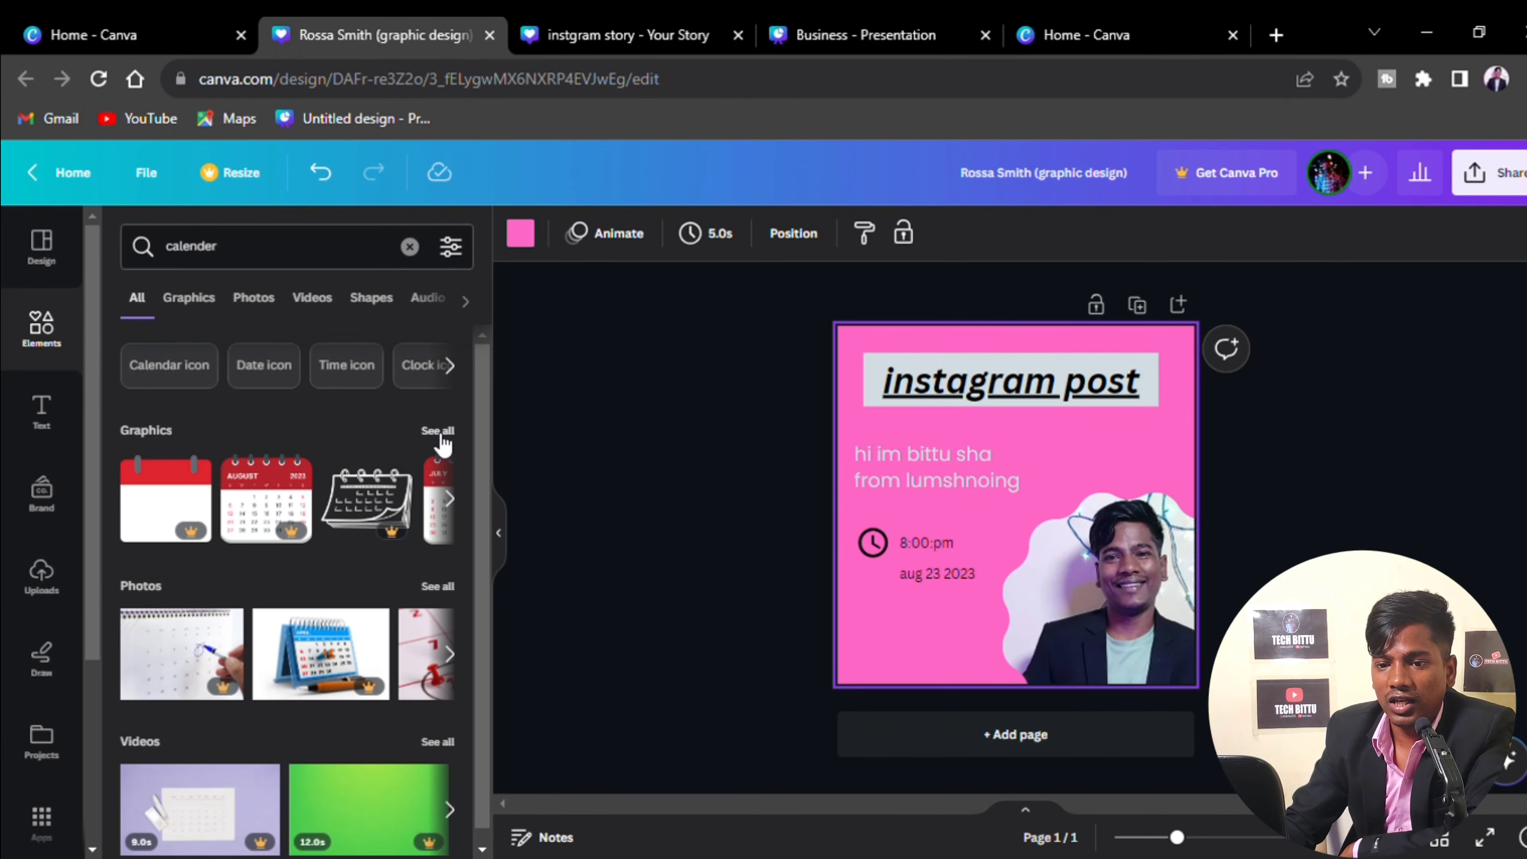
click(440, 433)
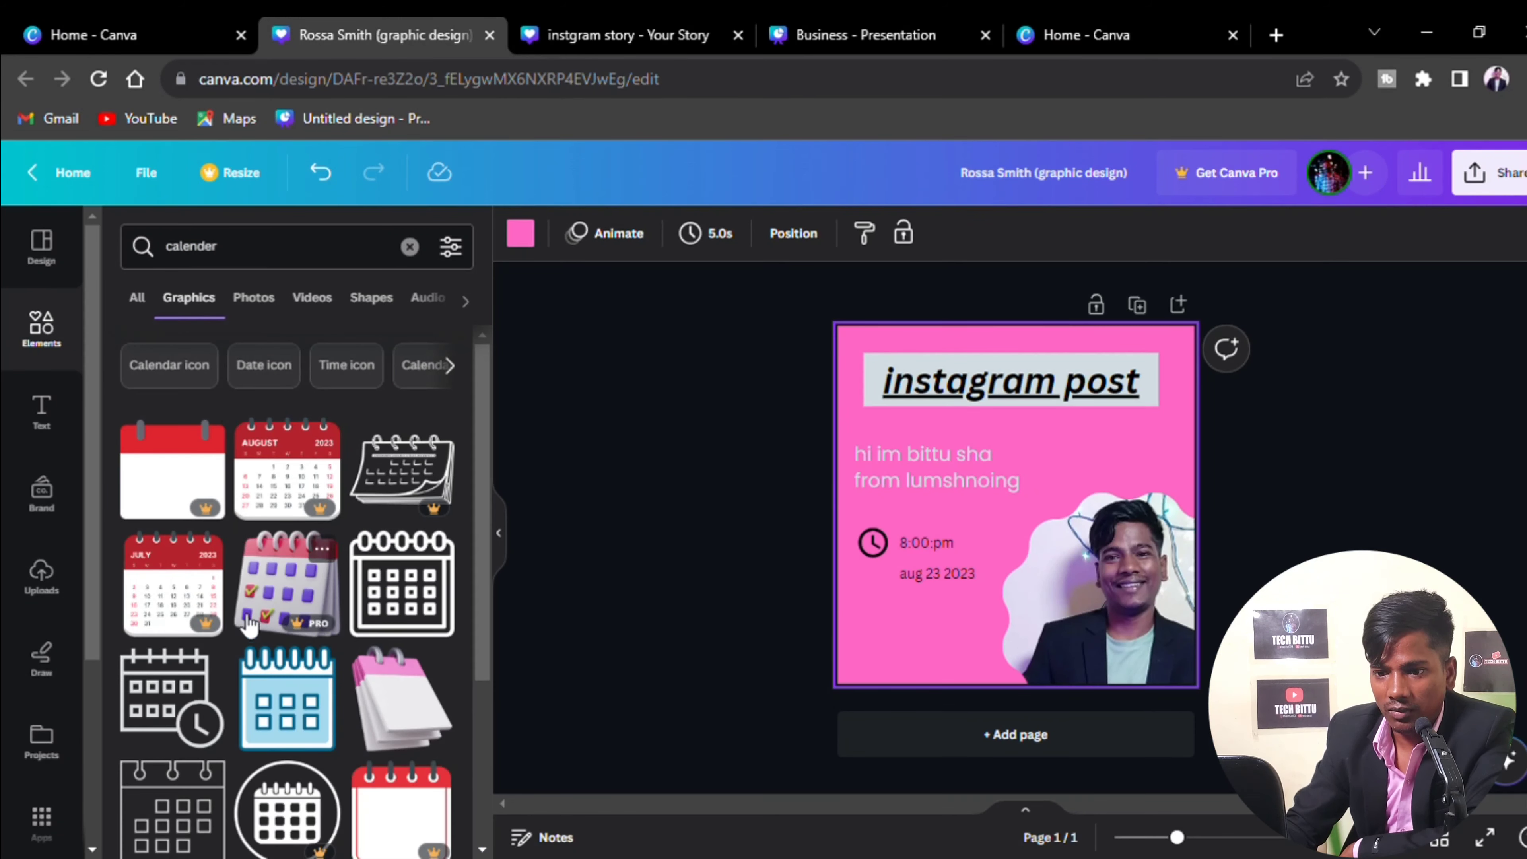
click(408, 609)
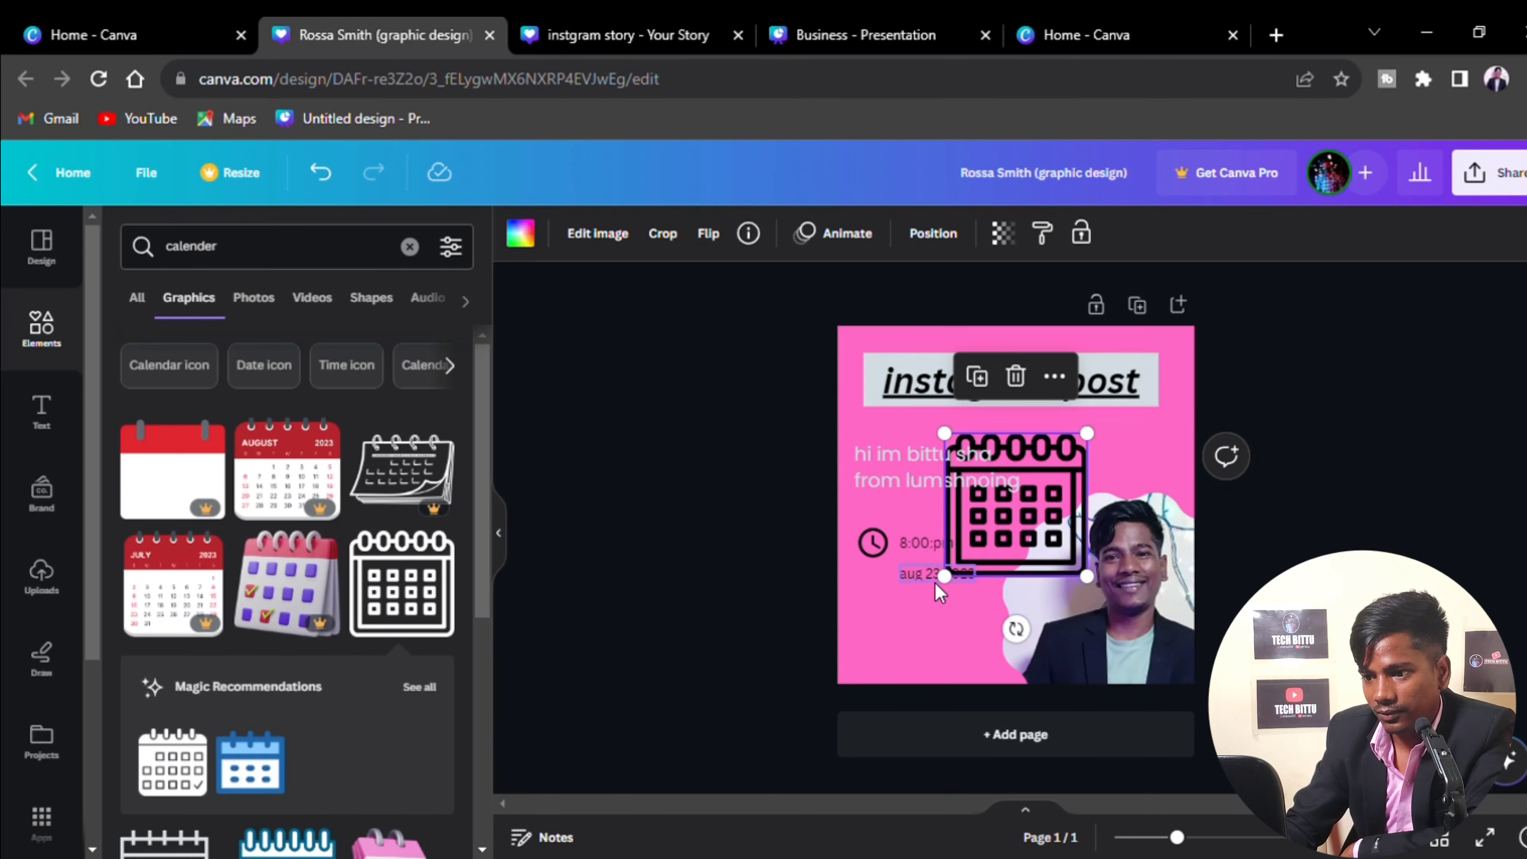
drag(952, 594, 900, 650)
click(973, 642)
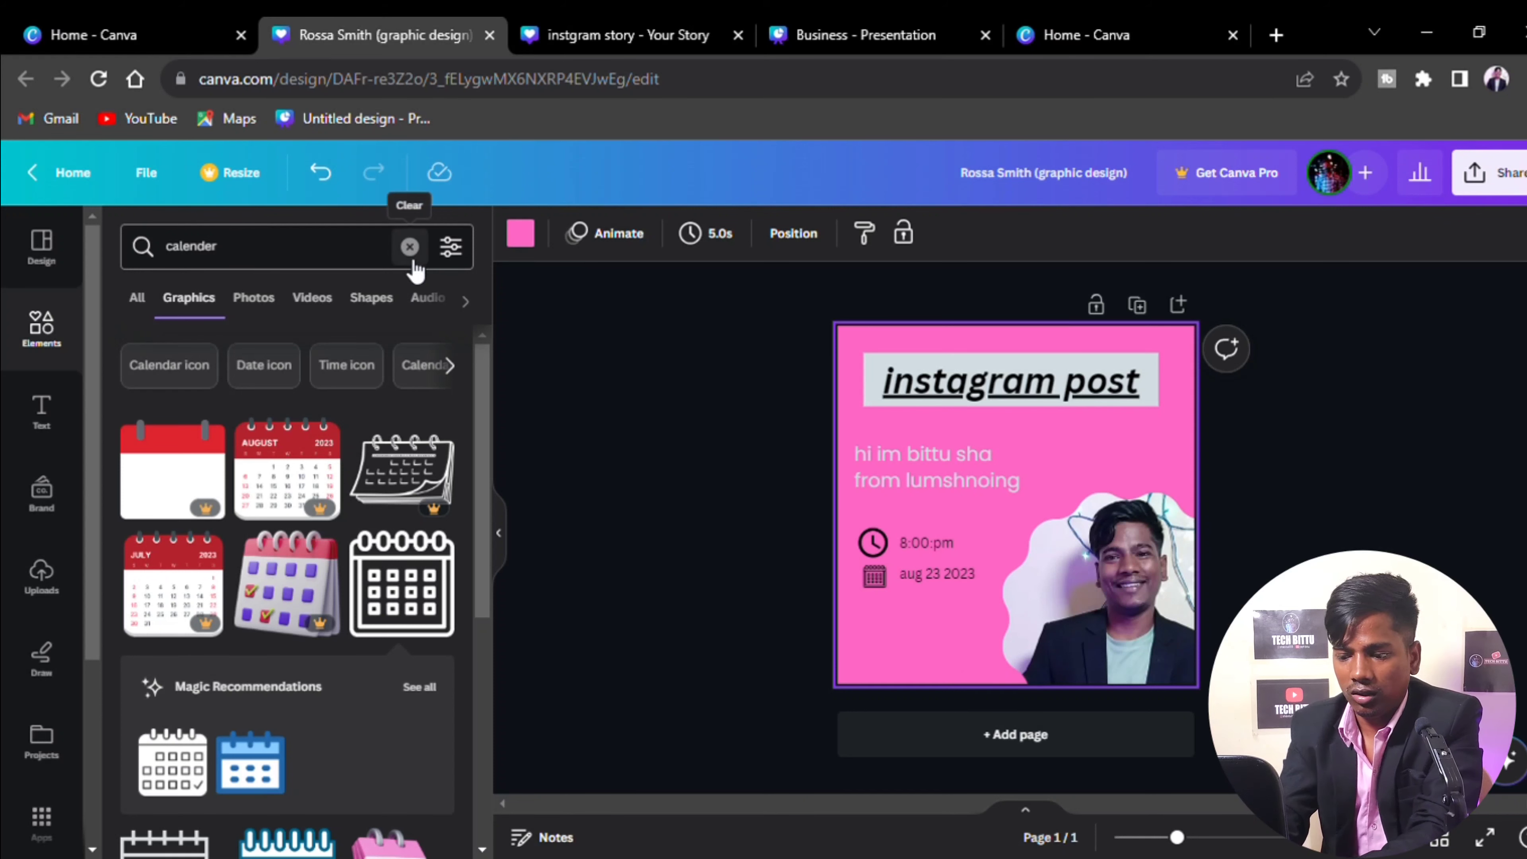
click(410, 246)
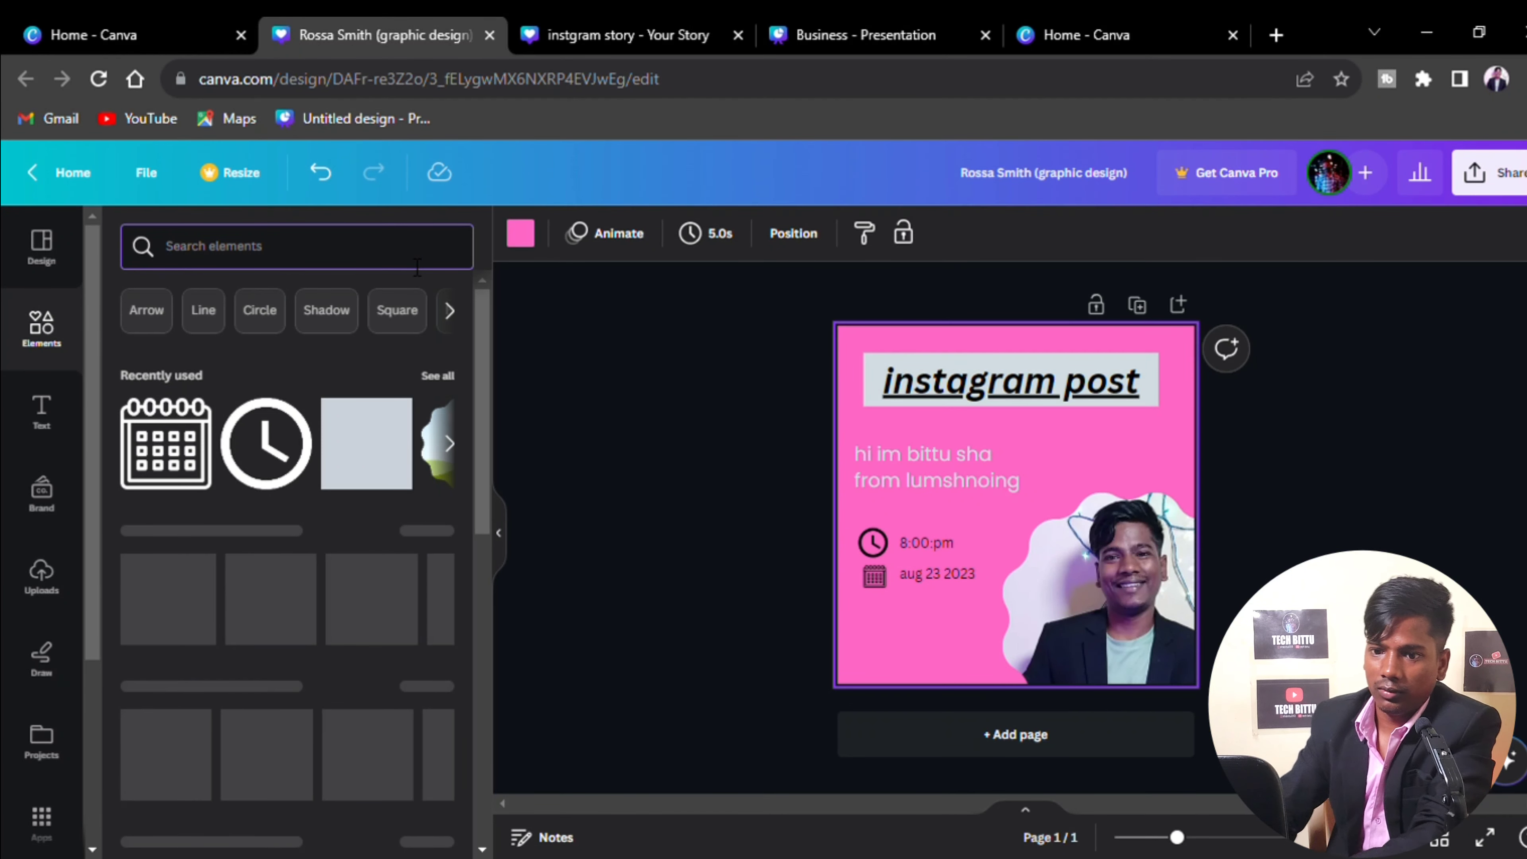
Add the circled phone graphic from a 'call' search, shrink it, and place it in the lower-left corner
text(call)
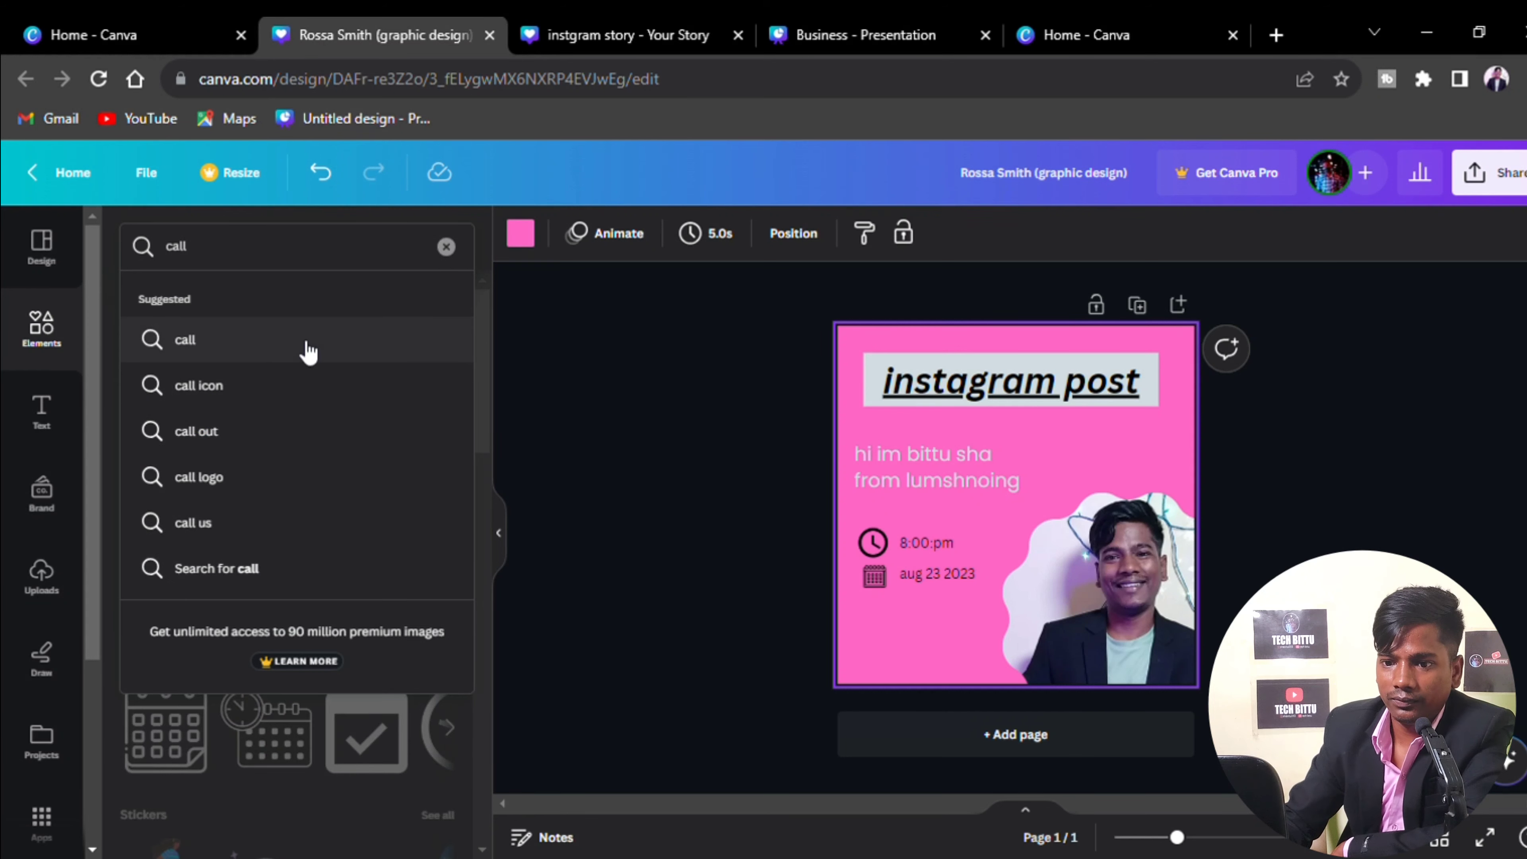
click(278, 394)
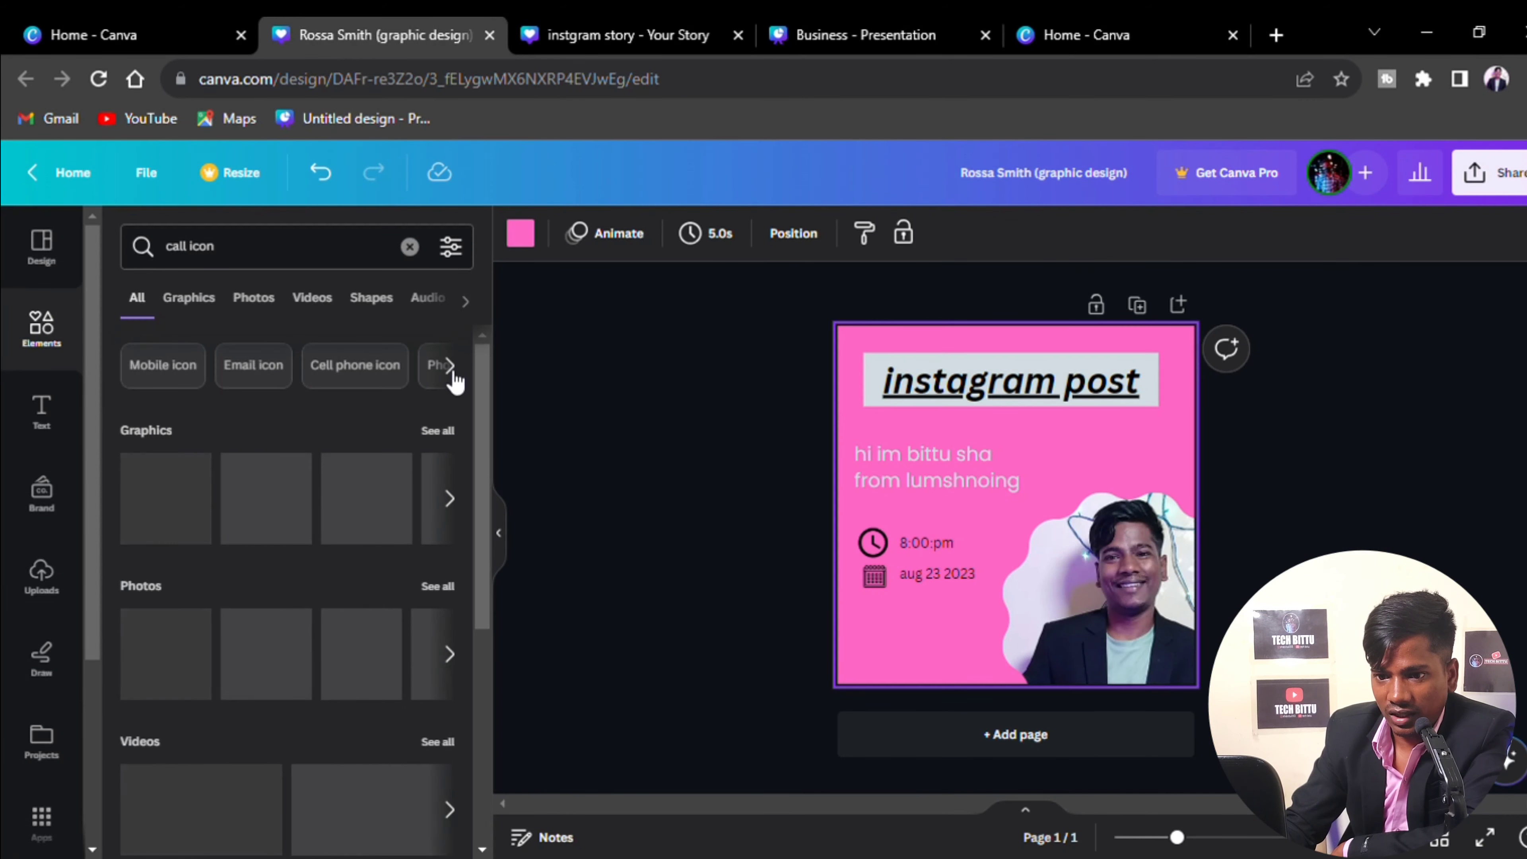
click(201, 305)
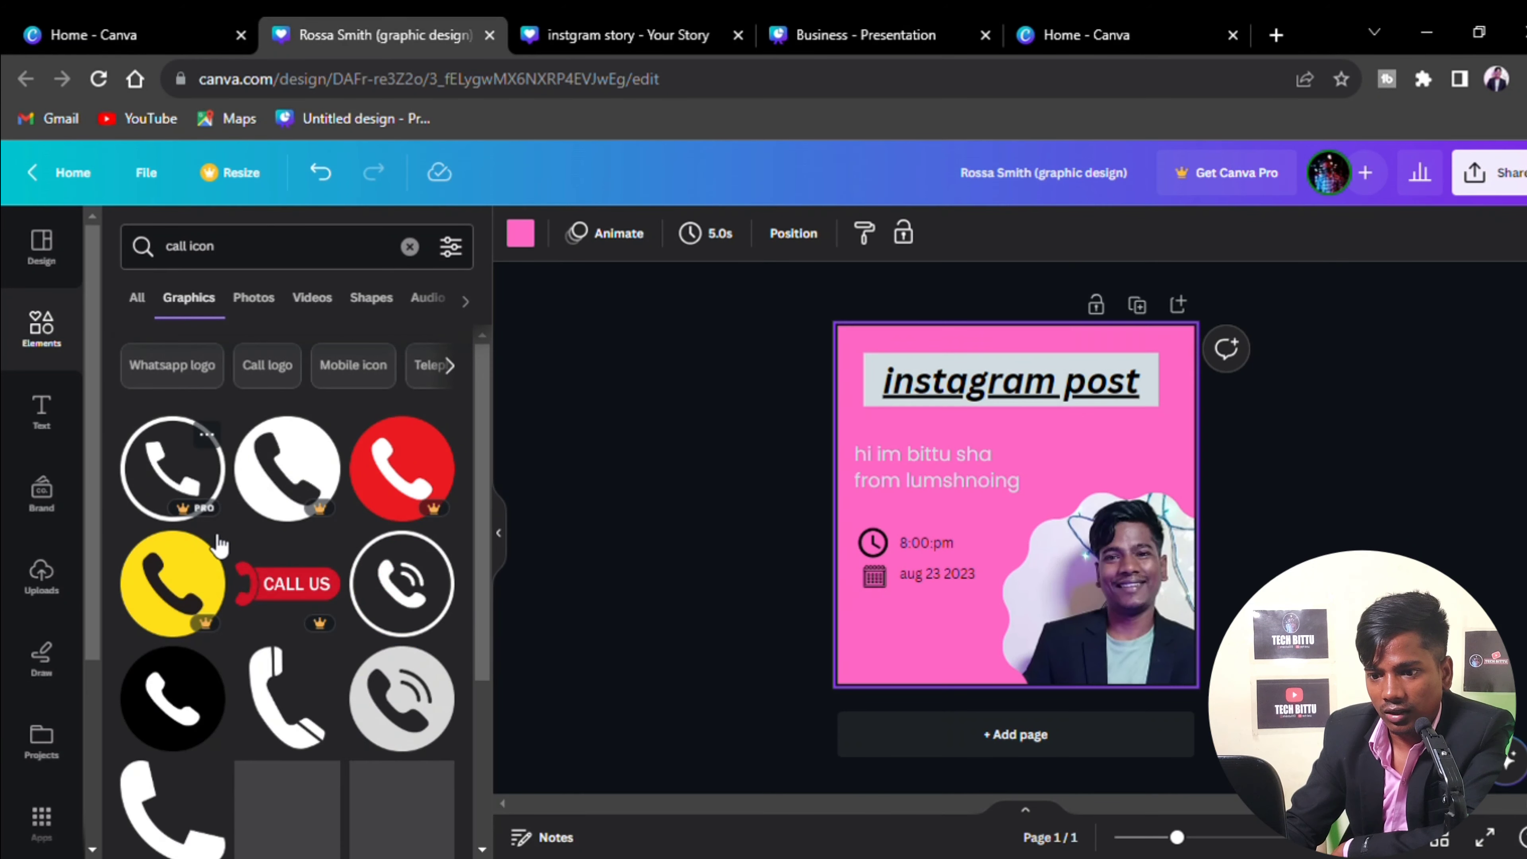
click(402, 596)
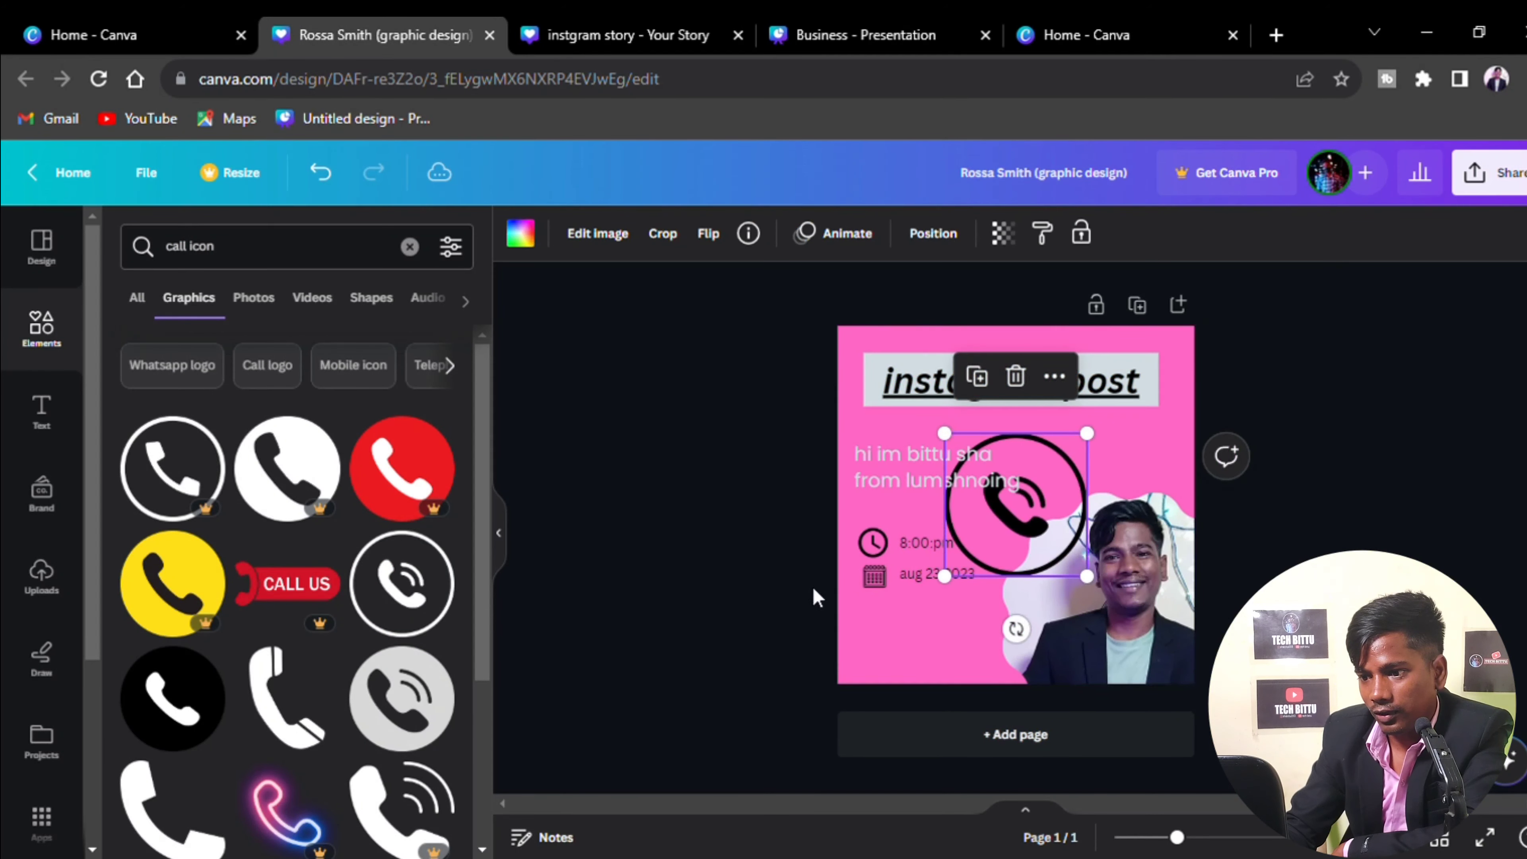
drag(1098, 582, 991, 481)
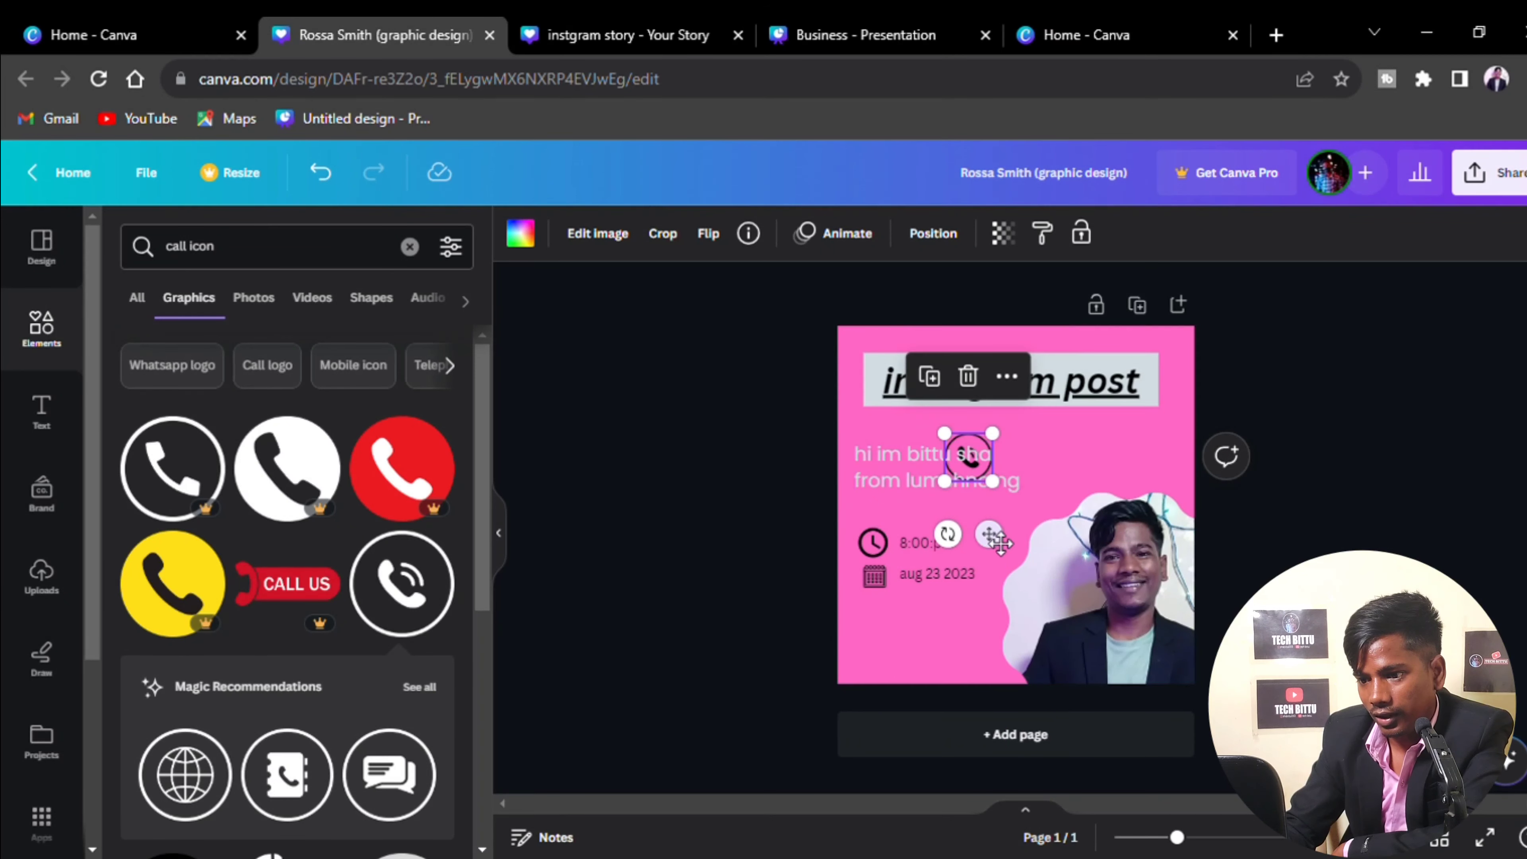
drag(989, 533, 900, 626)
drag(923, 697, 902, 736)
click(953, 631)
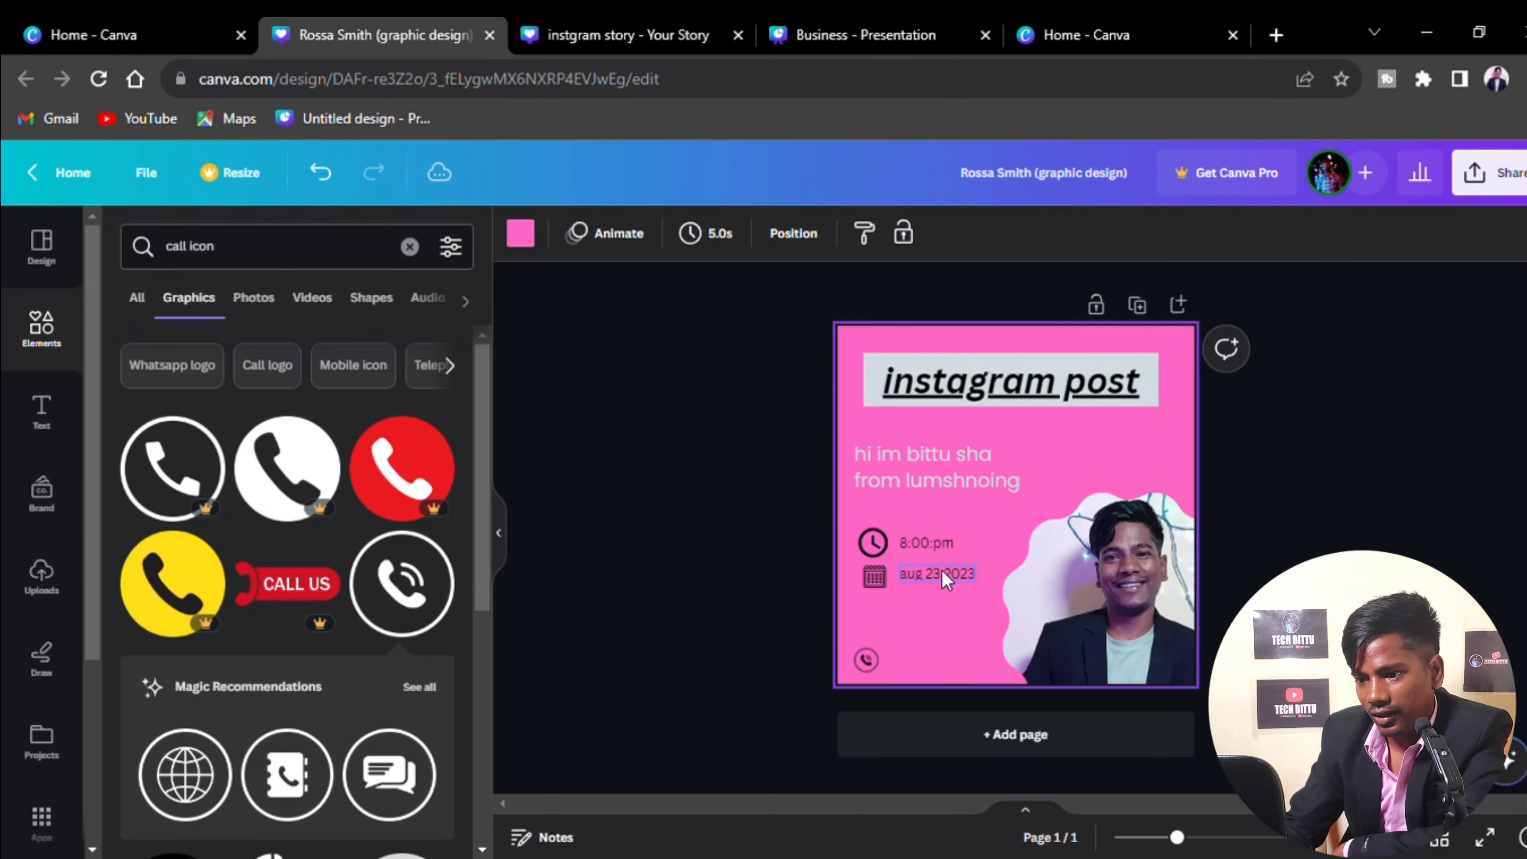
click(941, 570)
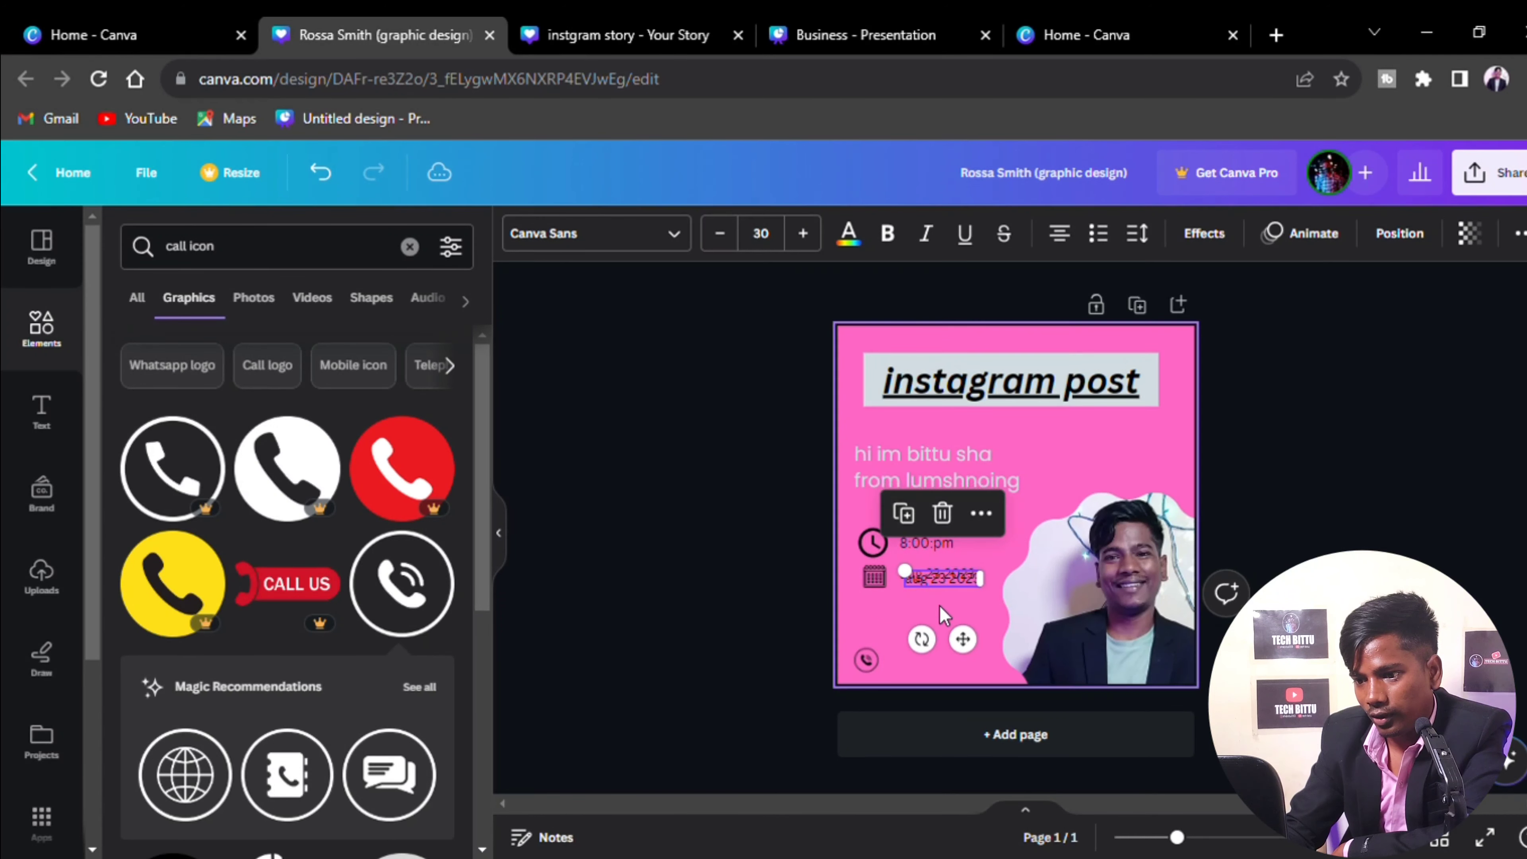
Move the date text box beside the phone icon and replace its text with the phone number
drag(957, 633, 955, 726)
double_click(951, 661)
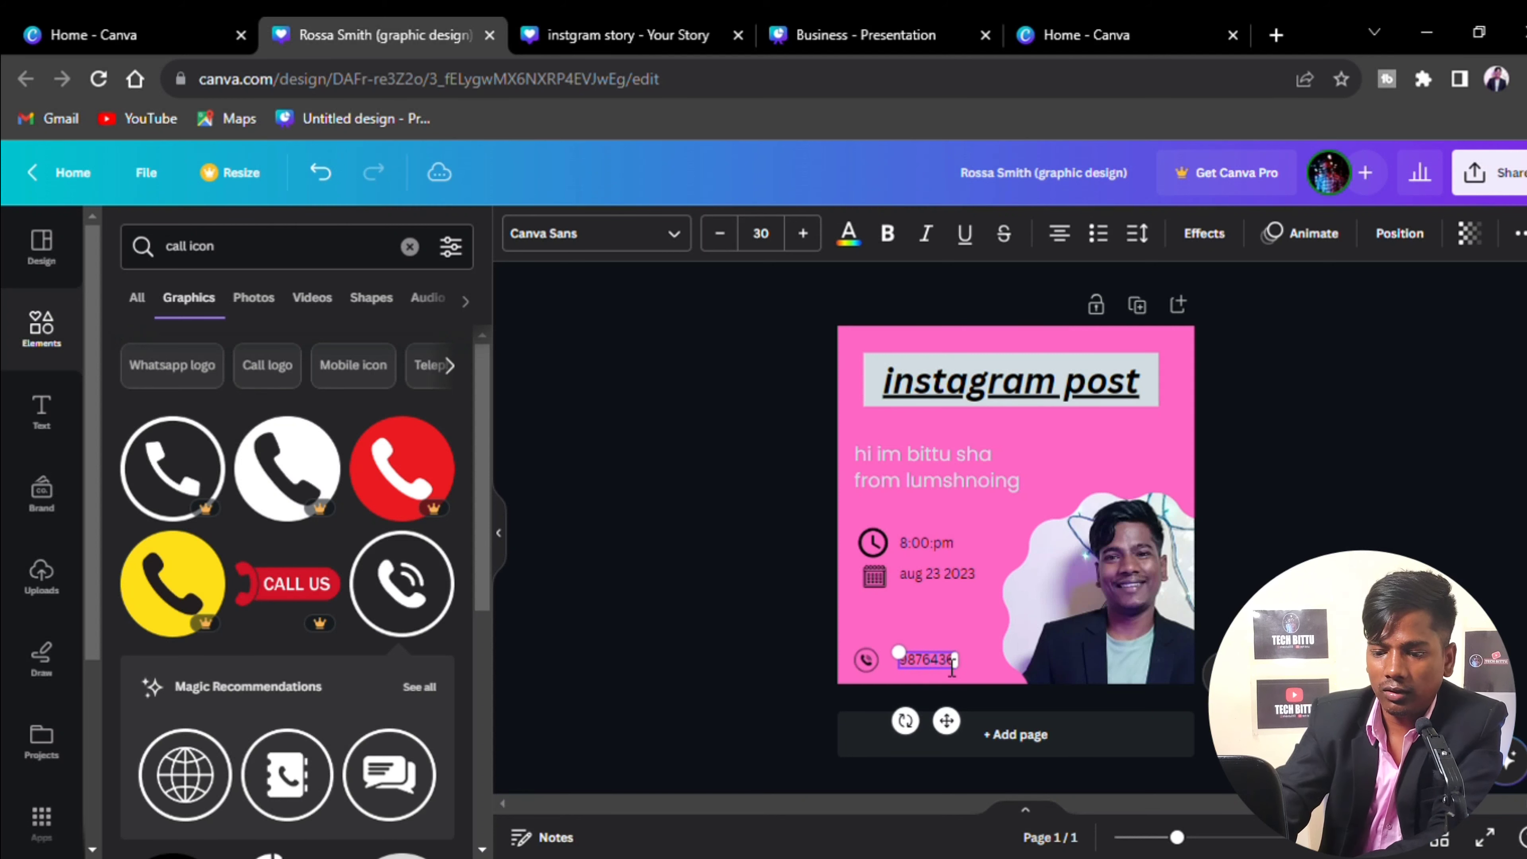
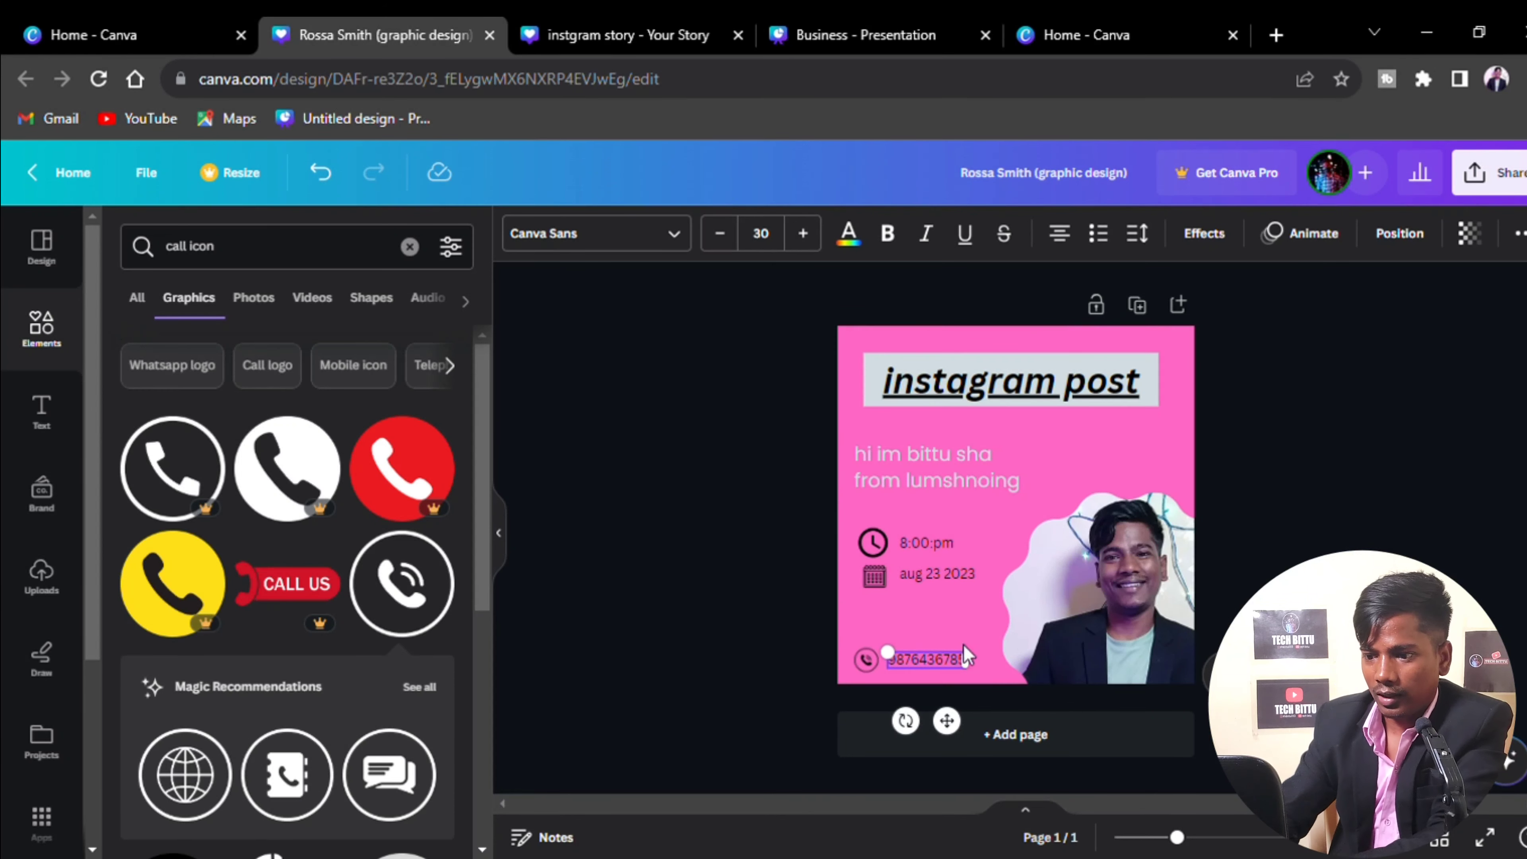
click(962, 645)
click(938, 665)
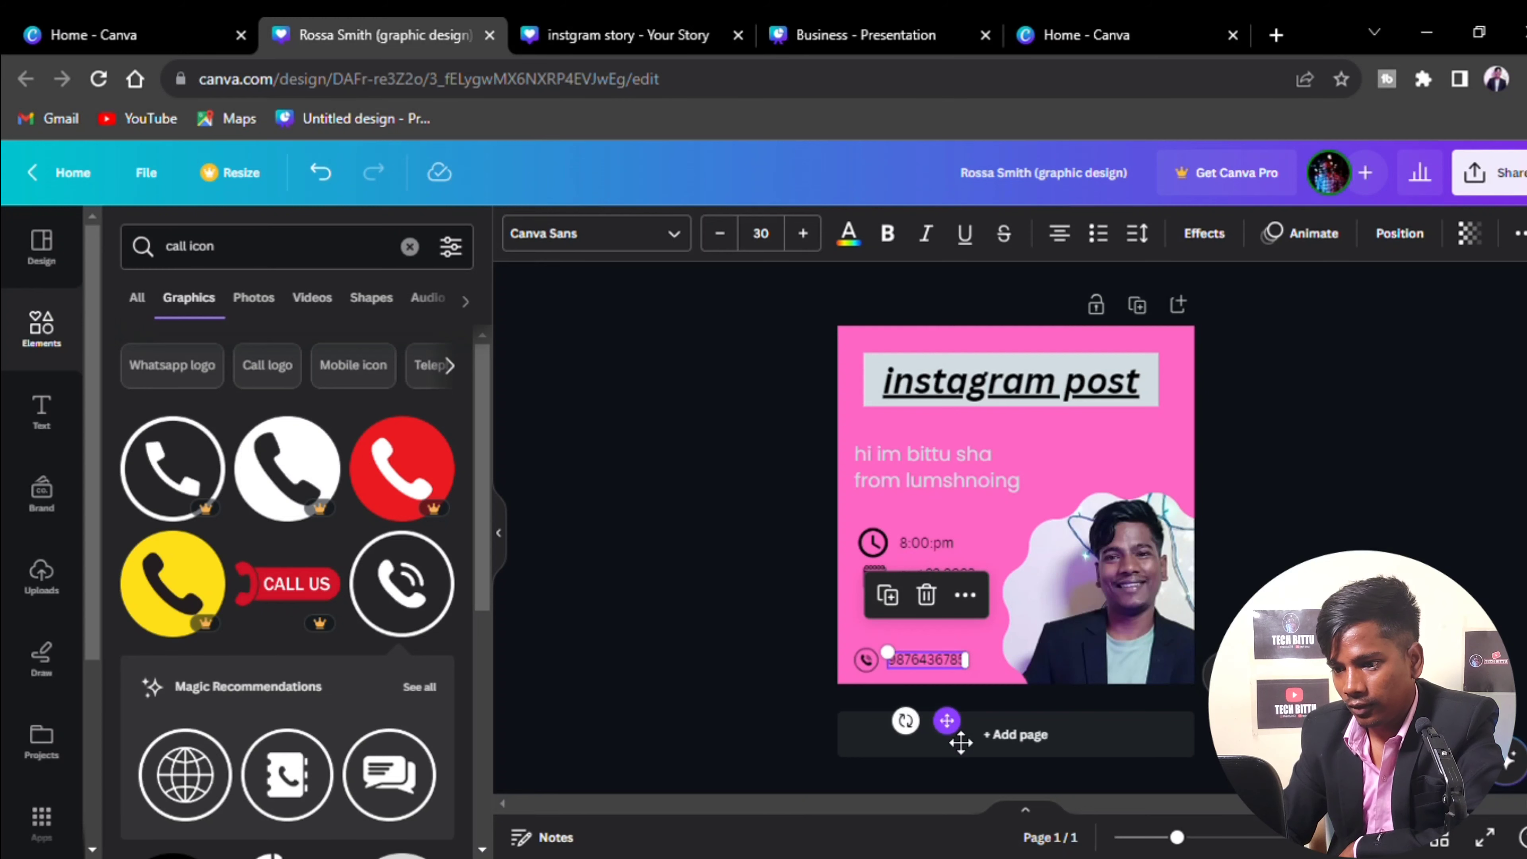
click(759, 699)
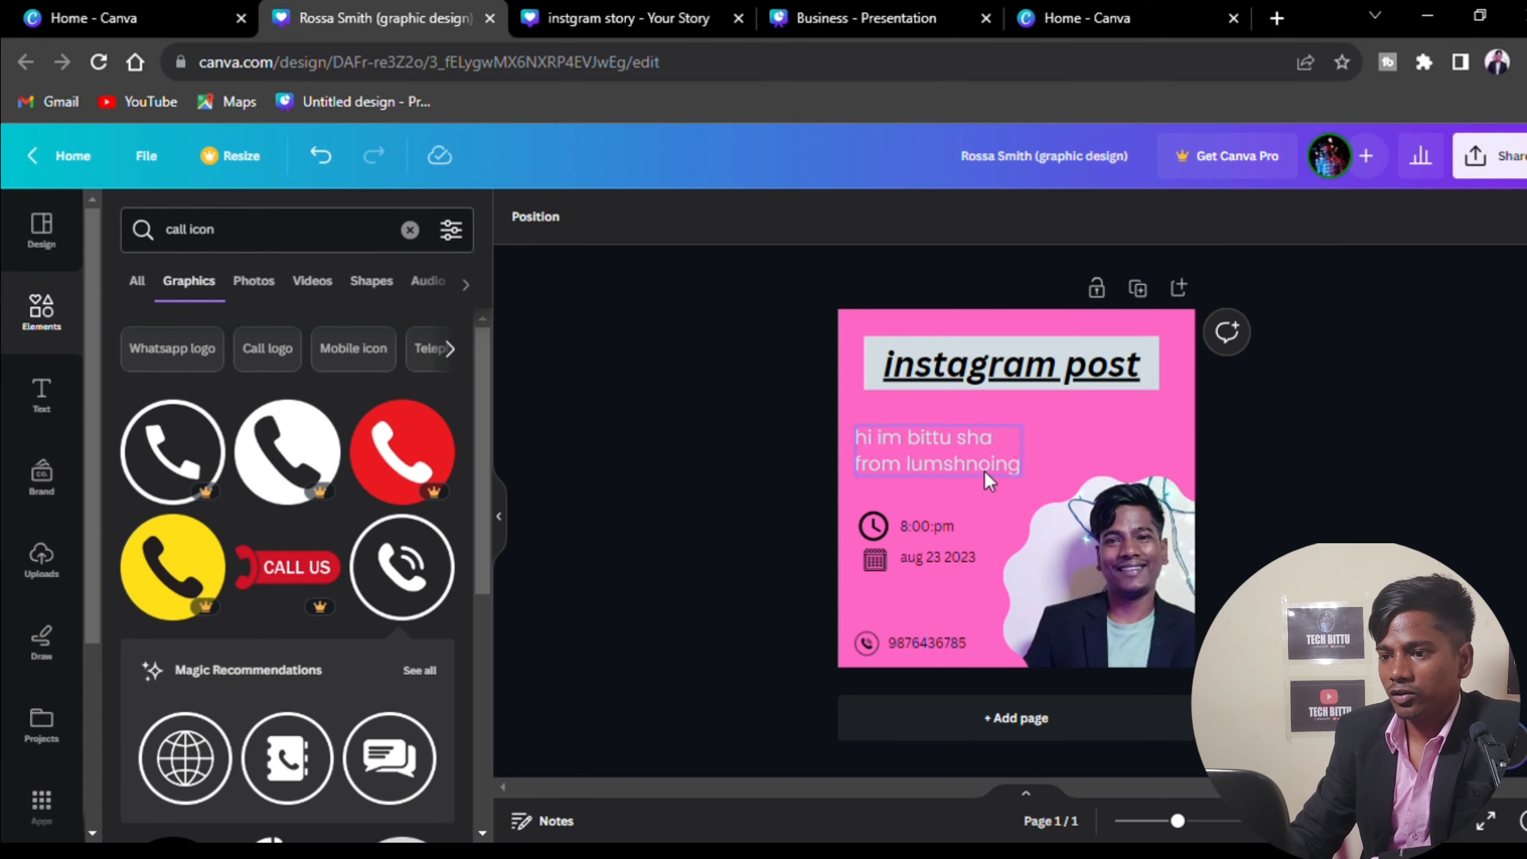
Animate the heading with Tectonic, the intro text with Ascend, and the photo with Pop
click(1058, 364)
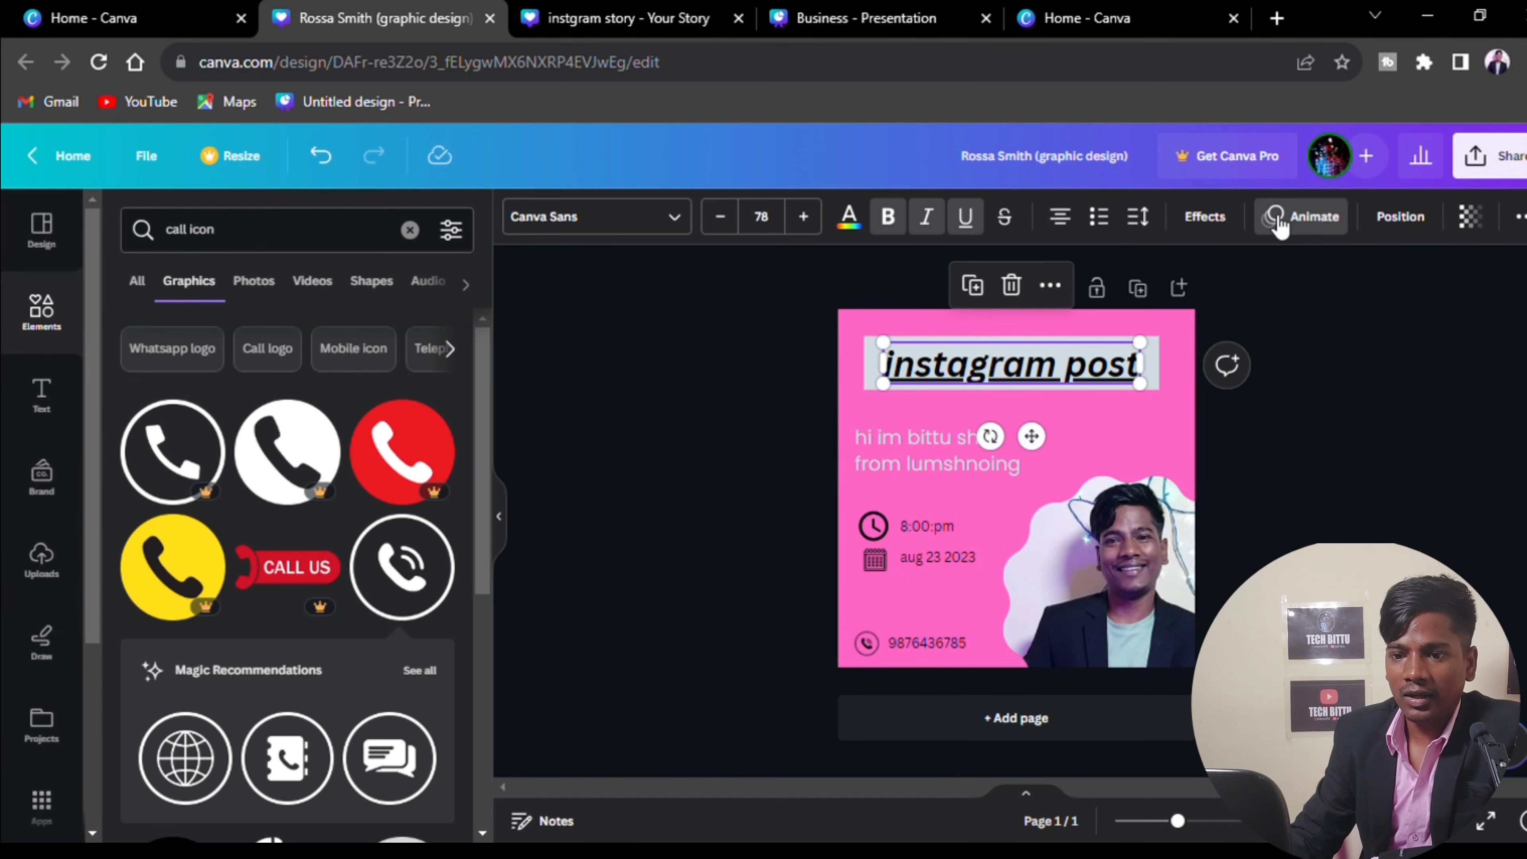
click(1280, 224)
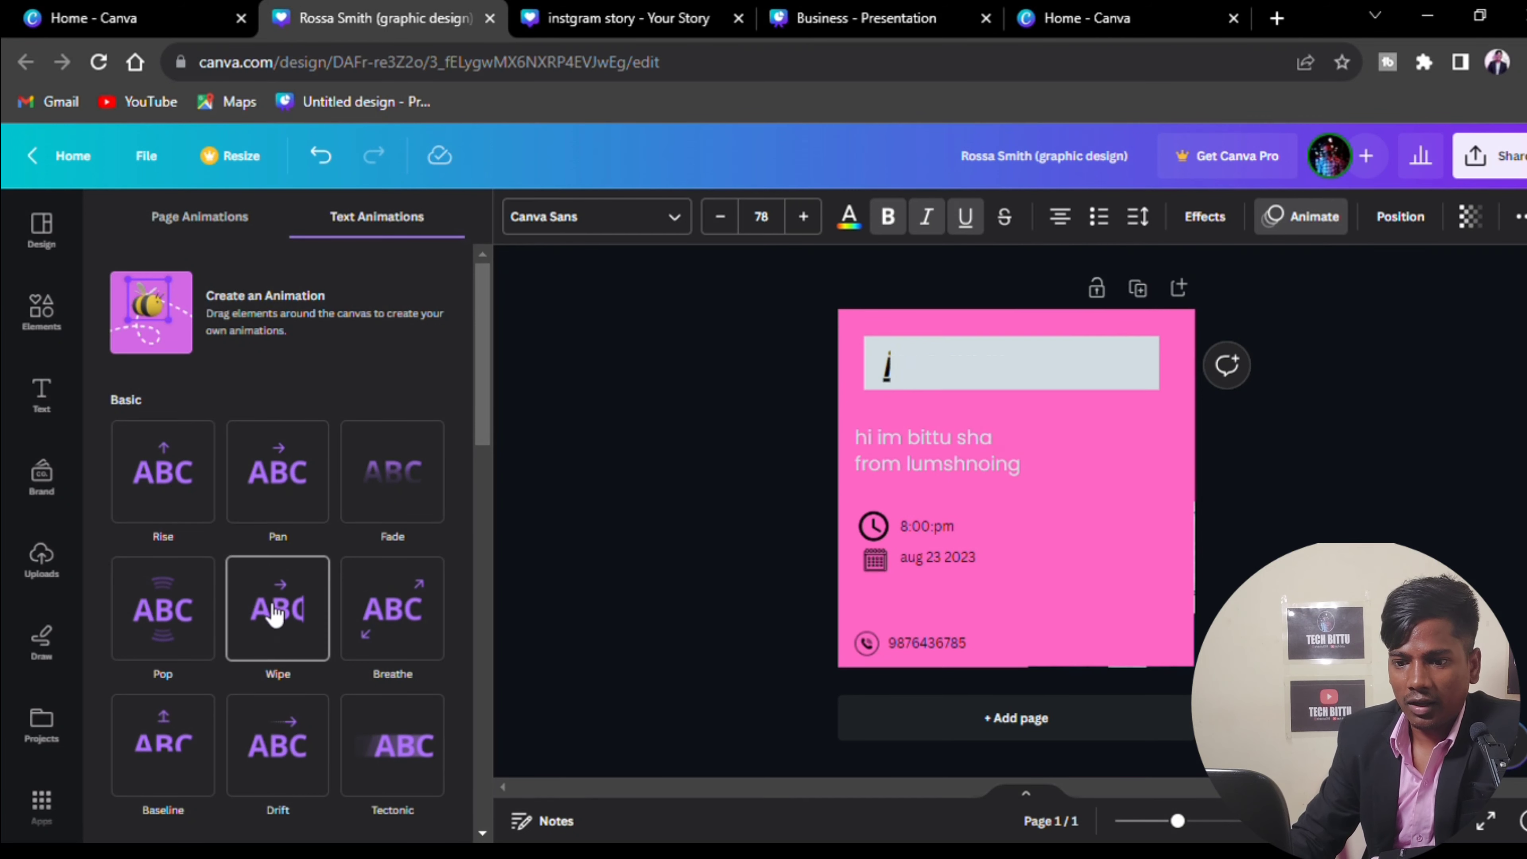
scroll(279, 619, down, 4)
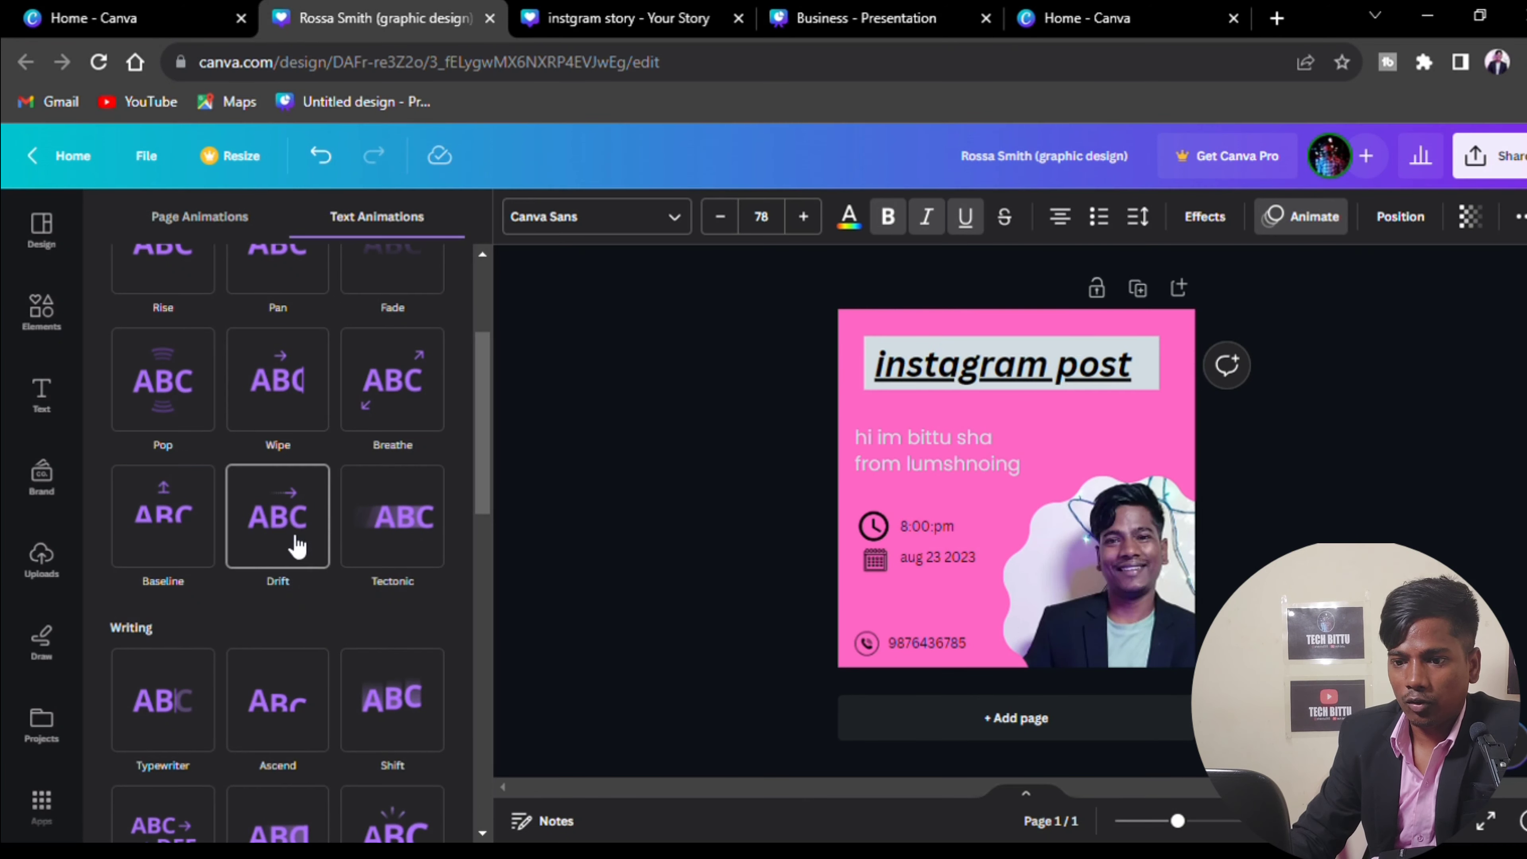
click(396, 517)
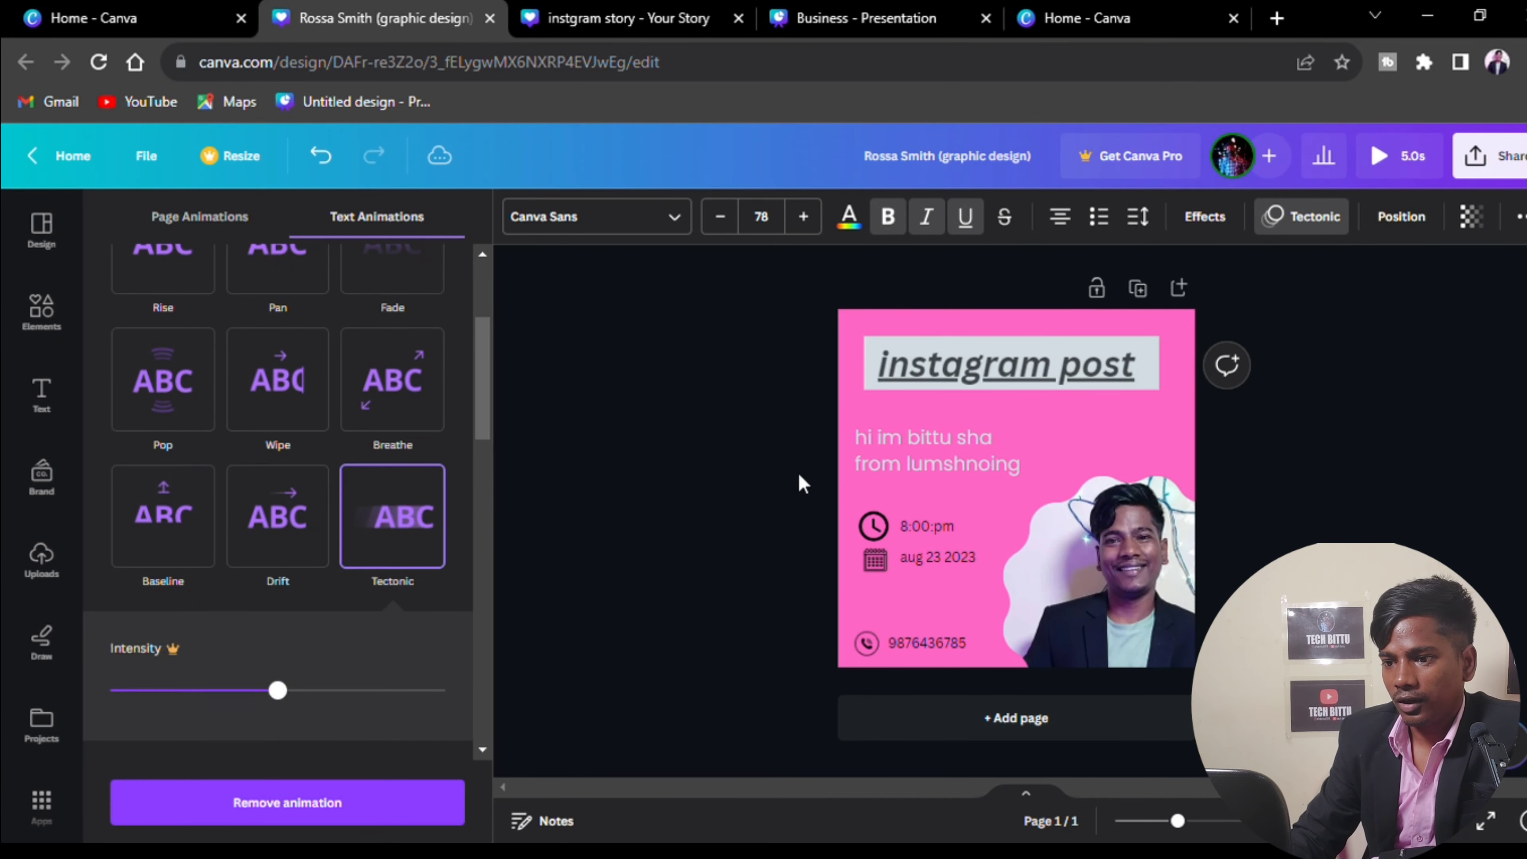
click(907, 458)
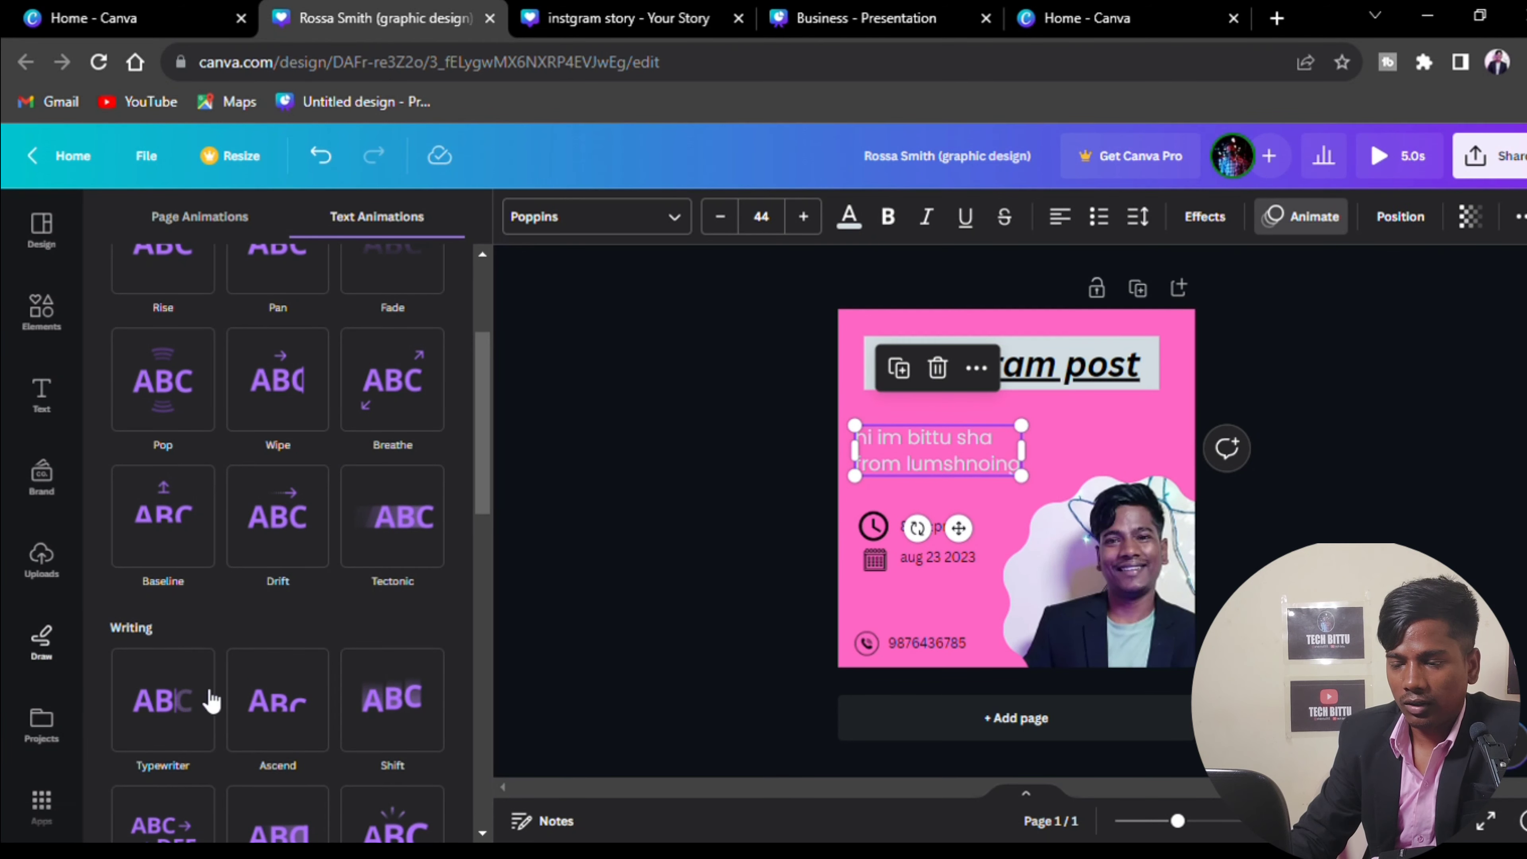
click(275, 699)
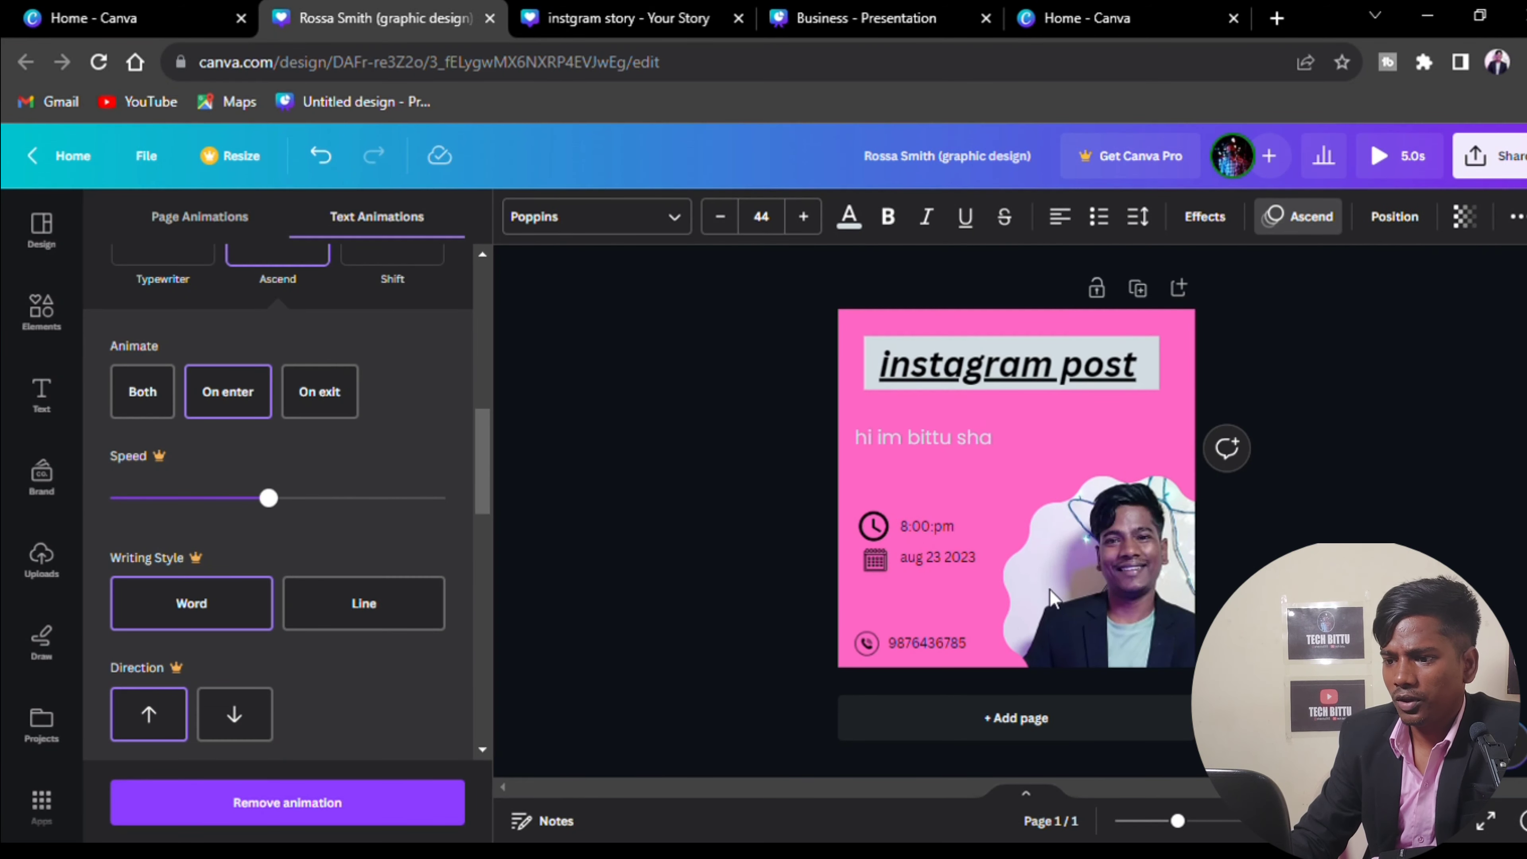
click(1058, 607)
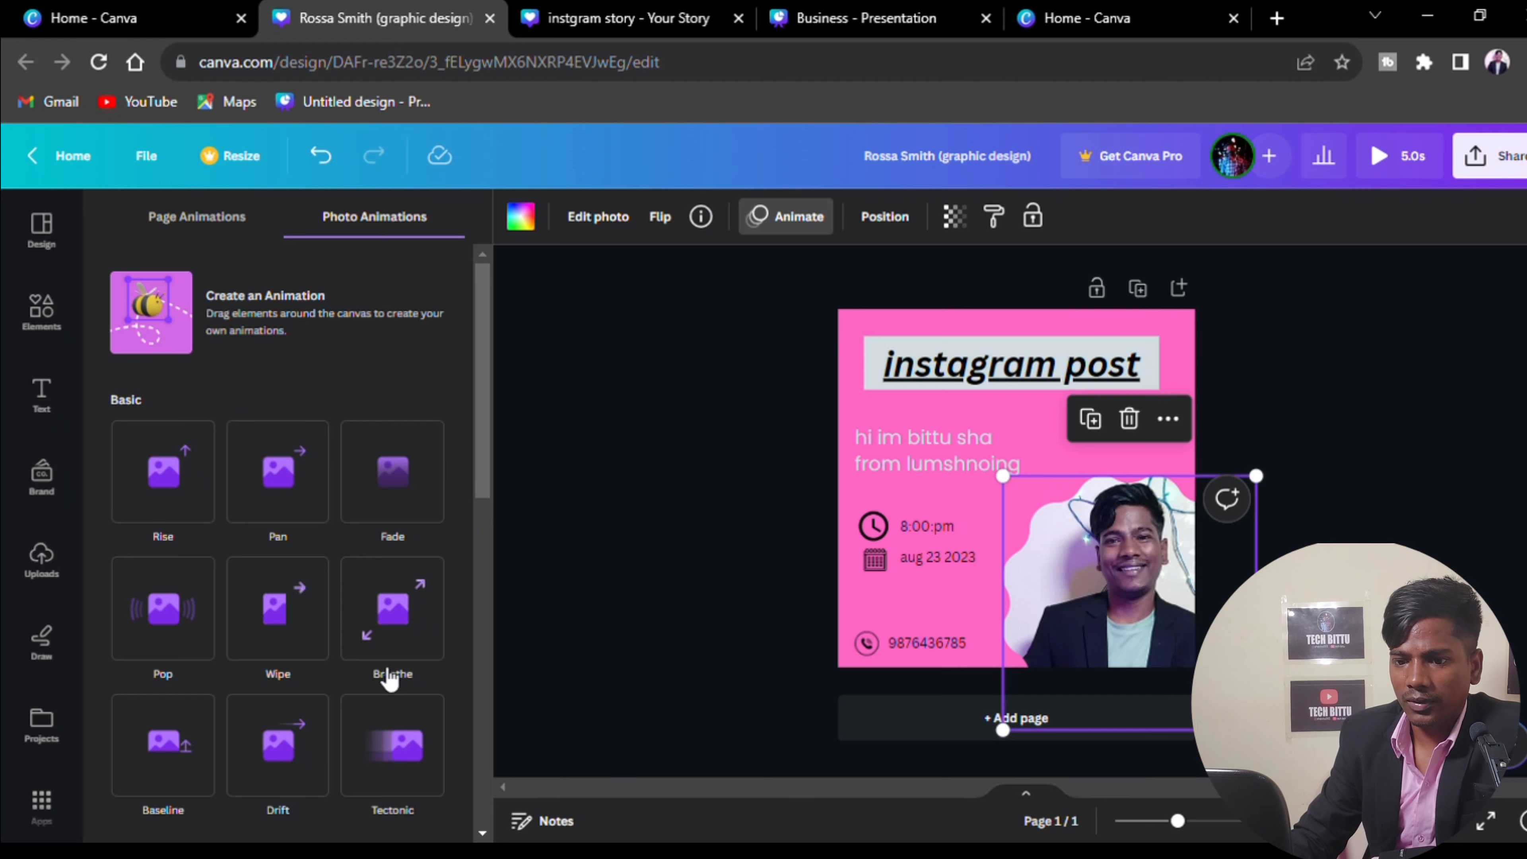
click(170, 610)
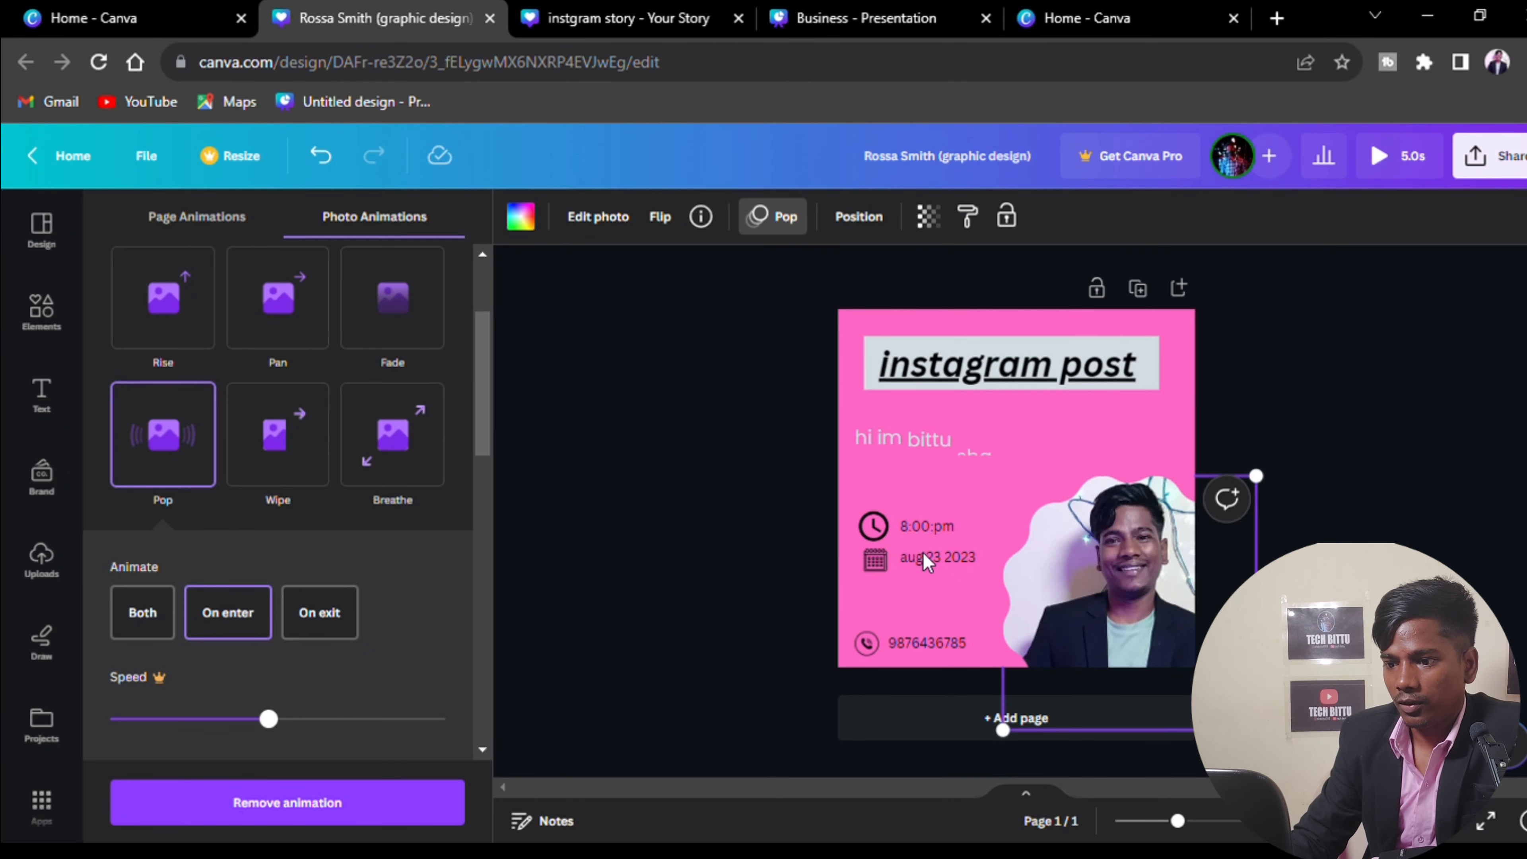
Give the phone number a Shift animation and the date a Spread animation, then preview full-screen
double_click(933, 644)
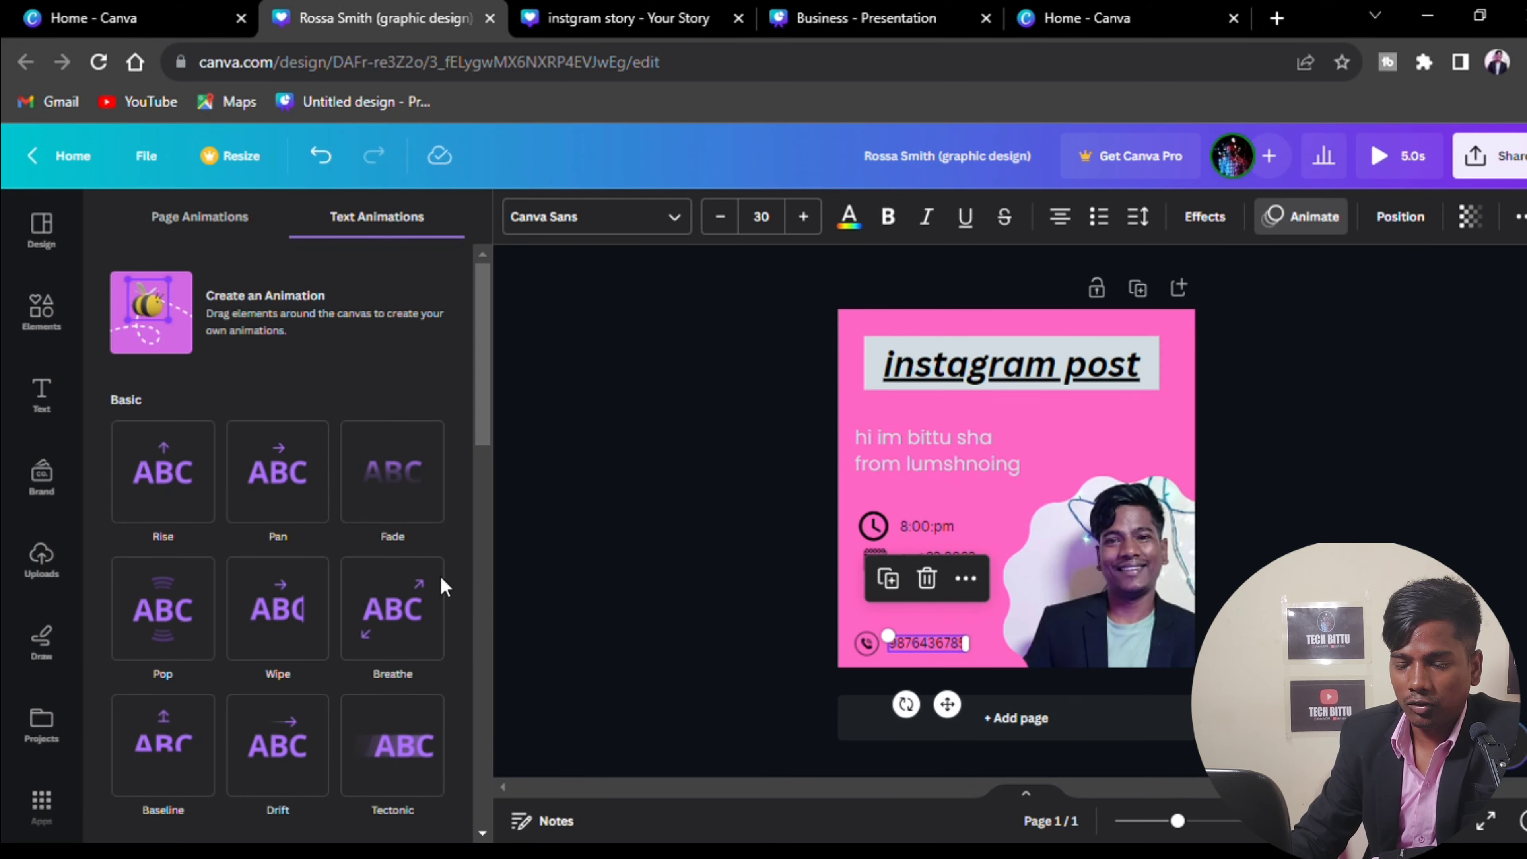
scroll(379, 664, down, 5)
click(392, 706)
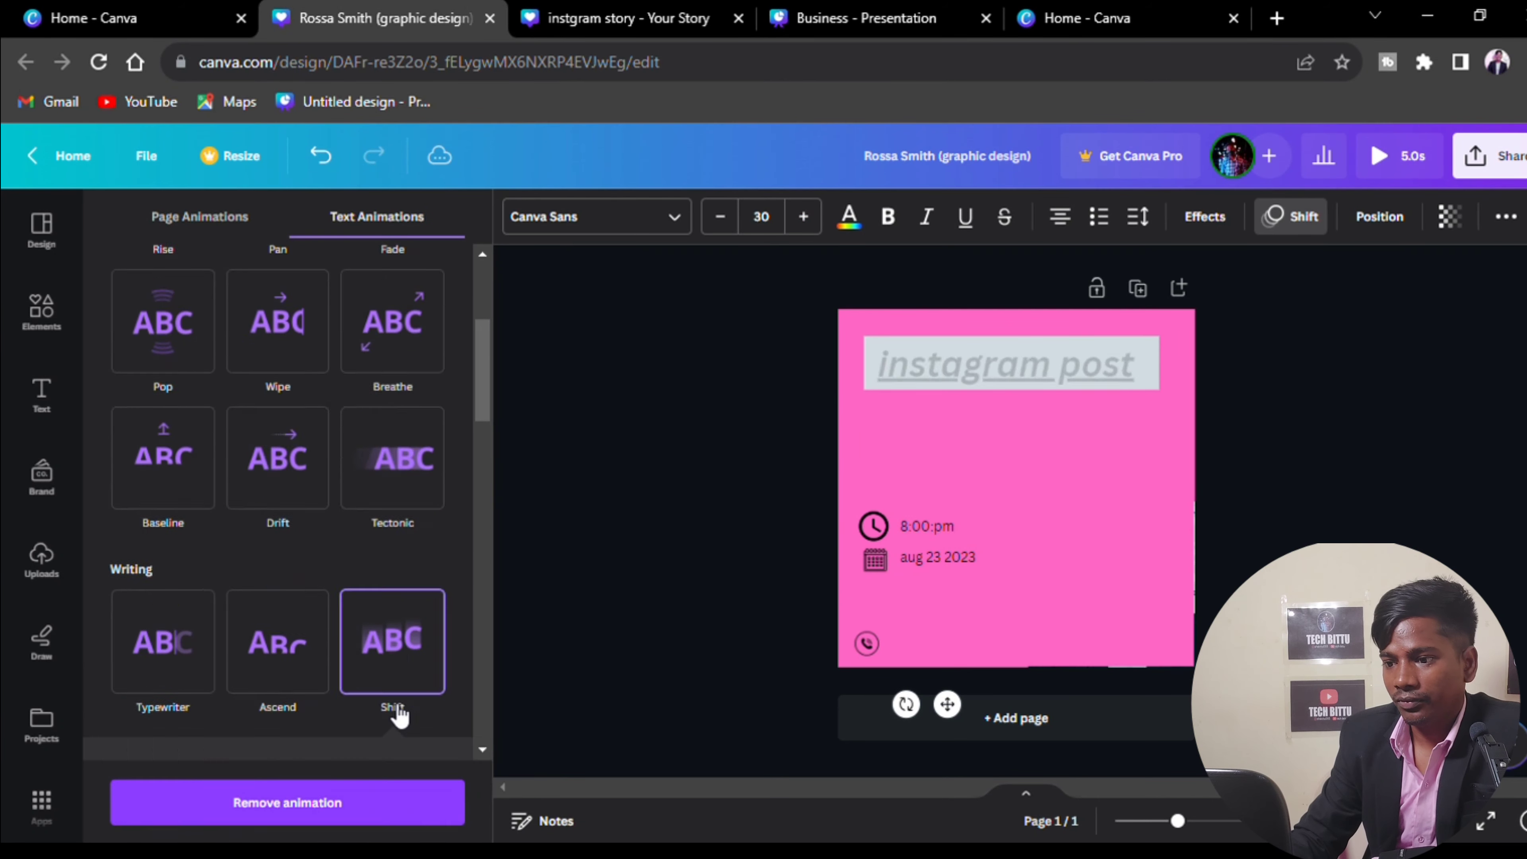
double_click(922, 566)
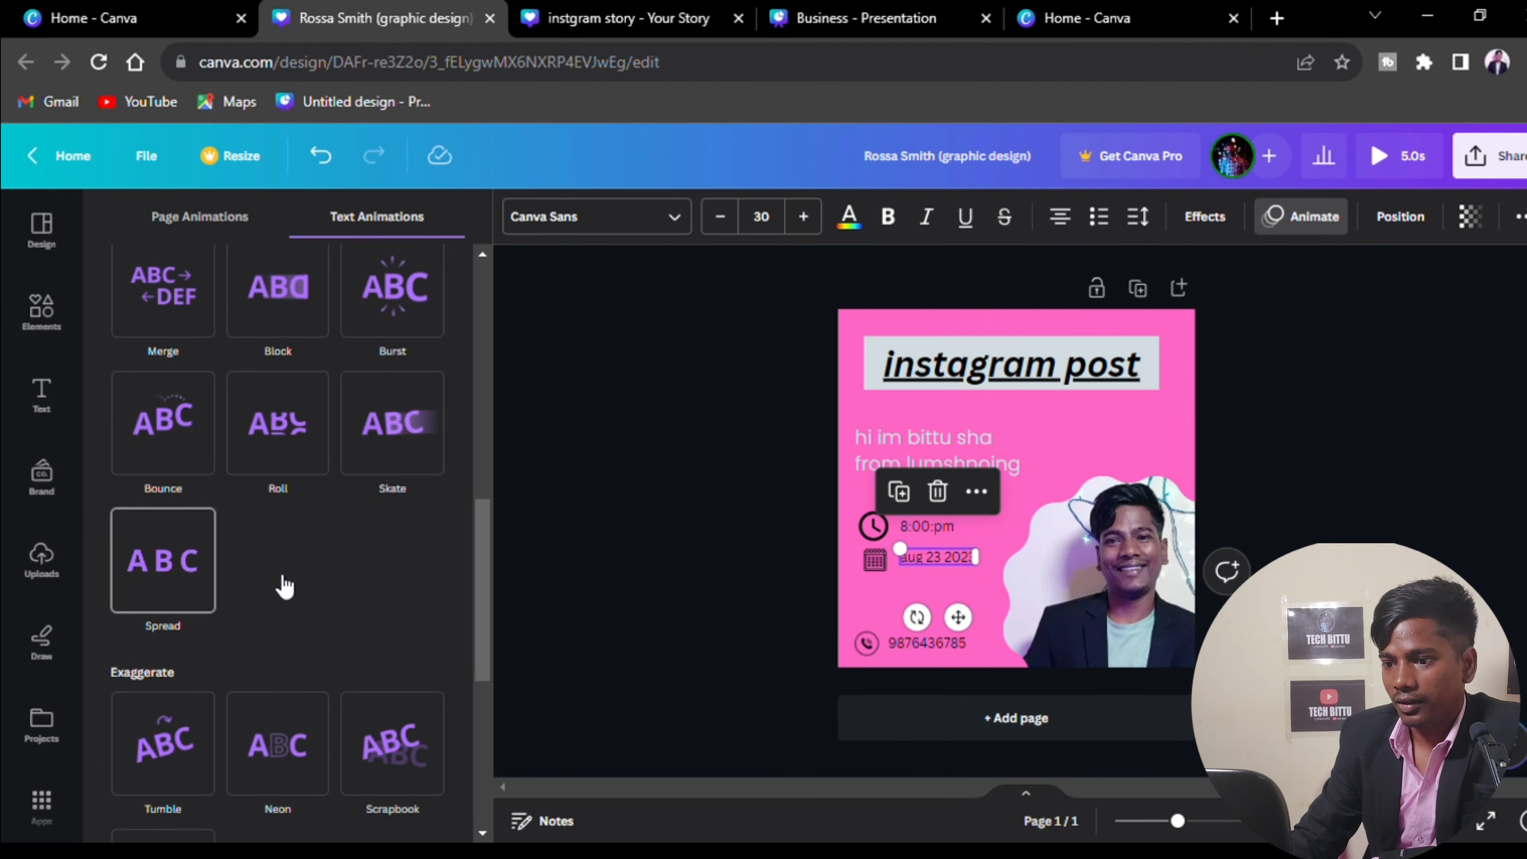
click(199, 571)
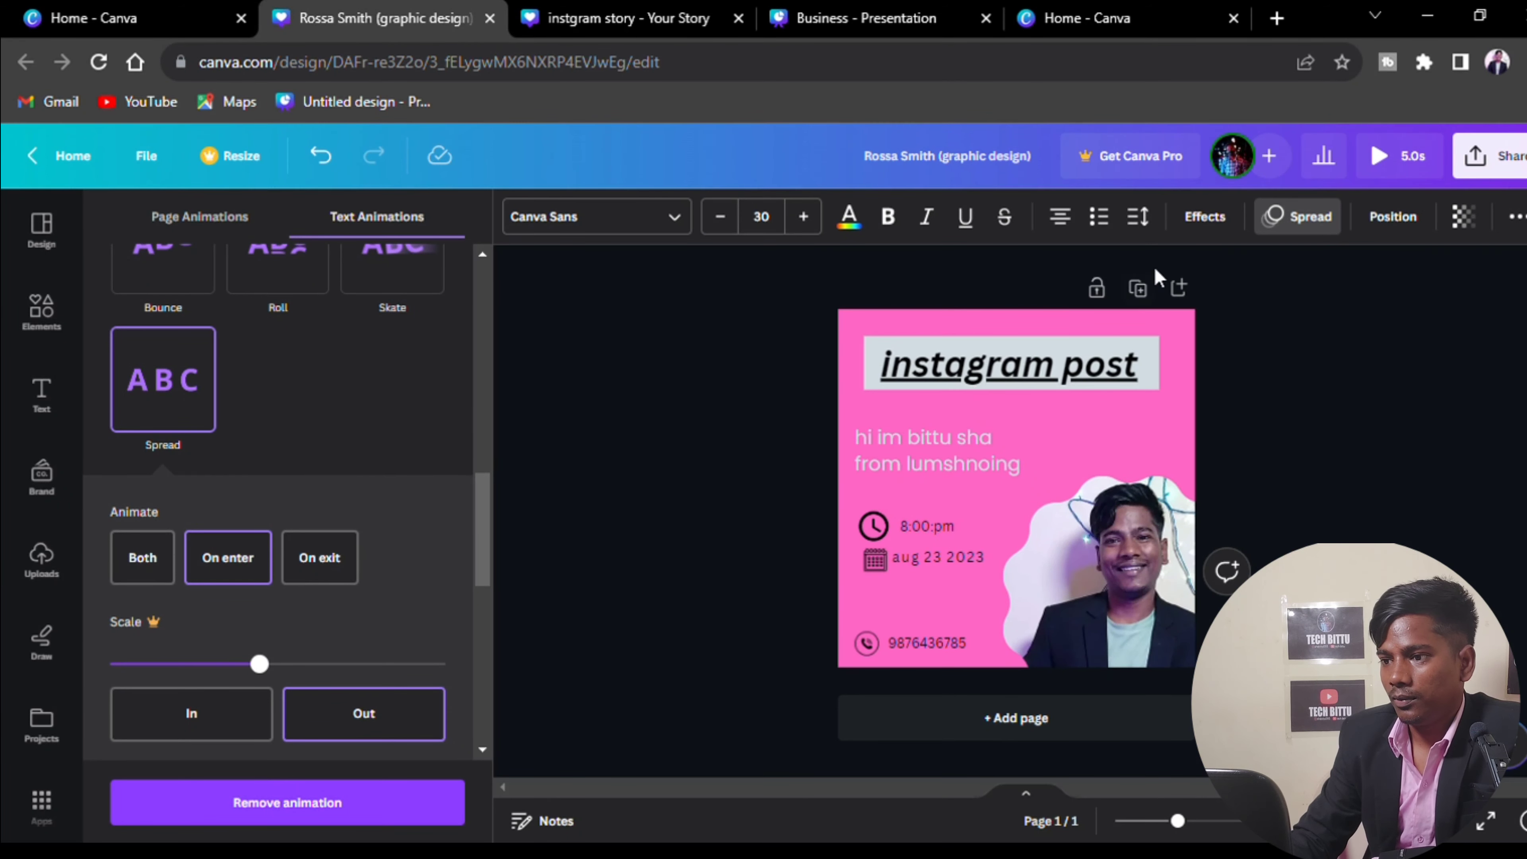
click(1378, 157)
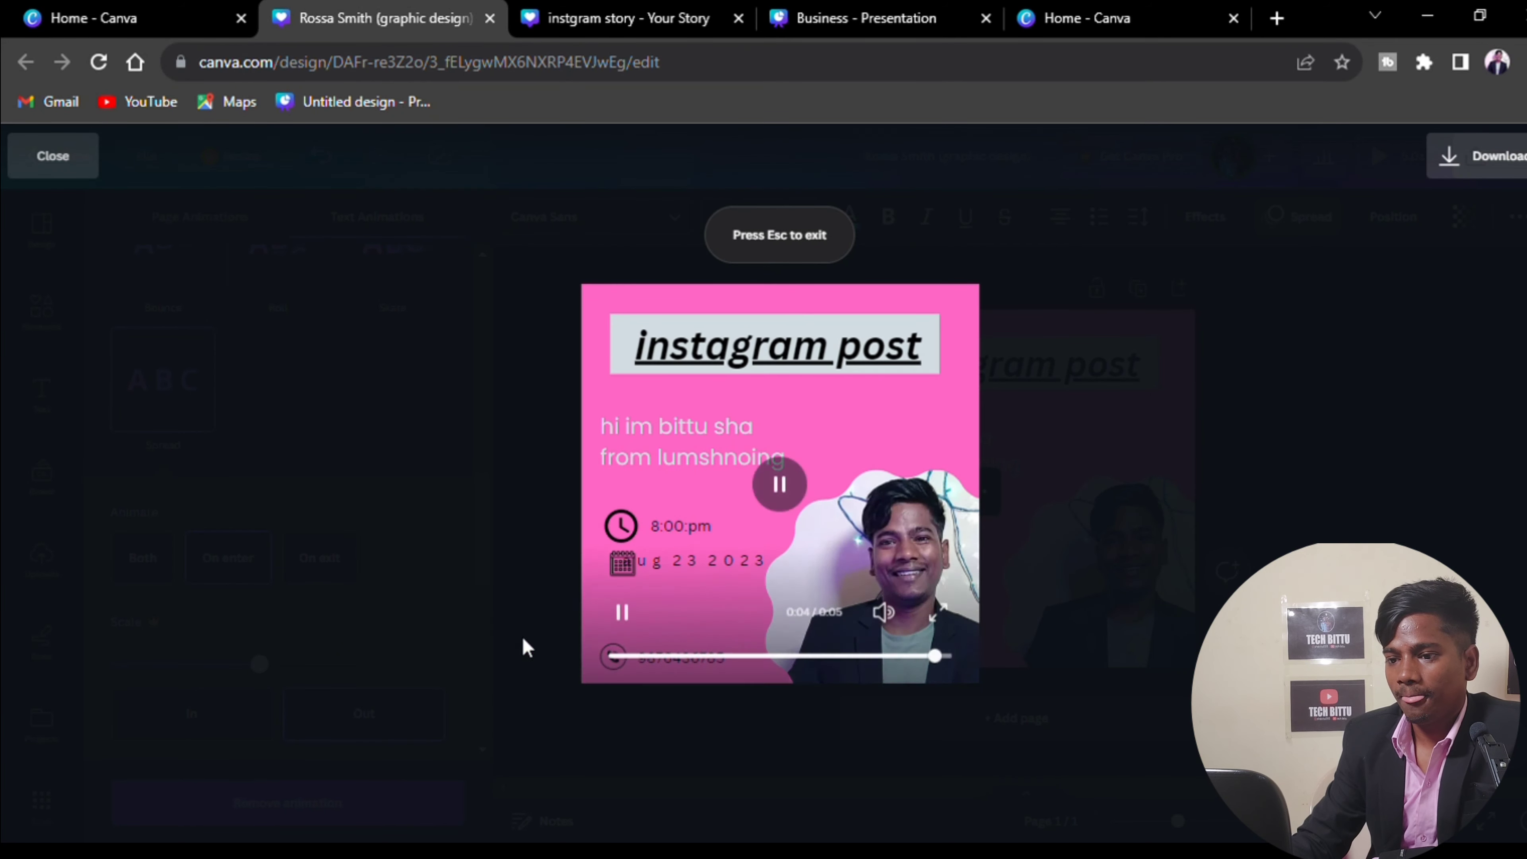
Replay the animated preview from the start, then close it to return to the editor
click(780, 484)
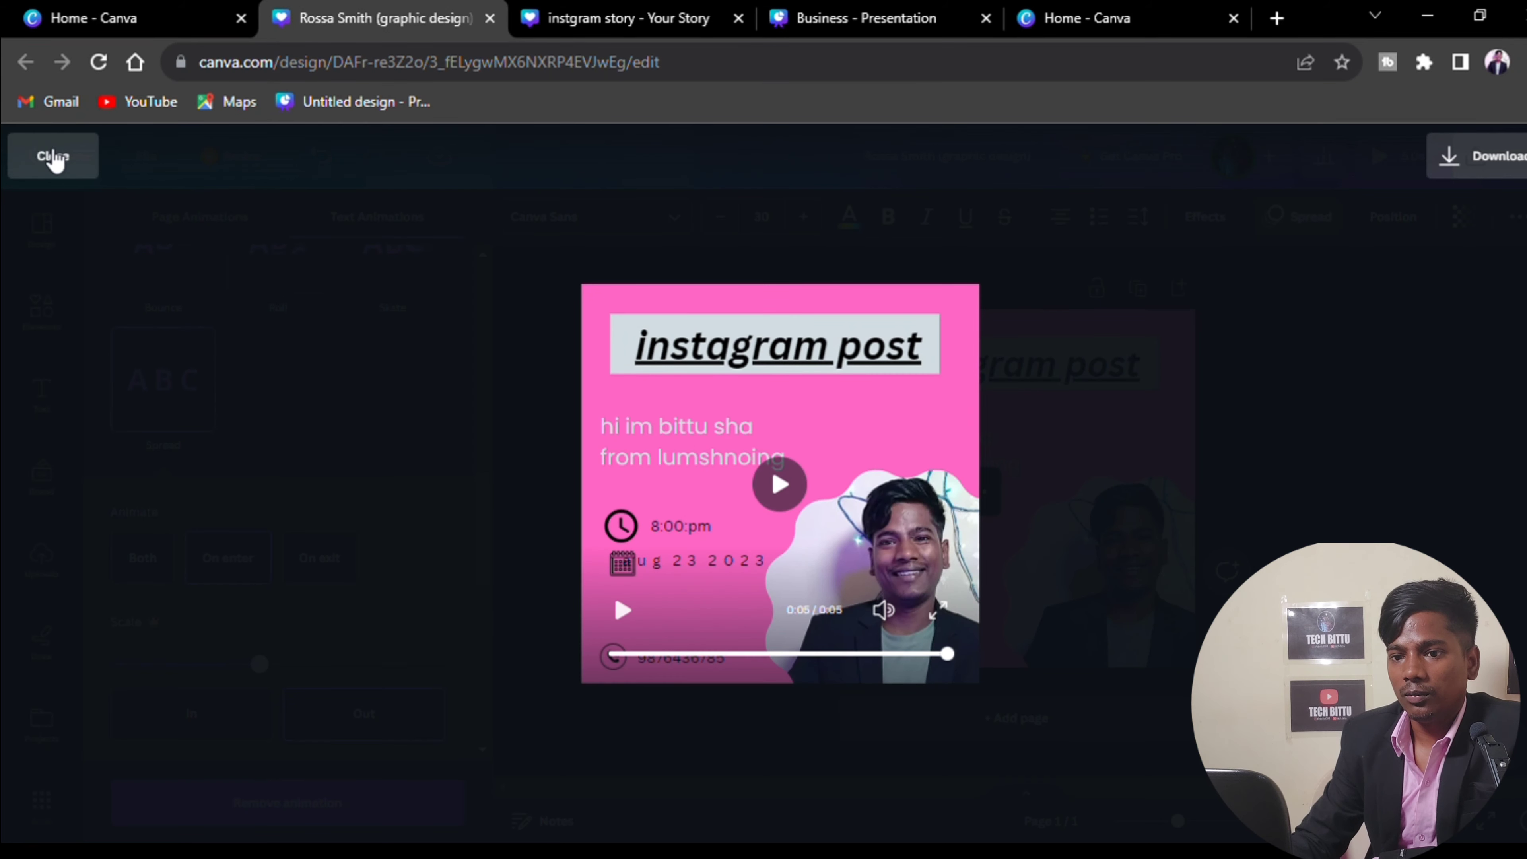
click(53, 156)
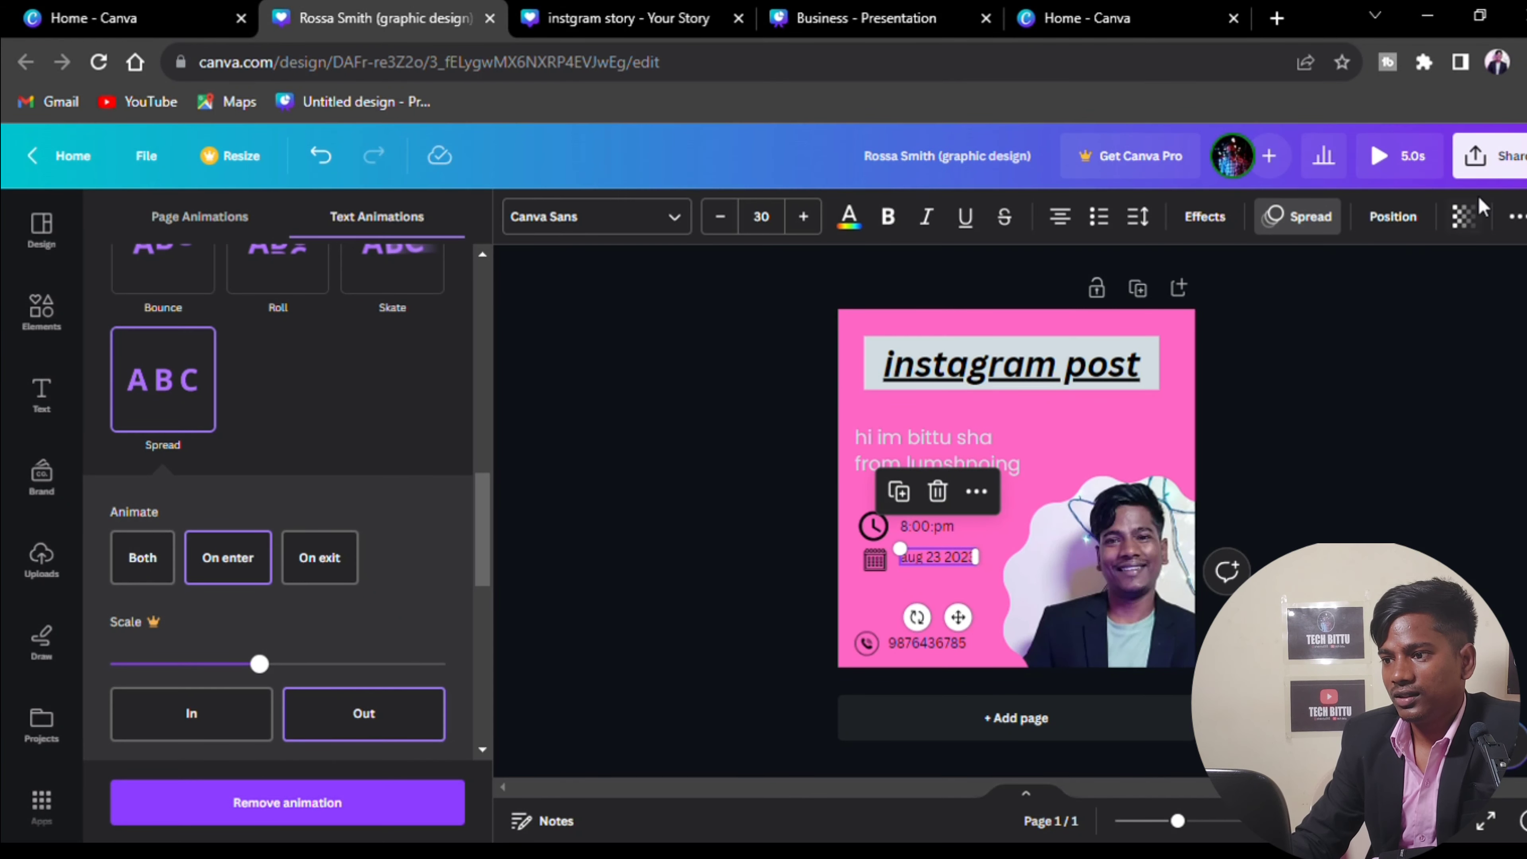
Download the post as a 1080 × 1080 MP4 video via Share
click(1496, 158)
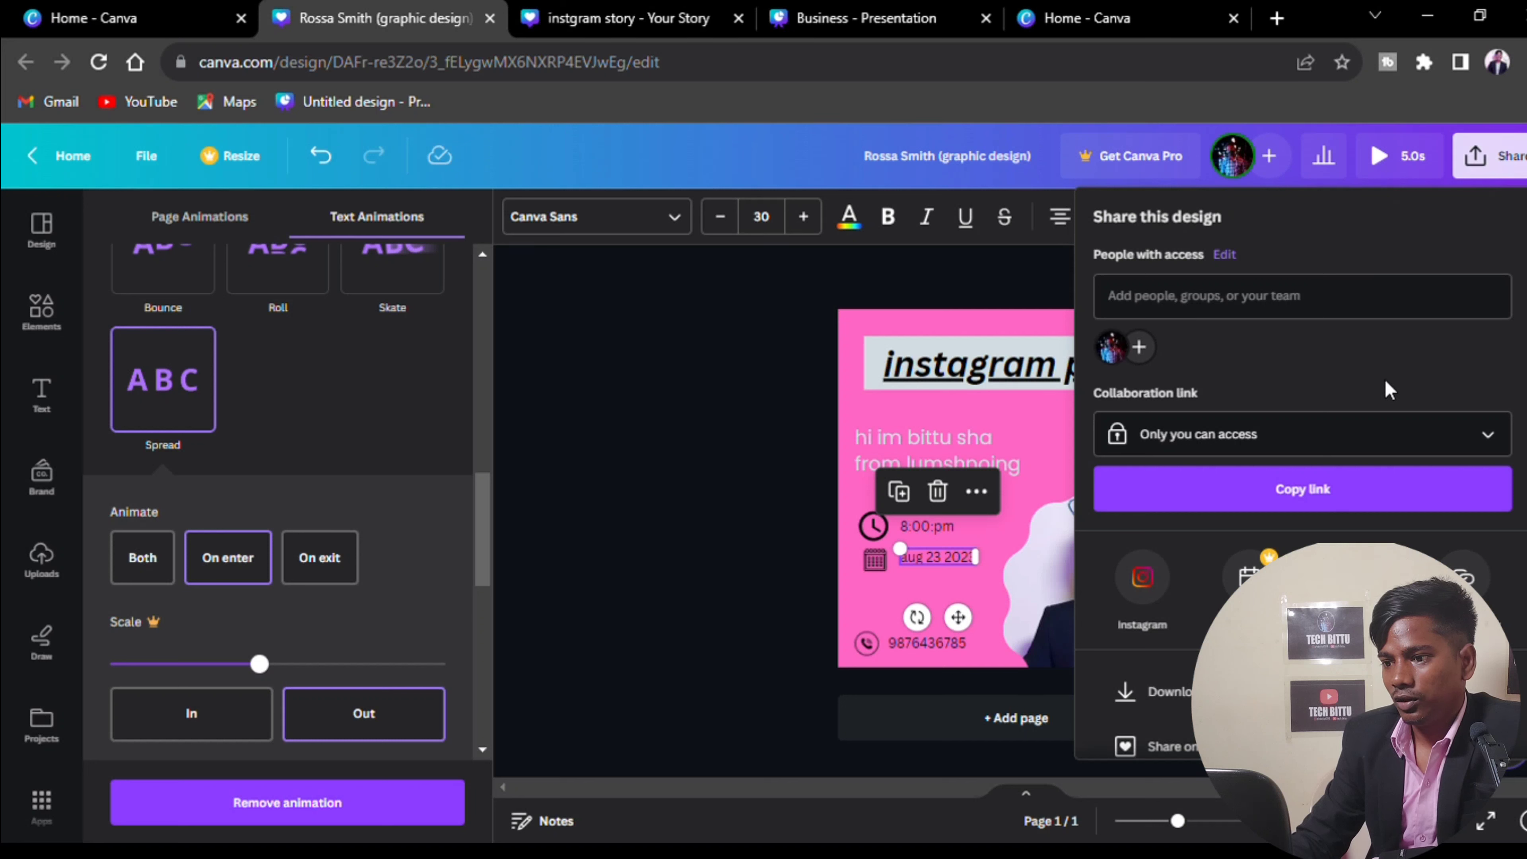
click(1151, 691)
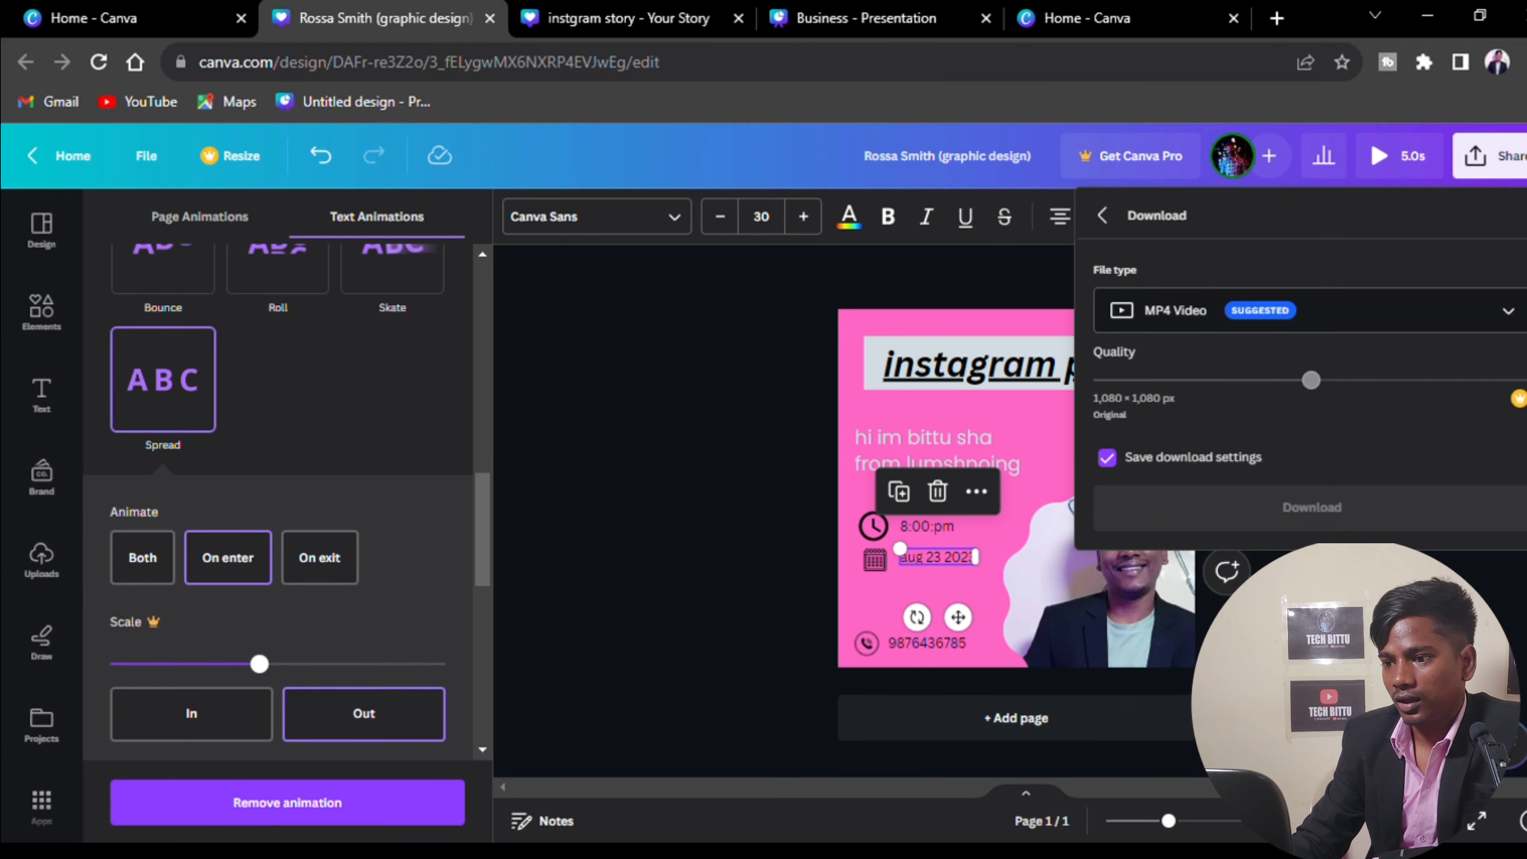
click(1259, 505)
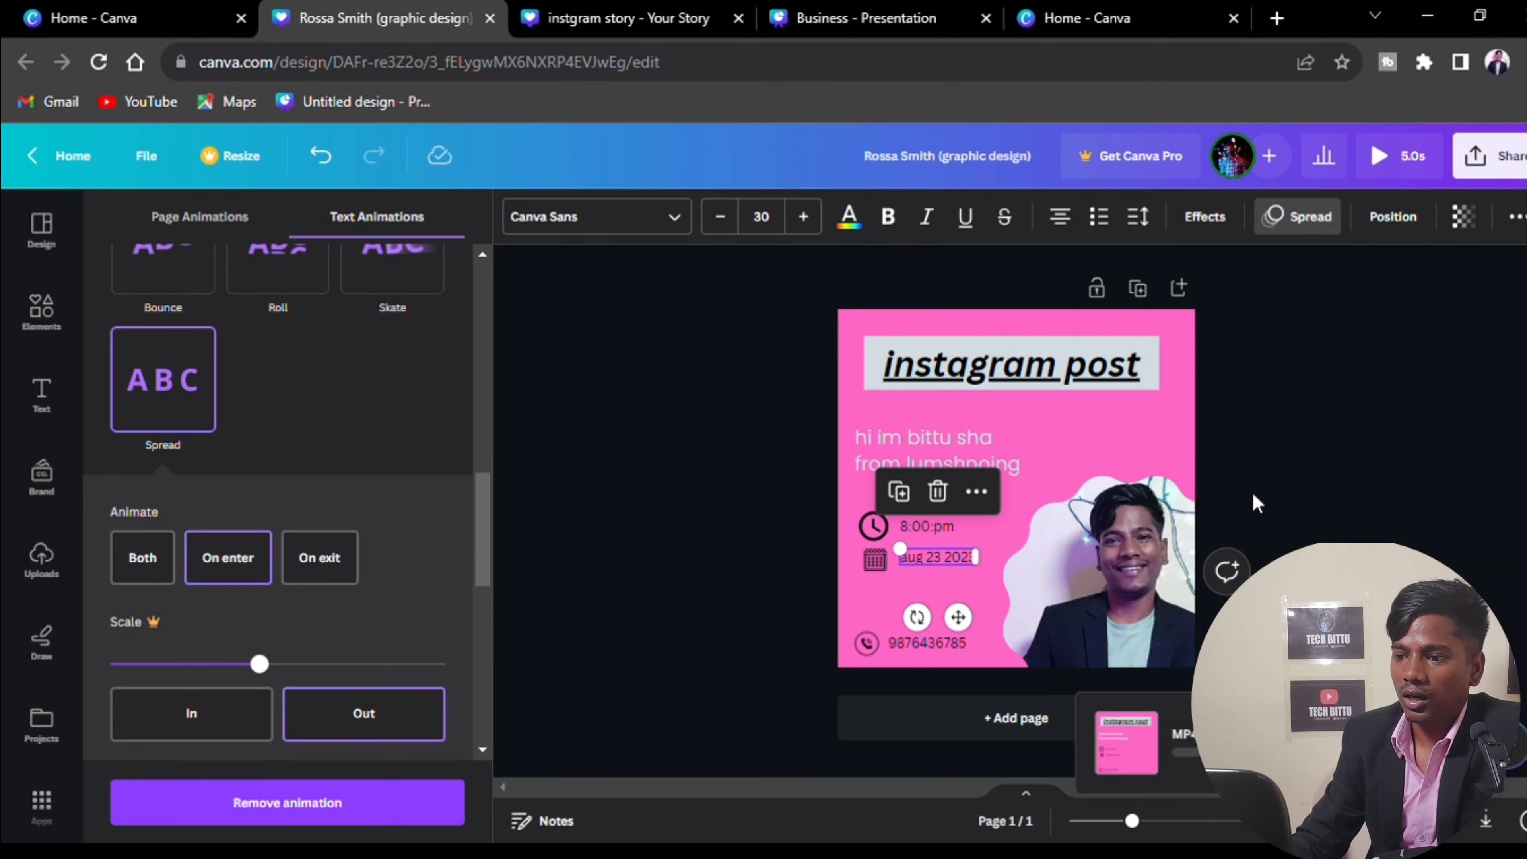